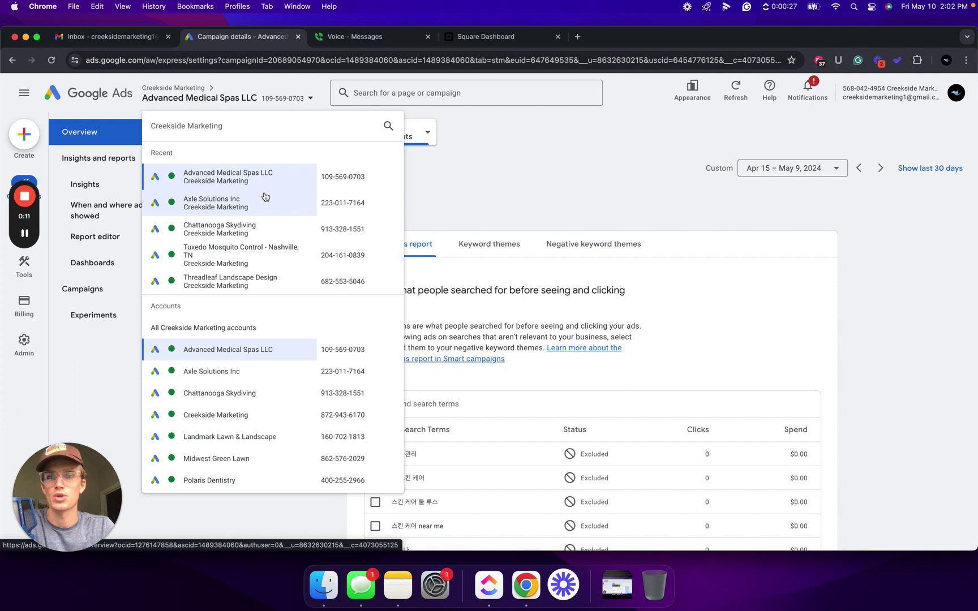
Step: Switch to the Chattanooga Skydiving account and open the overview's date range selection
left_click(246, 234)
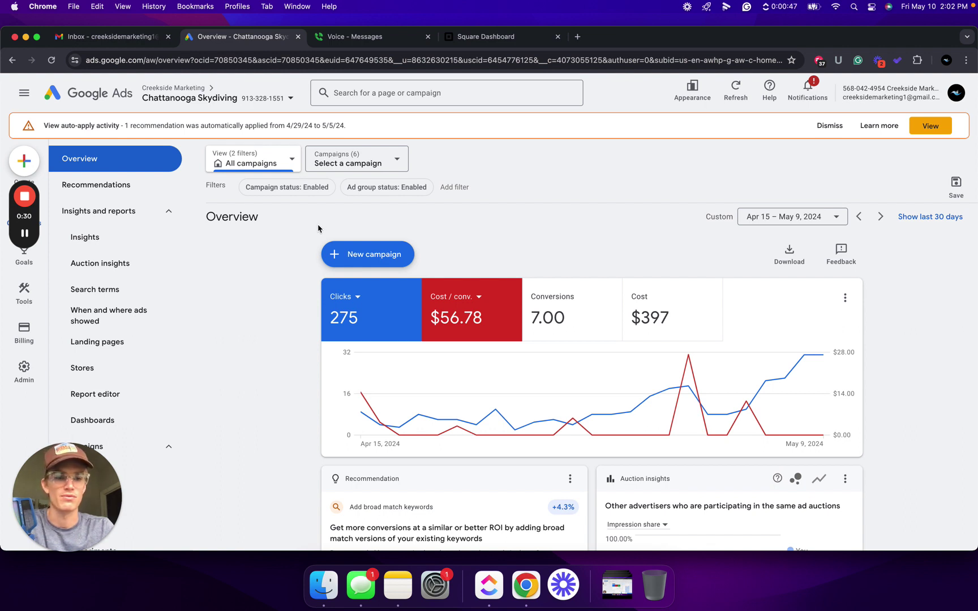
left_click(786, 218)
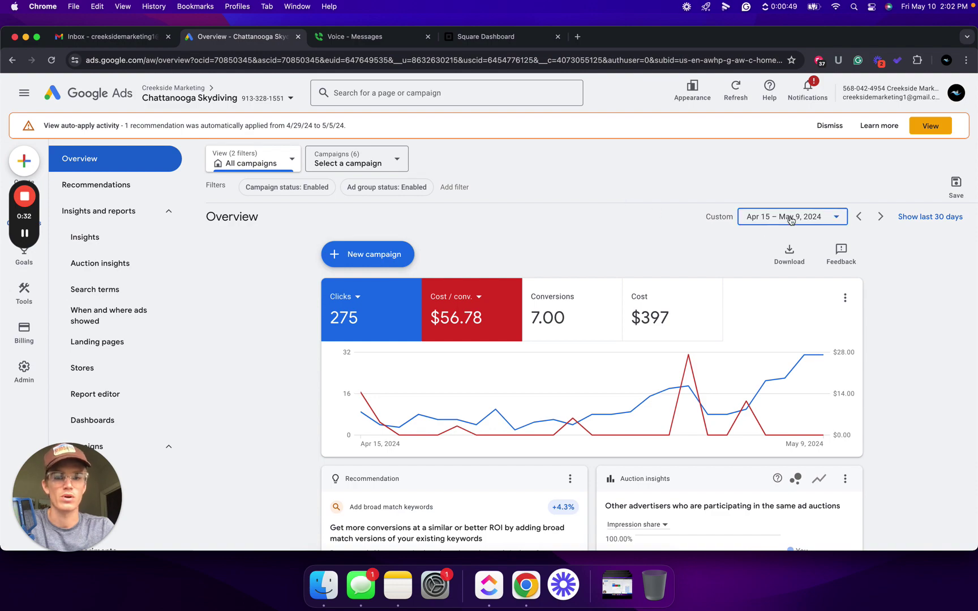
scroll(848, 415, "down", 3)
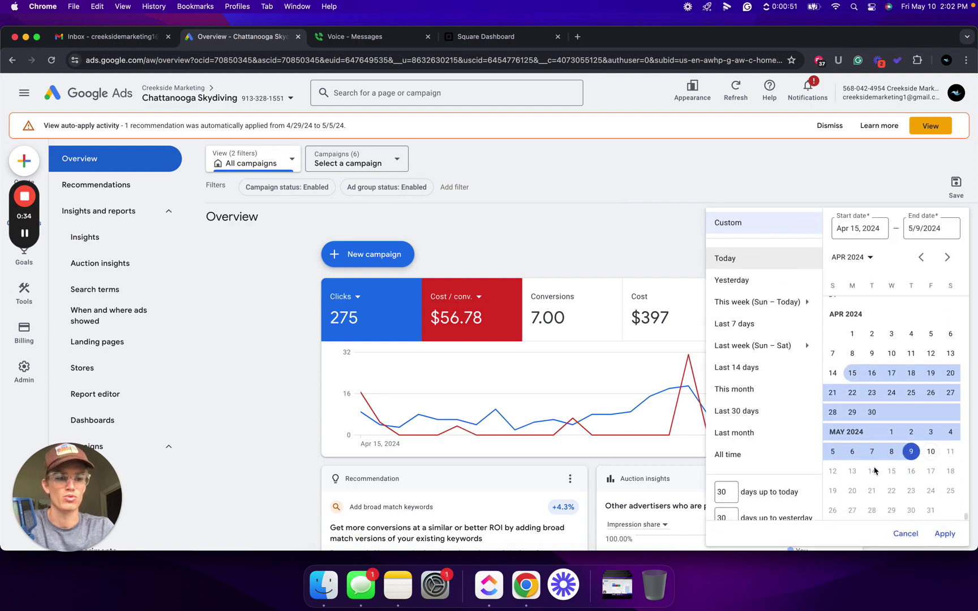
Step: Check the comments on the Review Google Ads task in ClickUp and return to Google Ads
key("ctrl+Left")
key("ctrl+Left")
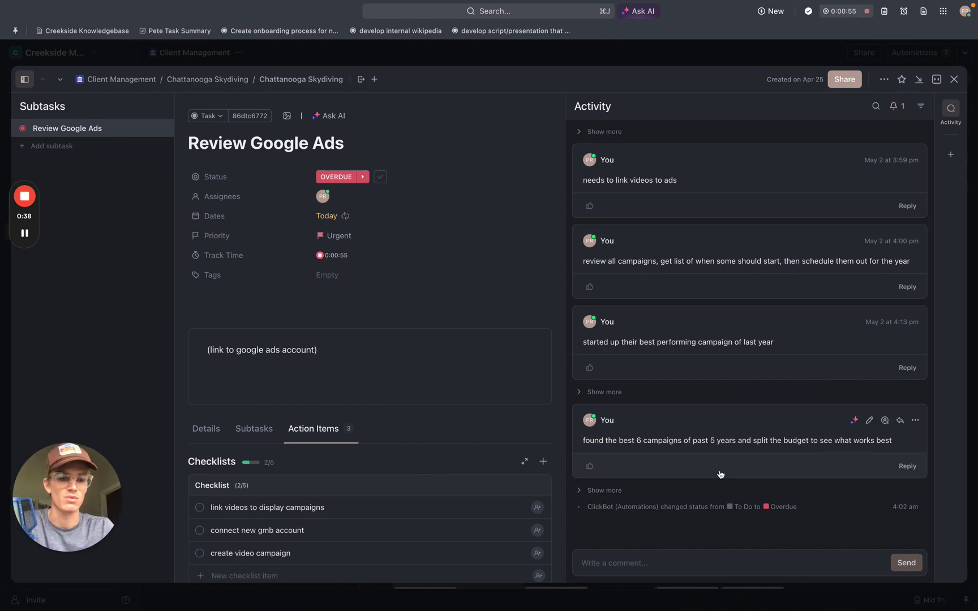
key("ctrl+Right")
key("ctrl+Right")
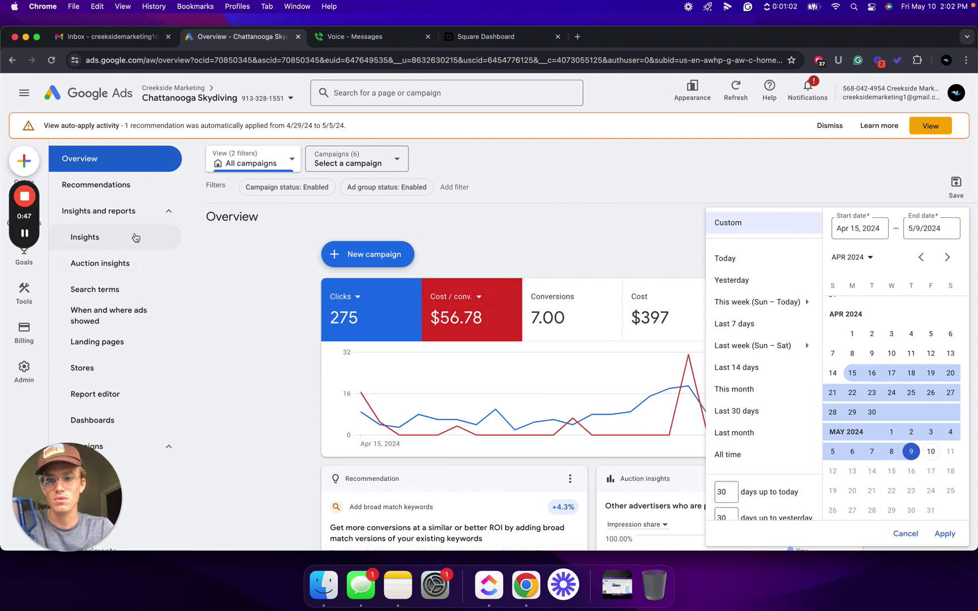
Step: Open the Campaigns list and look through the enabled campaigns with their budgets and statuses
scroll(108, 240, "down", 3)
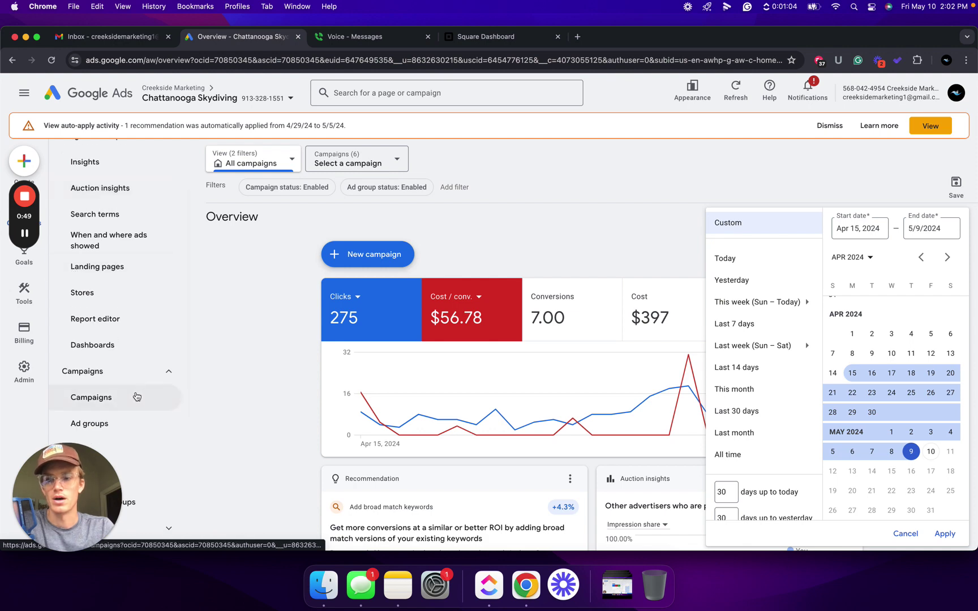
left_click(136, 397)
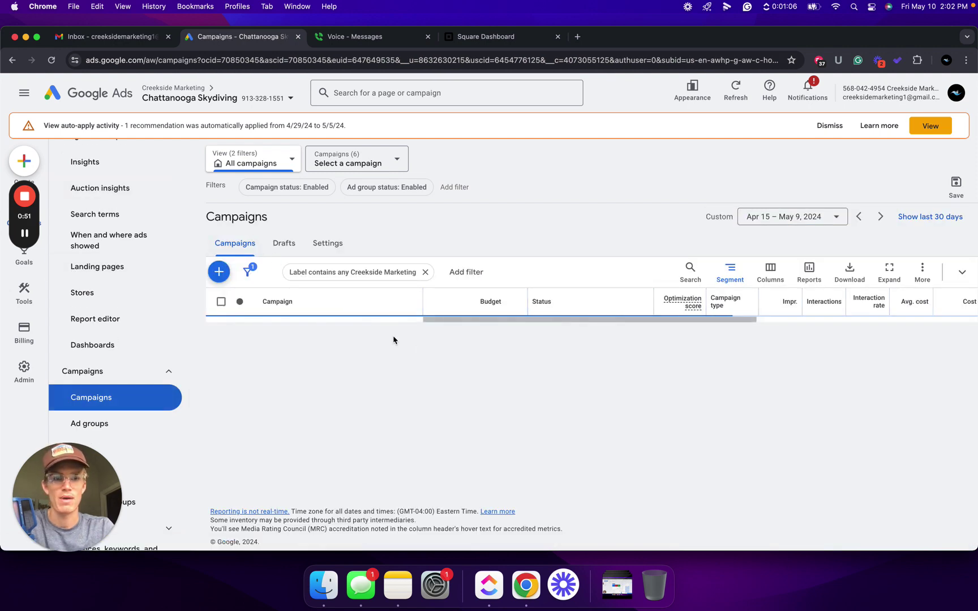
scroll(337, 392, "down", 2)
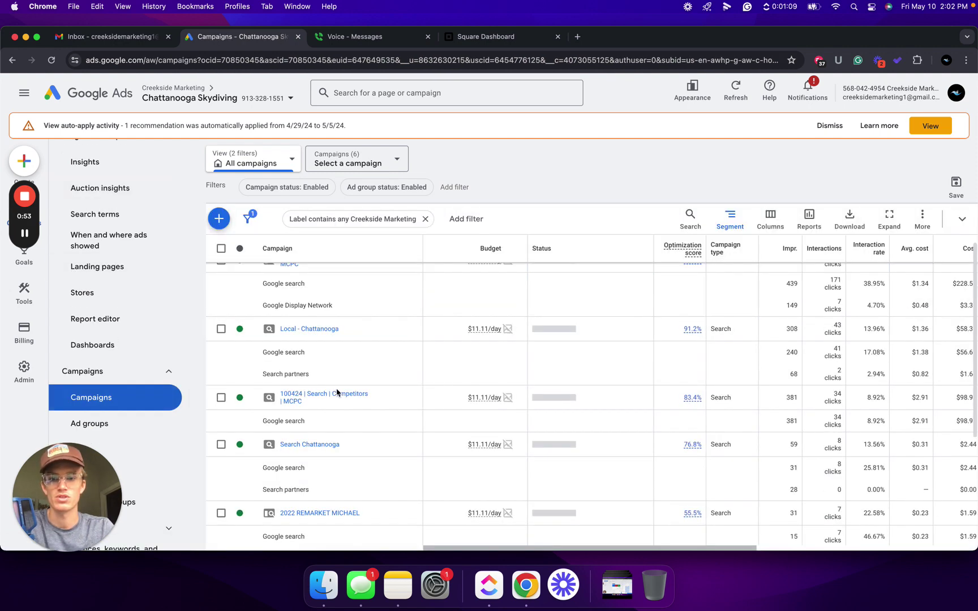
scroll(328, 395, "down", 3)
scroll(323, 398, "up", 6)
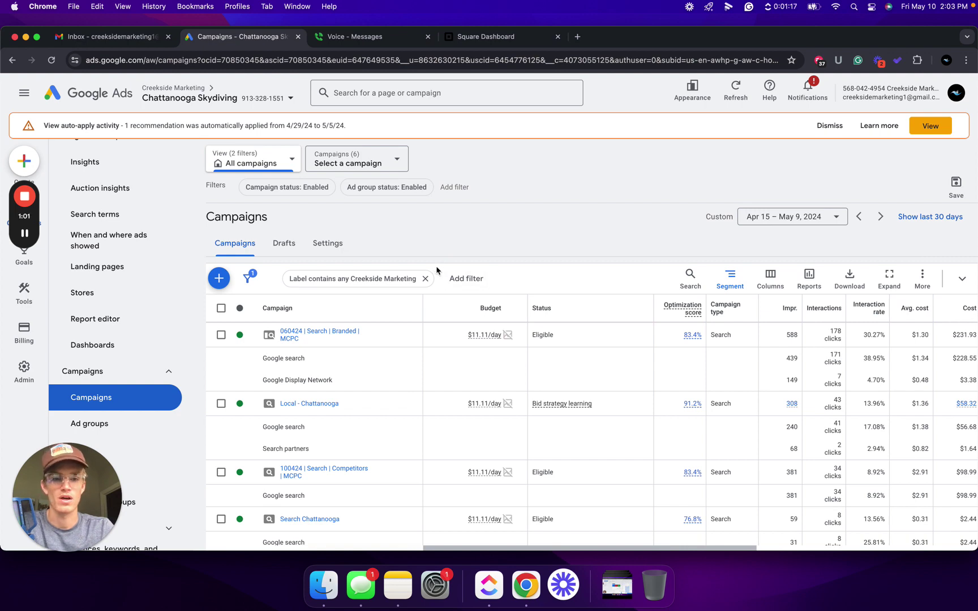
scroll(491, 443, "down", 5)
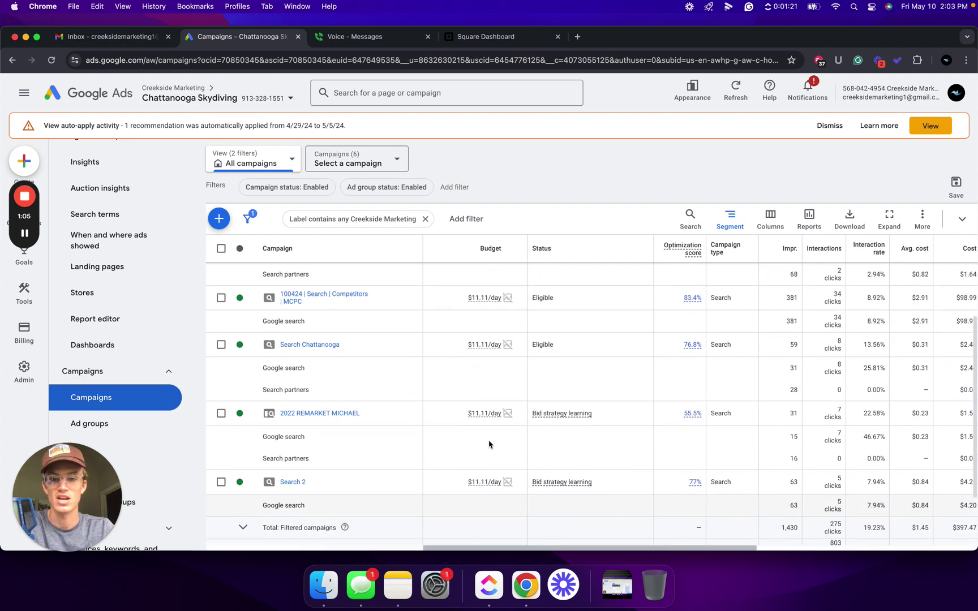
scroll(488, 444, "up", 5)
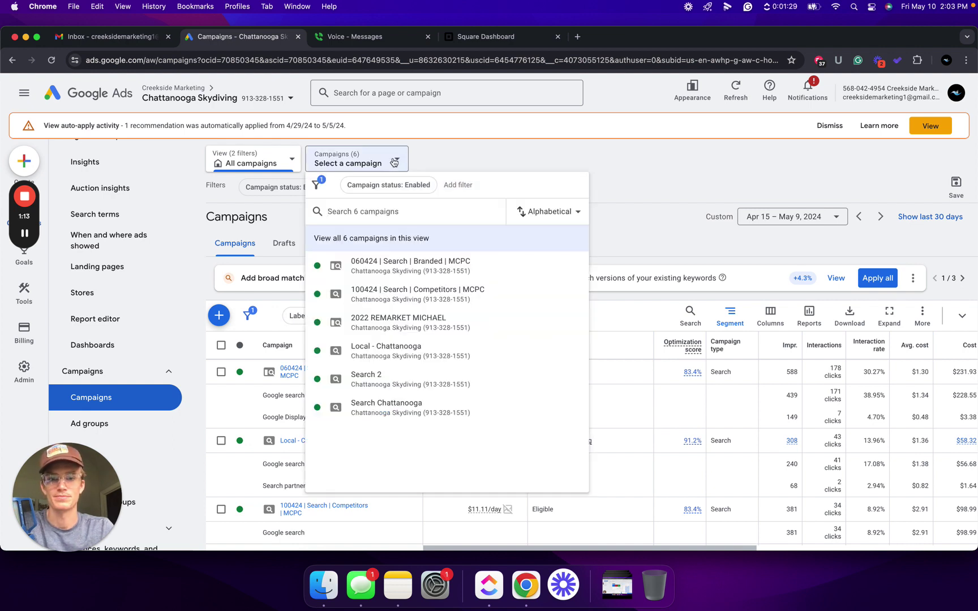
Step: Remove the "Label contains any Creekside Marketing" filter from the campaign table and check the full enabled list
left_click(426, 317)
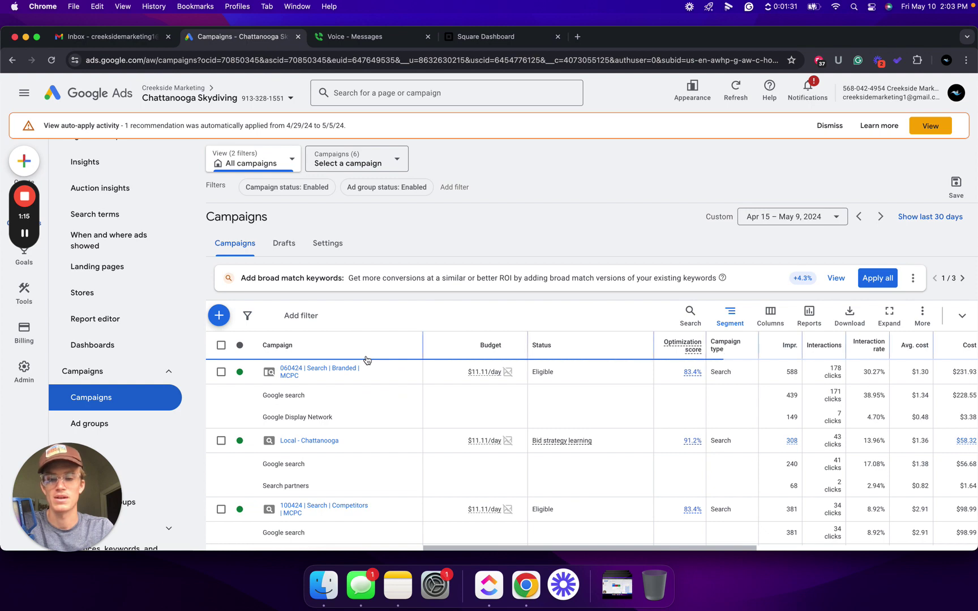
scroll(429, 392, "down", 10)
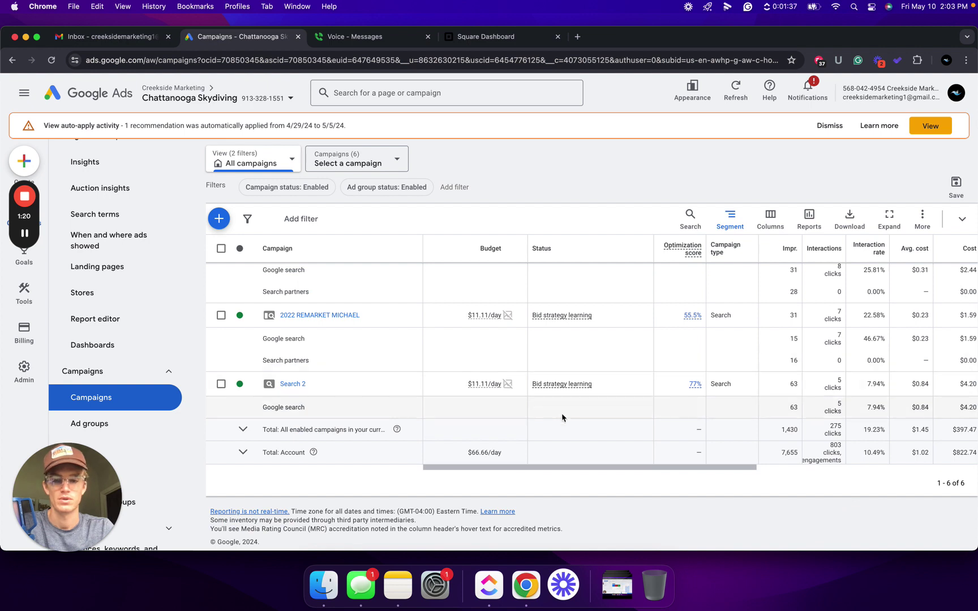
scroll(686, 464, "up", 10)
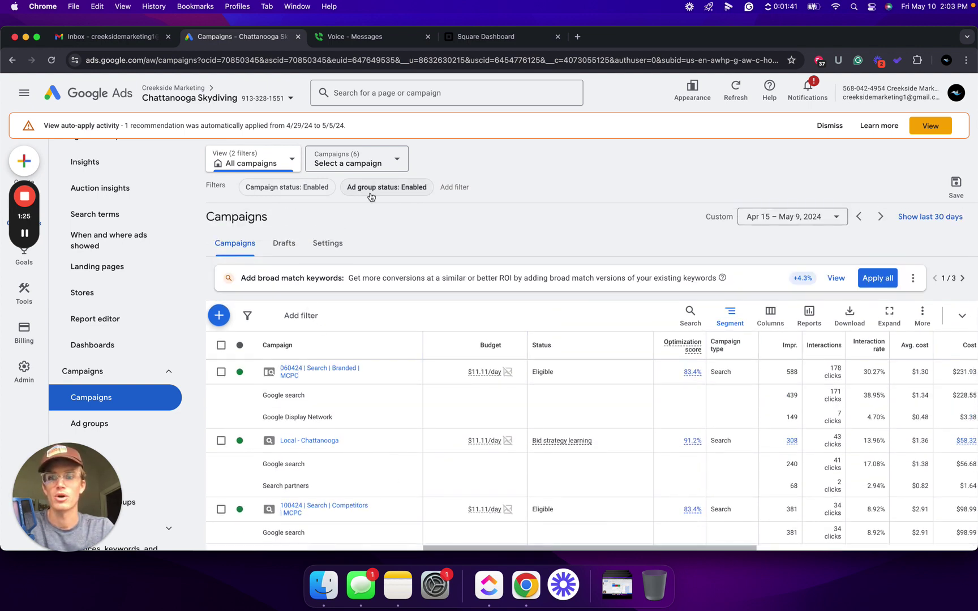
Step: Filter the campaigns by status Enabled, Paused and look through the whole list including paused campaigns
left_click(304, 190)
left_click(298, 300)
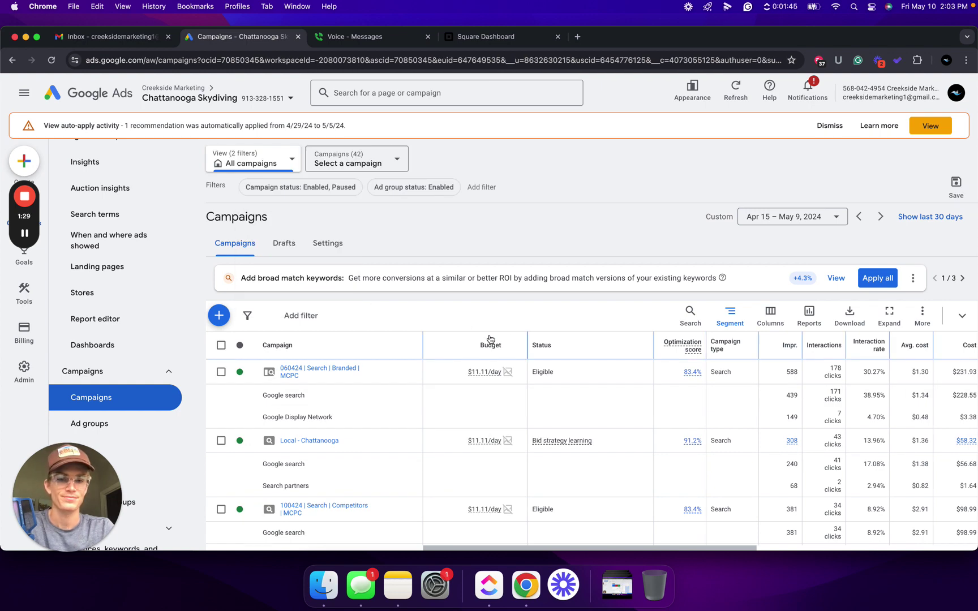
scroll(379, 205, "down", 5)
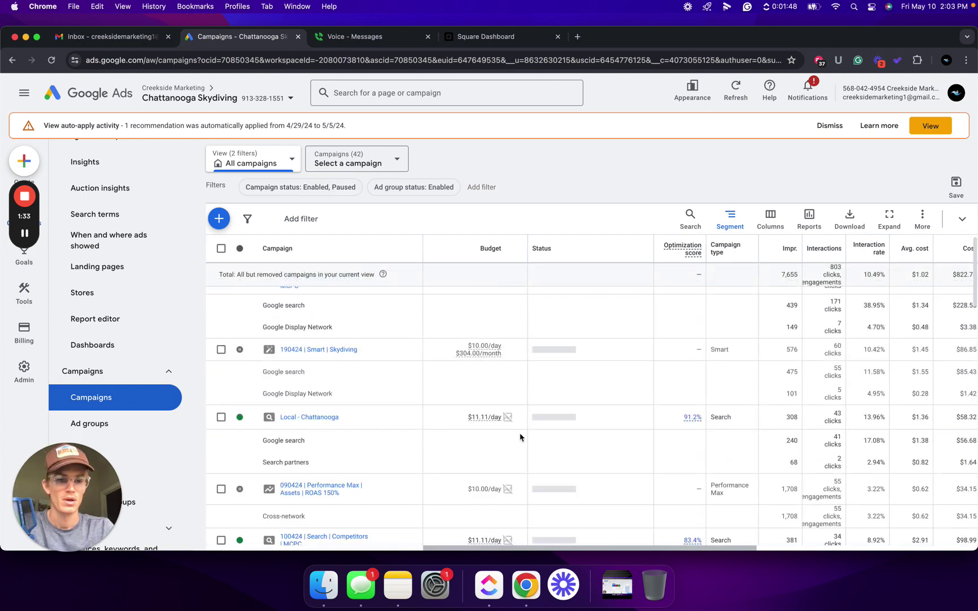
scroll(520, 437, "down", 10)
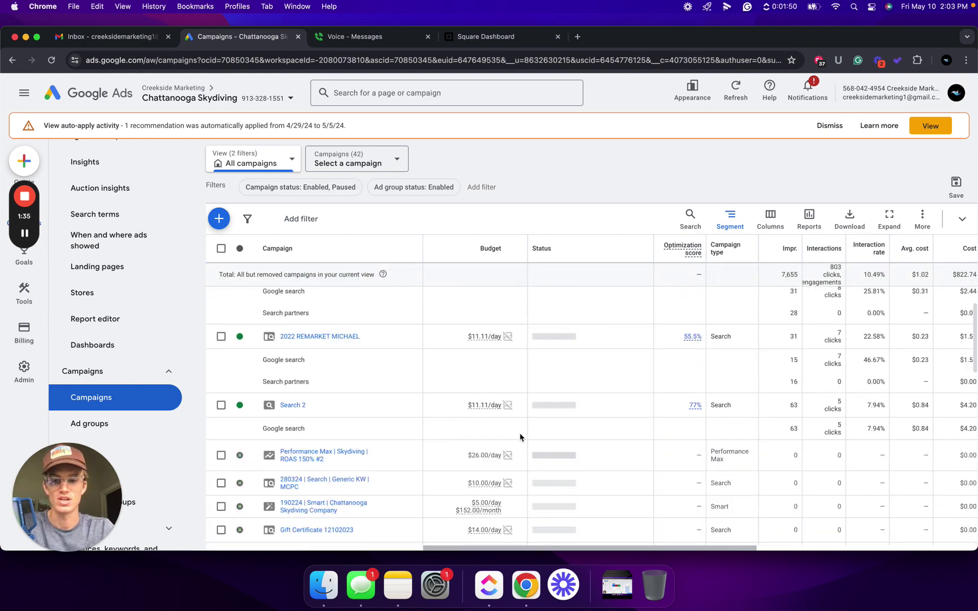
scroll(520, 437, "down", 3)
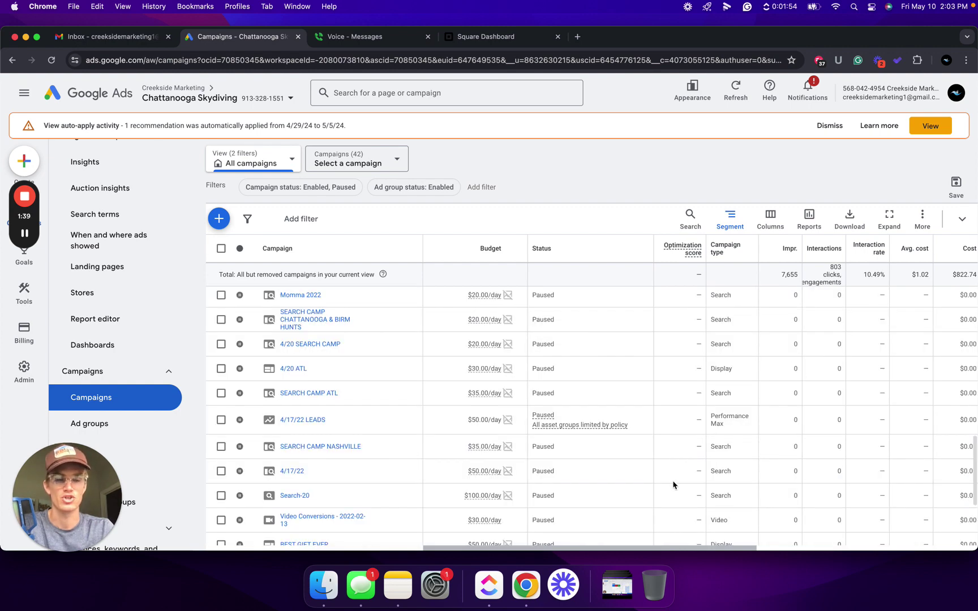
scroll(673, 485, "down", 5)
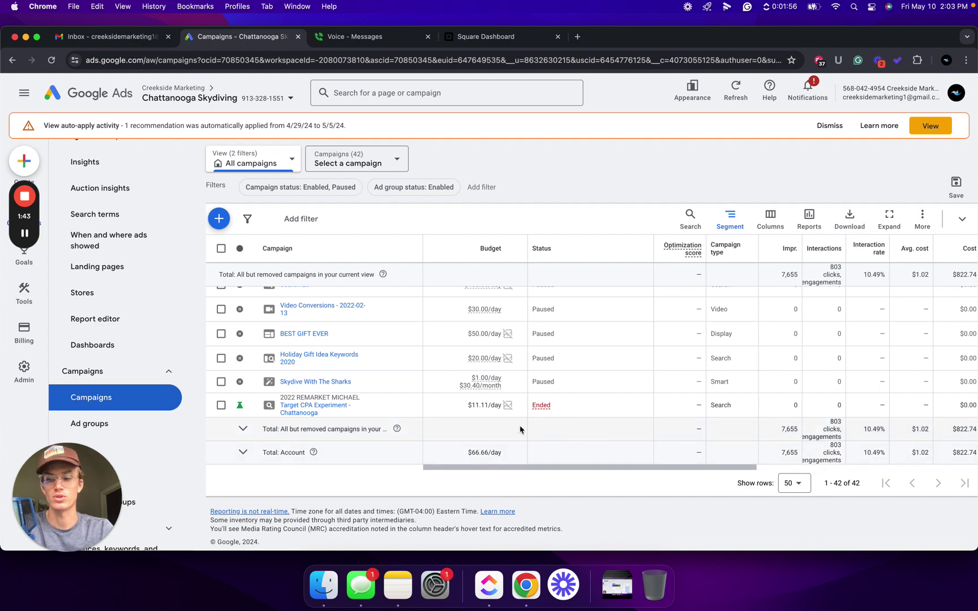
scroll(380, 406, "up", 3)
scroll(381, 406, "up", 10)
scroll(380, 406, "up", 4)
scroll(380, 406, "up", 4)
scroll(380, 406, "up", 6)
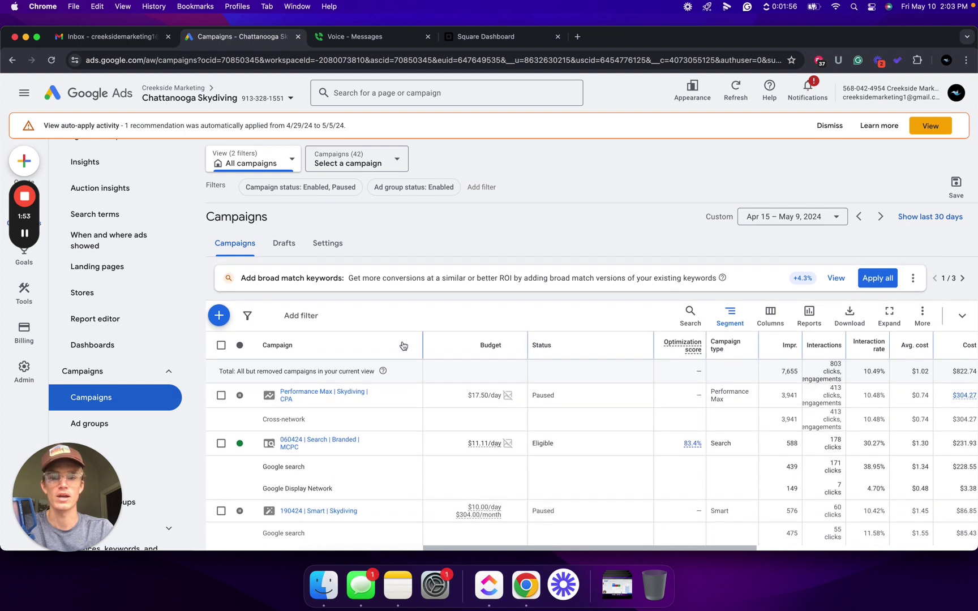
Step: Set the campaign status filter to Enabled only
left_click(322, 191)
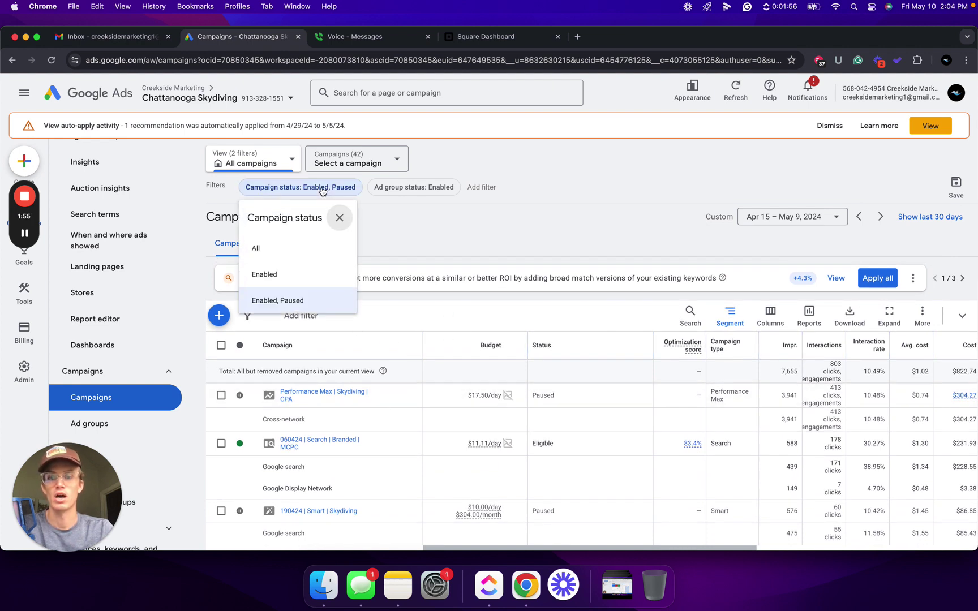
left_click(296, 277)
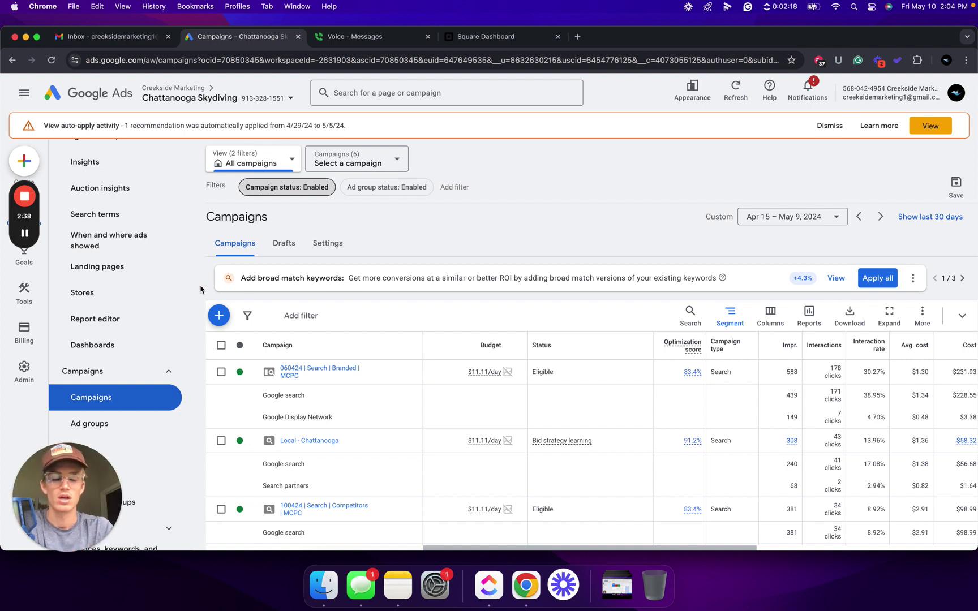
scroll(141, 294, "down", 1)
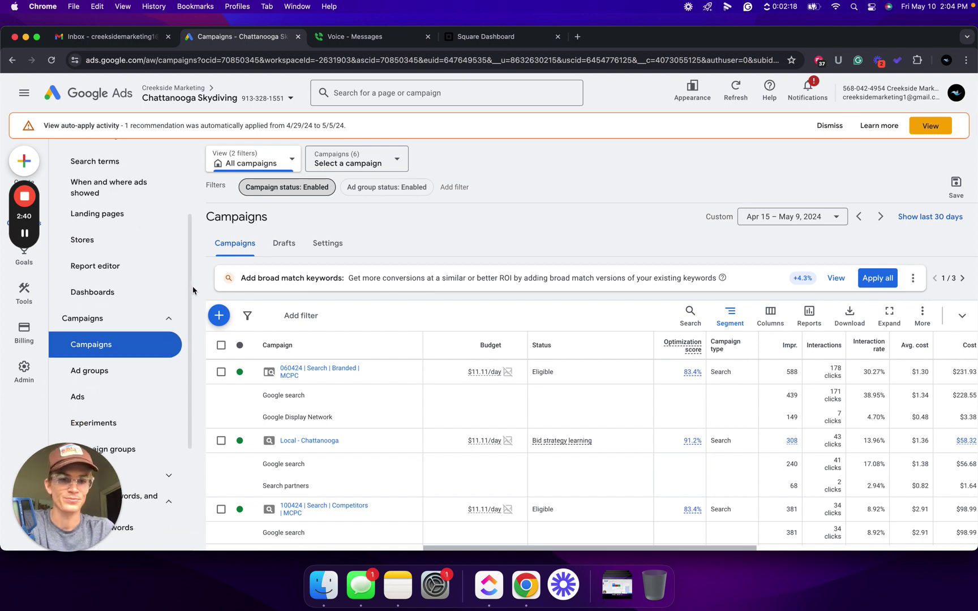
scroll(309, 375, "down", 2)
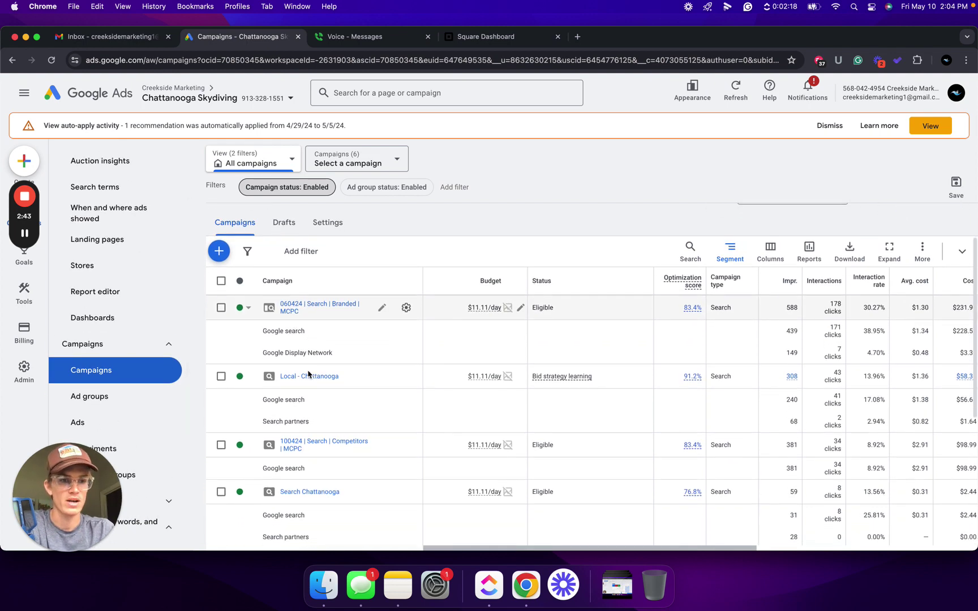
scroll(307, 375, "up", 3)
Step: Set the campaign report's date range to May 5 – May 9, 2024
left_click(800, 215)
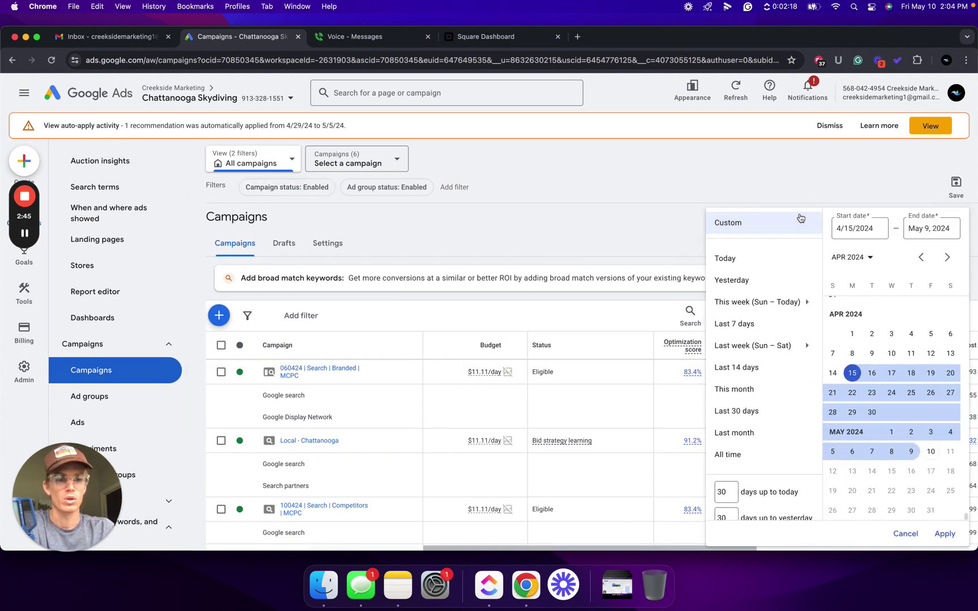
left_click(833, 450)
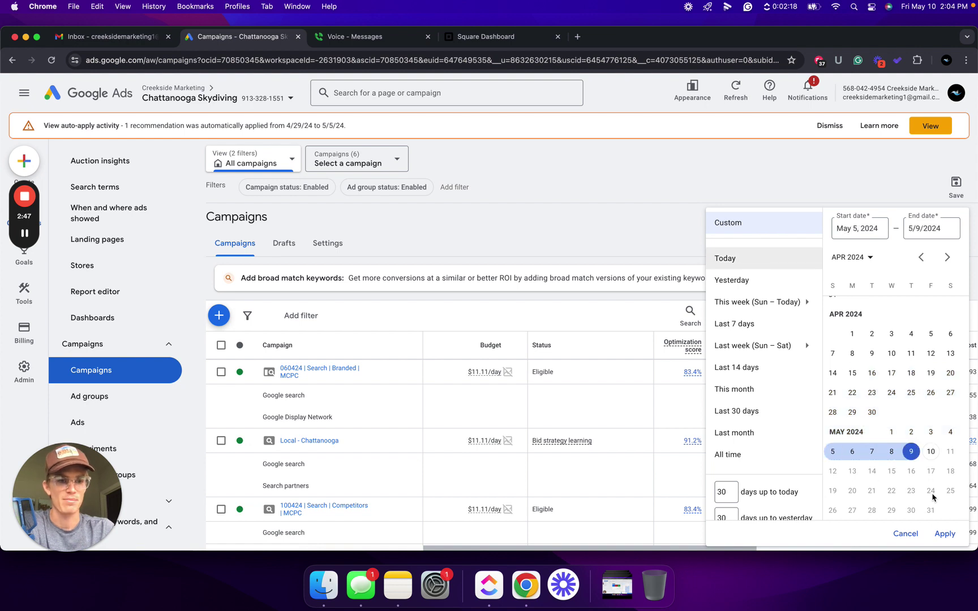
left_click(945, 533)
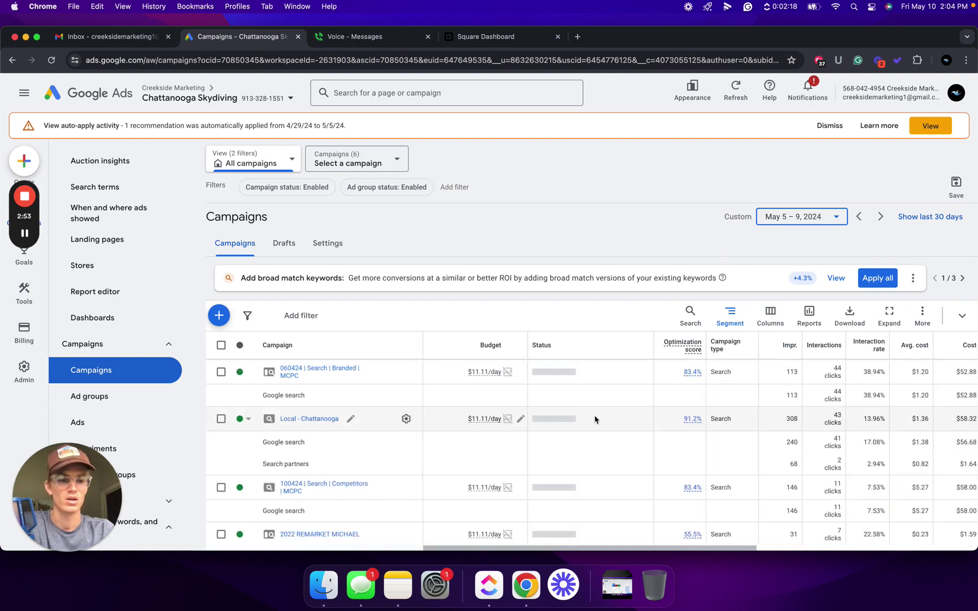
Step: Examine each enabled campaign's budget, status, impressions, clicks, cost, conversions and bid strategy for the selected dates
scroll(594, 419, "down", 3)
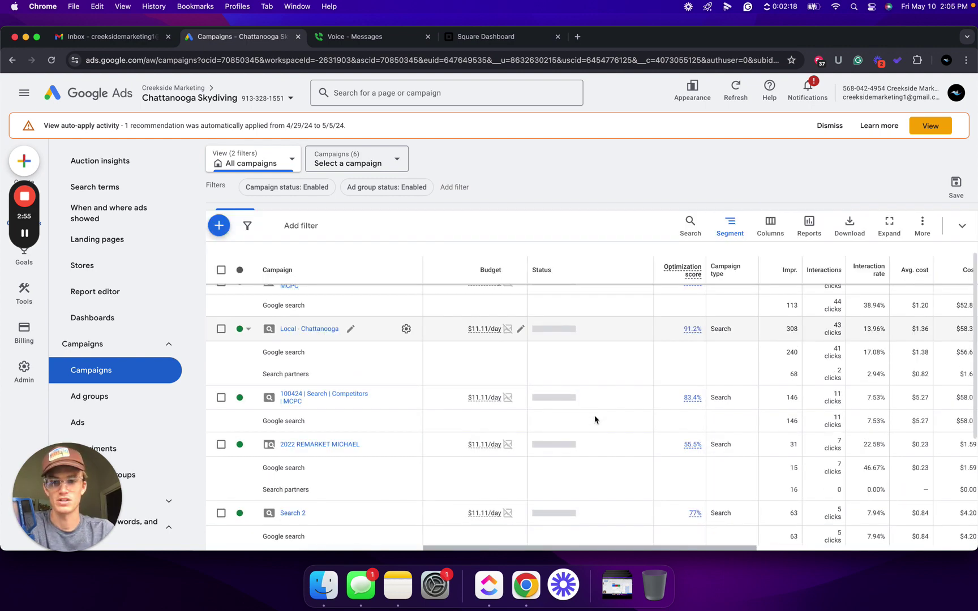
scroll(595, 419, "down", 2)
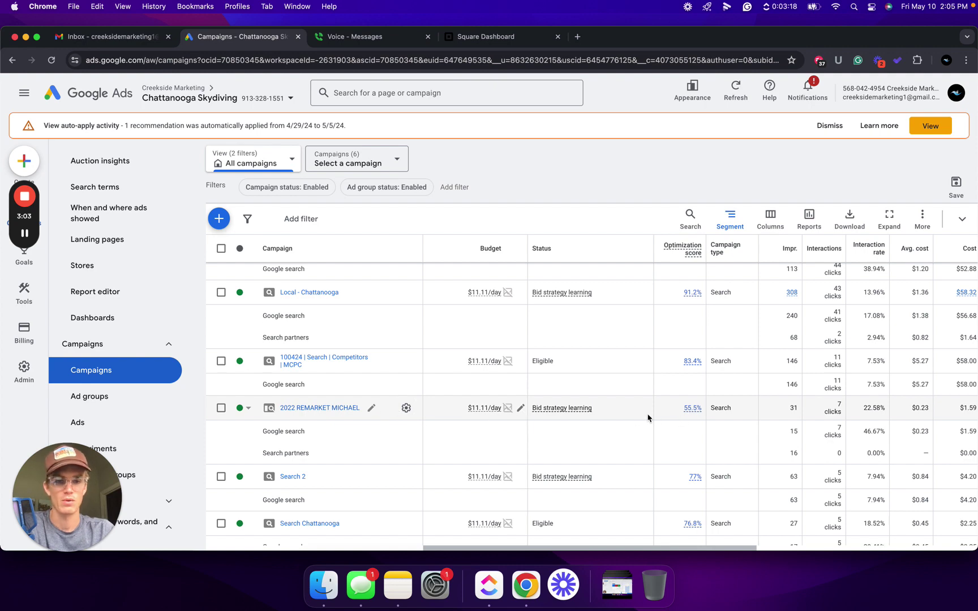
scroll(648, 418, "right", 5)
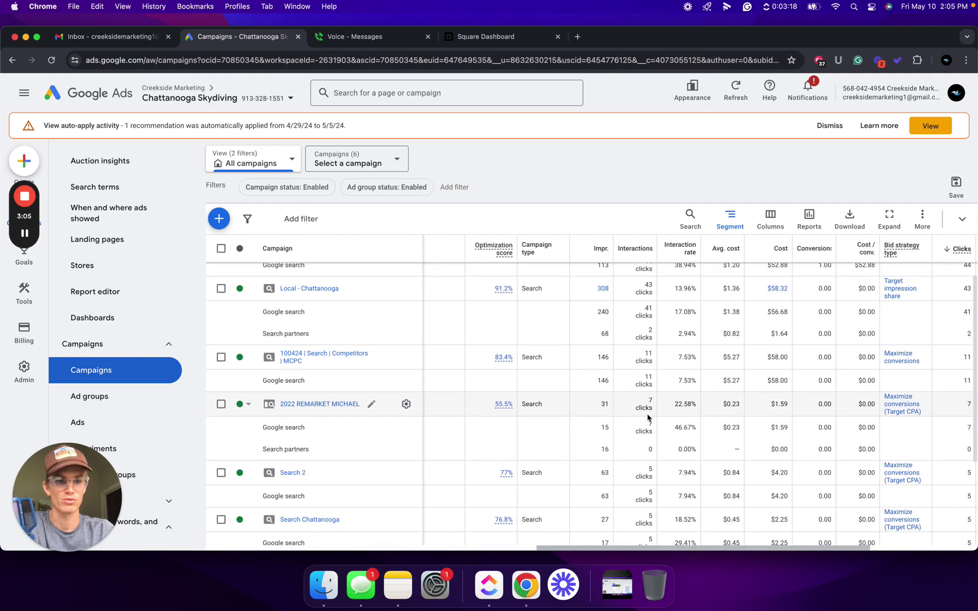
scroll(568, 408, "left", 5)
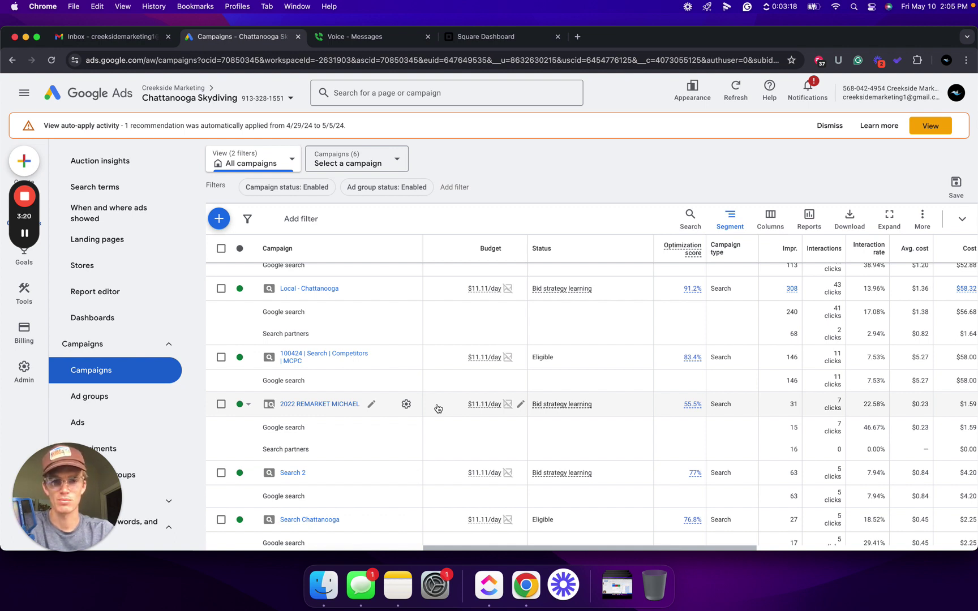
scroll(437, 408, "up", 1)
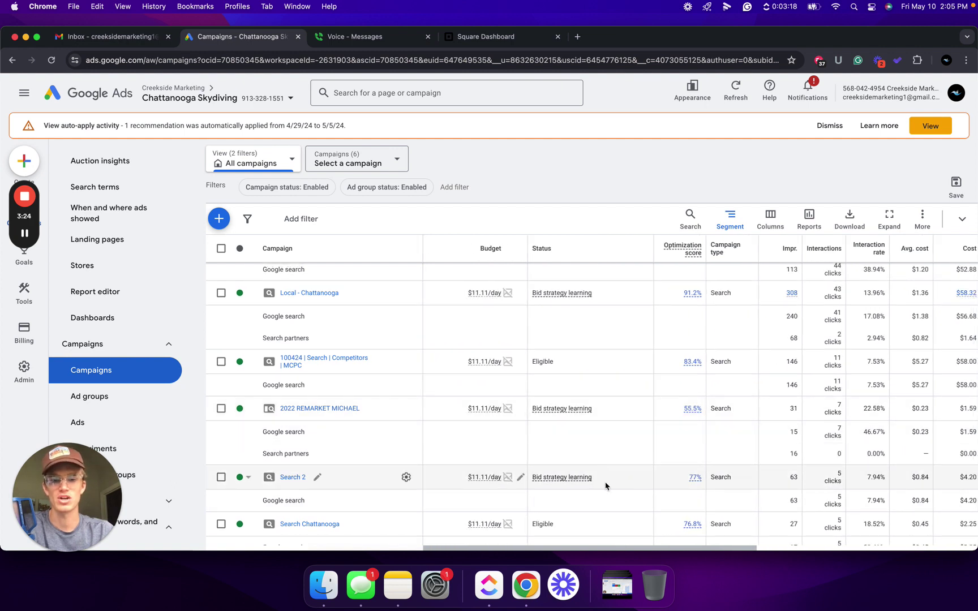
scroll(583, 408, "up", 3)
scroll(580, 408, "up", 1)
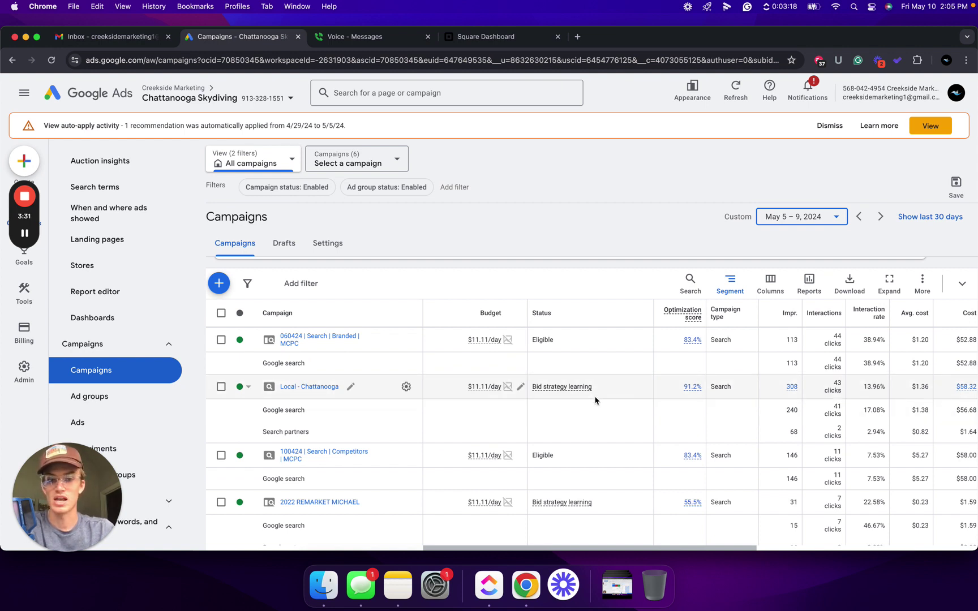
scroll(592, 400, "down", 1)
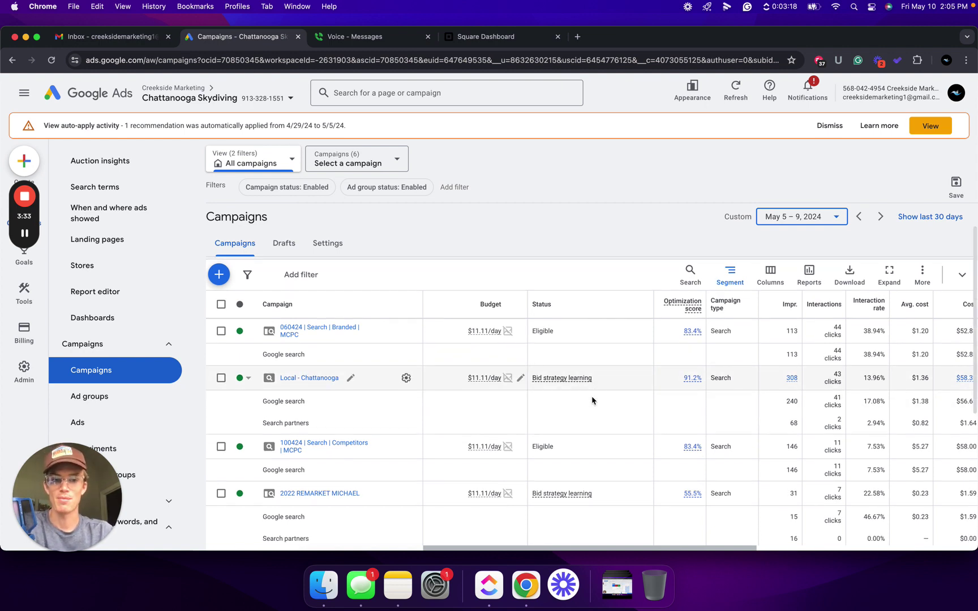
scroll(592, 400, "down", 5)
scroll(589, 379, "up", 5)
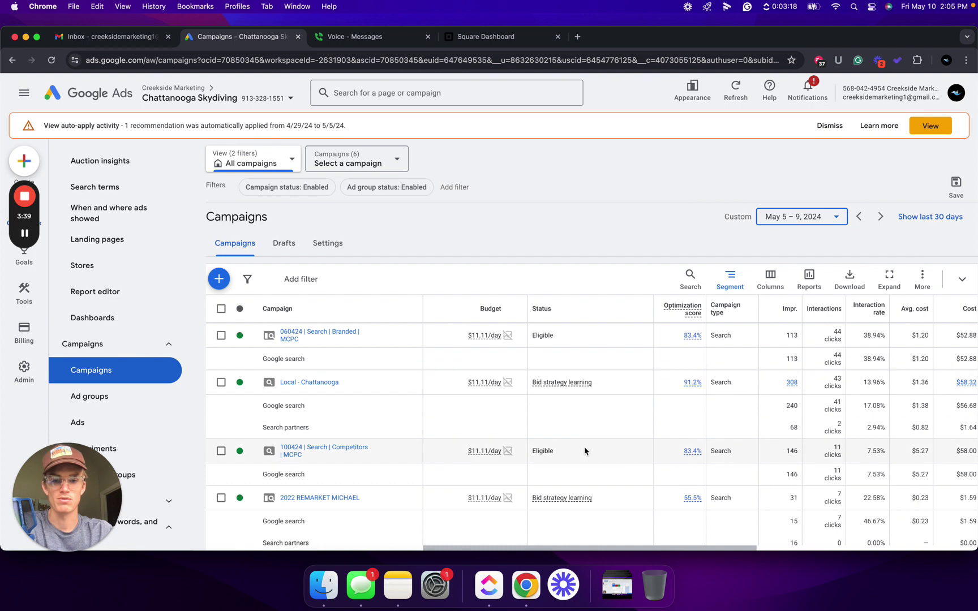
Step: Compare the enabled campaigns' costs, conversions, bid strategies and conversion values, including their Google search and search partners rows
scroll(582, 453, "down", 5)
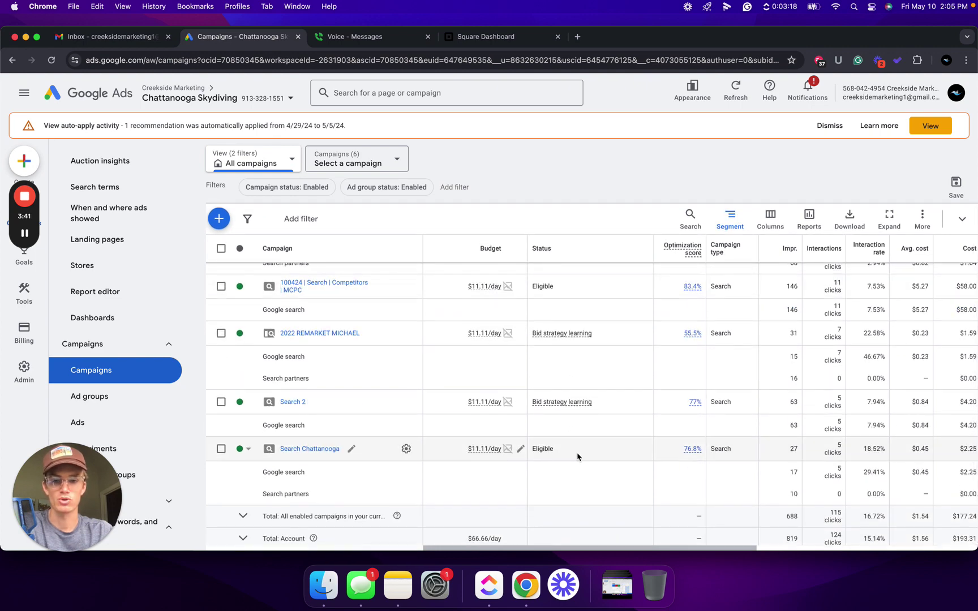
scroll(579, 447, "up", 5)
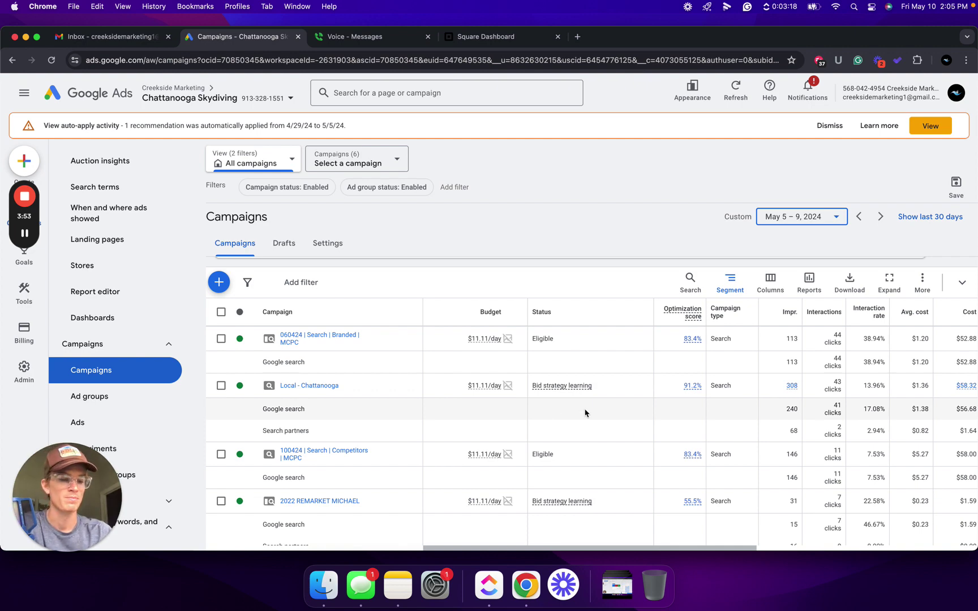
scroll(585, 412, "right", 10)
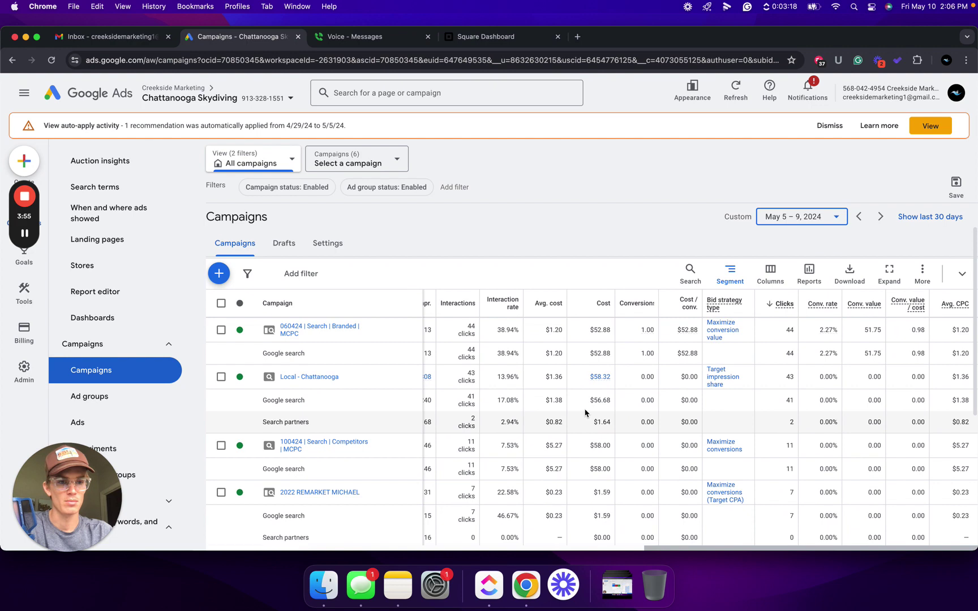
scroll(860, 431, "down", 3)
scroll(861, 431, "down", 3)
scroll(861, 431, "up", 1)
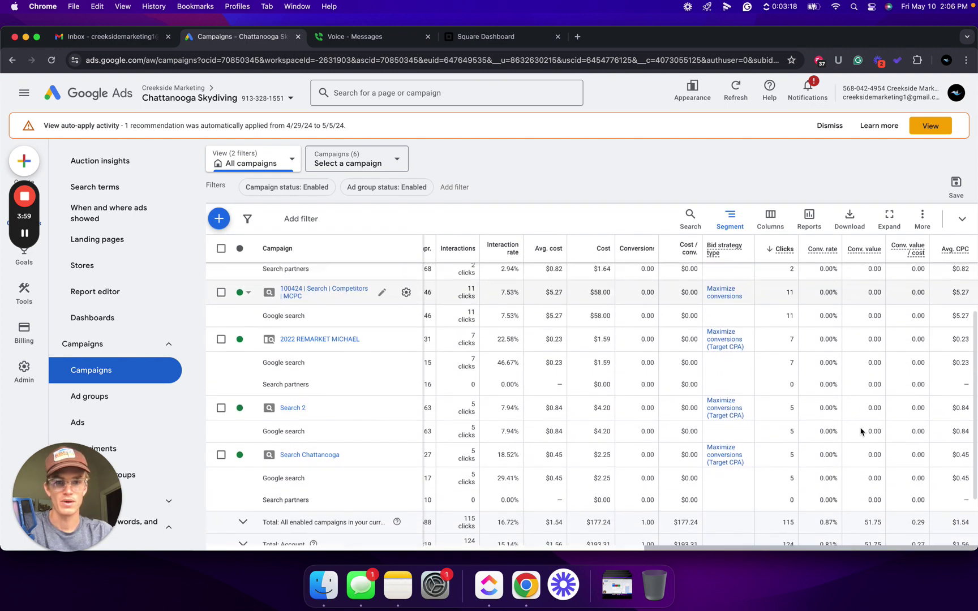
scroll(860, 431, "up", 5)
Step: Open the auction insights report briefly, and switch to the account overview to check its clicks, cost per conversion, conversions and cost
left_click(106, 162)
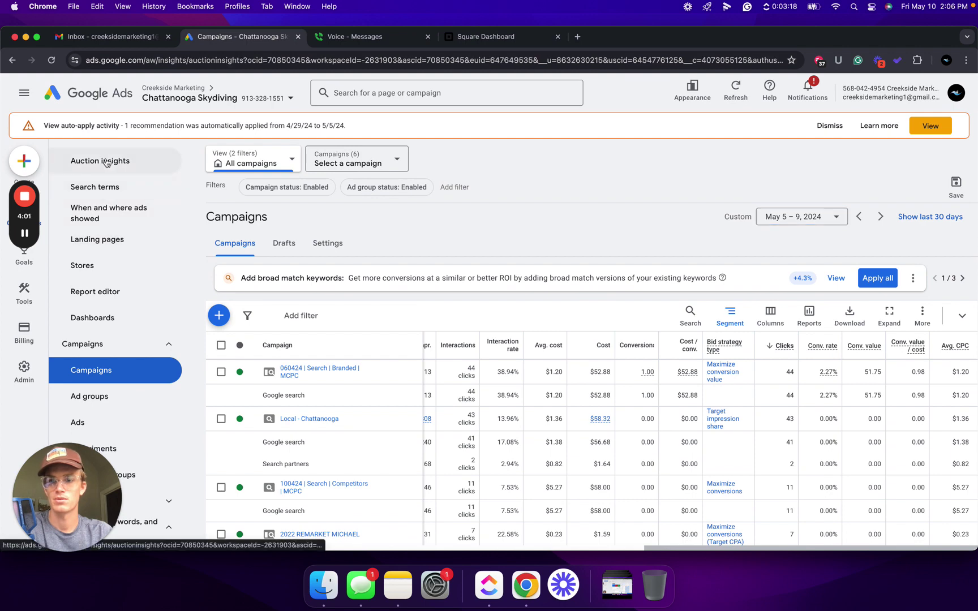
scroll(101, 181, "up", 3)
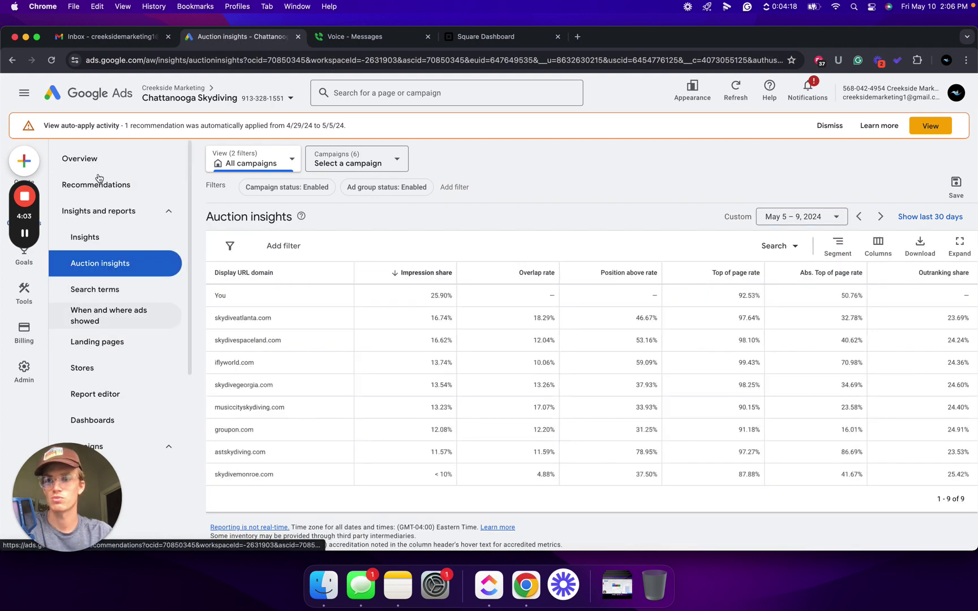
left_click(98, 156)
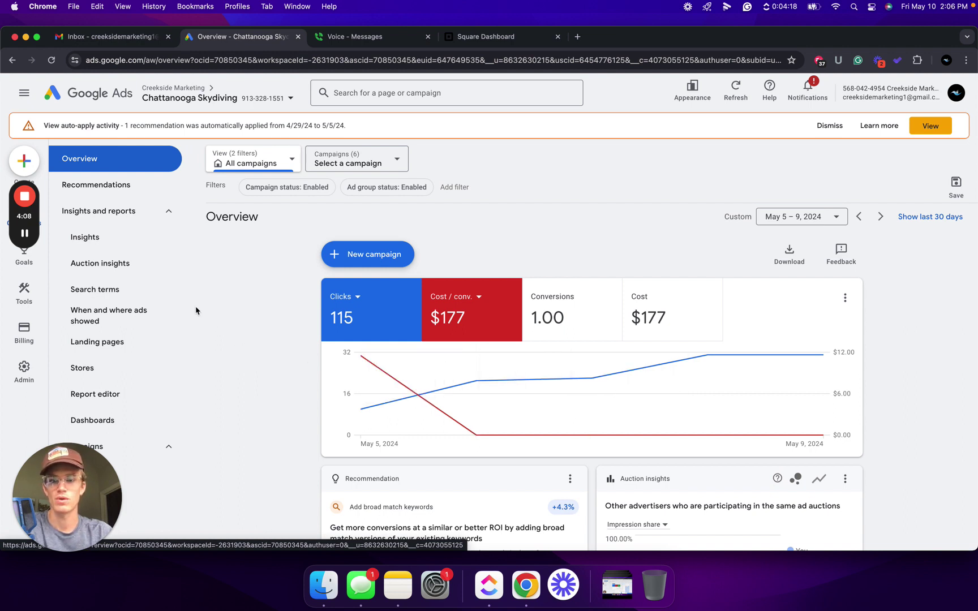
left_click_drag(28, 182, 31, 371)
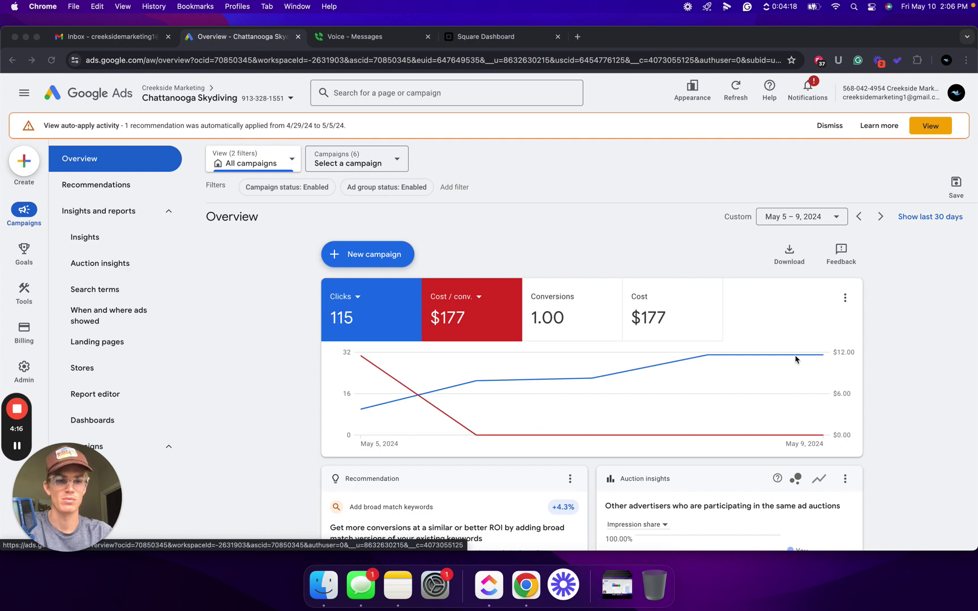
Step: Open the search terms report and examine the terms' match types, campaigns, matched keywords, clicks, impressions and costs
left_click(116, 289)
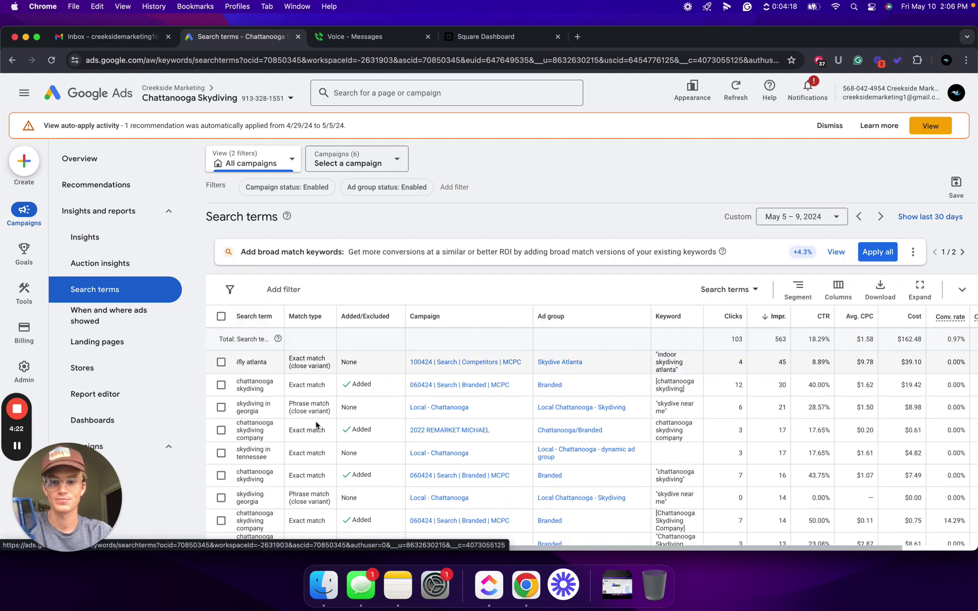
scroll(315, 425, "down", 5)
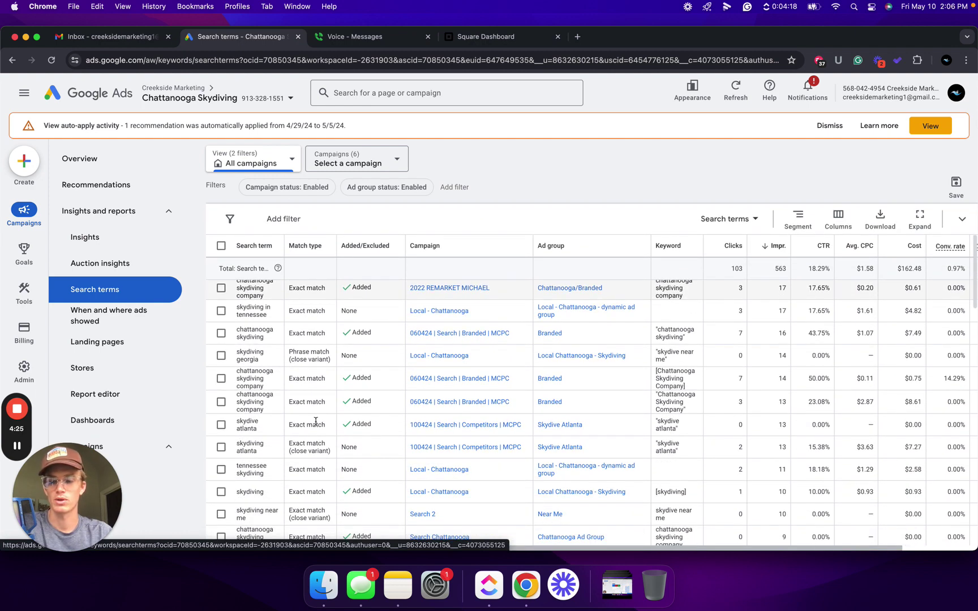
scroll(315, 422, "up", 2)
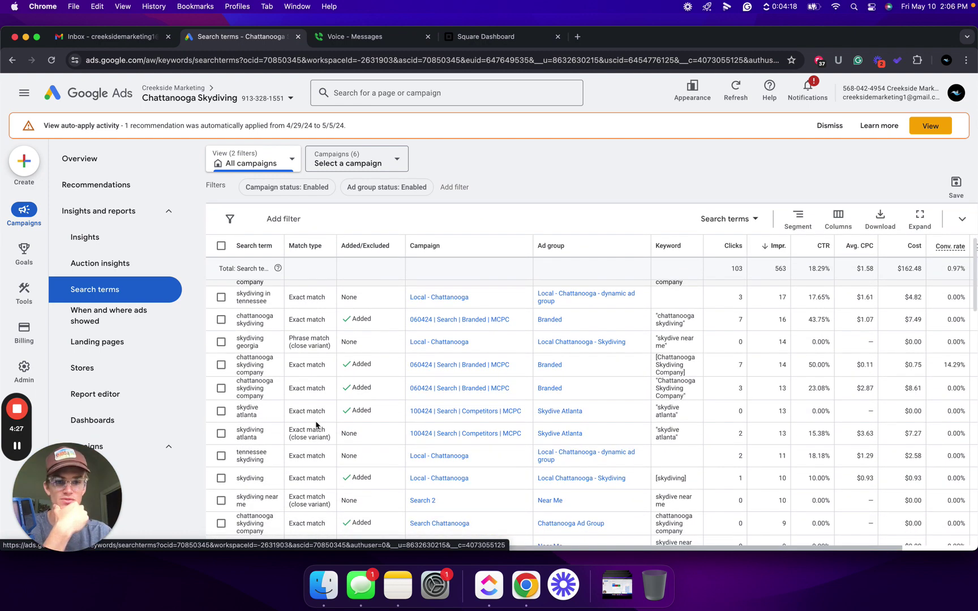
scroll(316, 425, "down", 1)
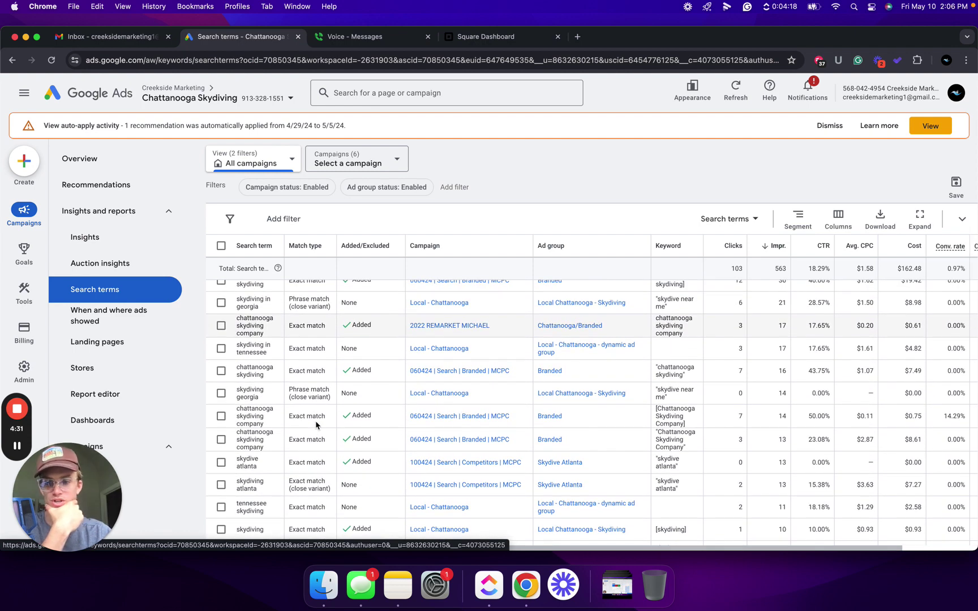
scroll(436, 417, "up", 5)
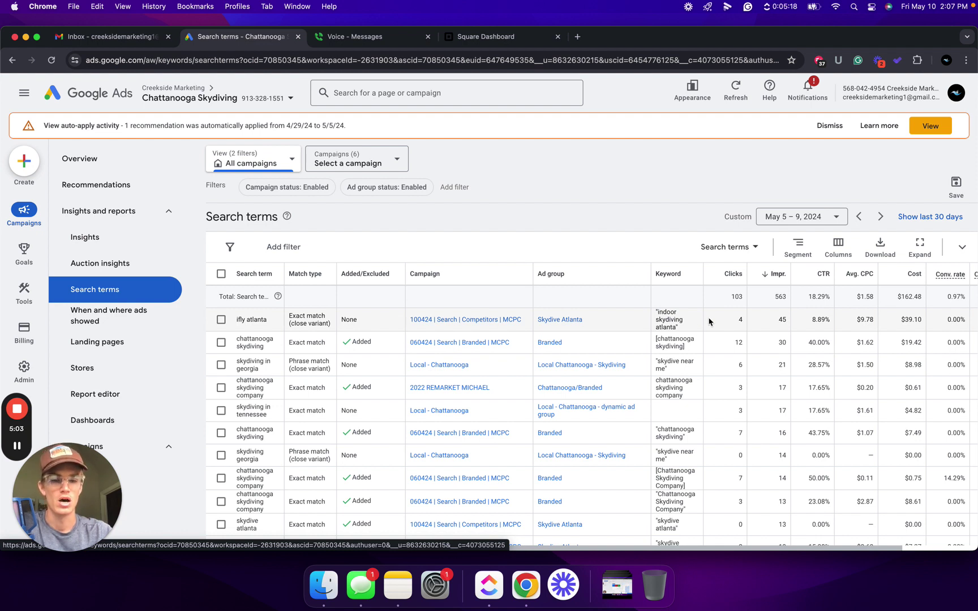
scroll(686, 381, "down", 2)
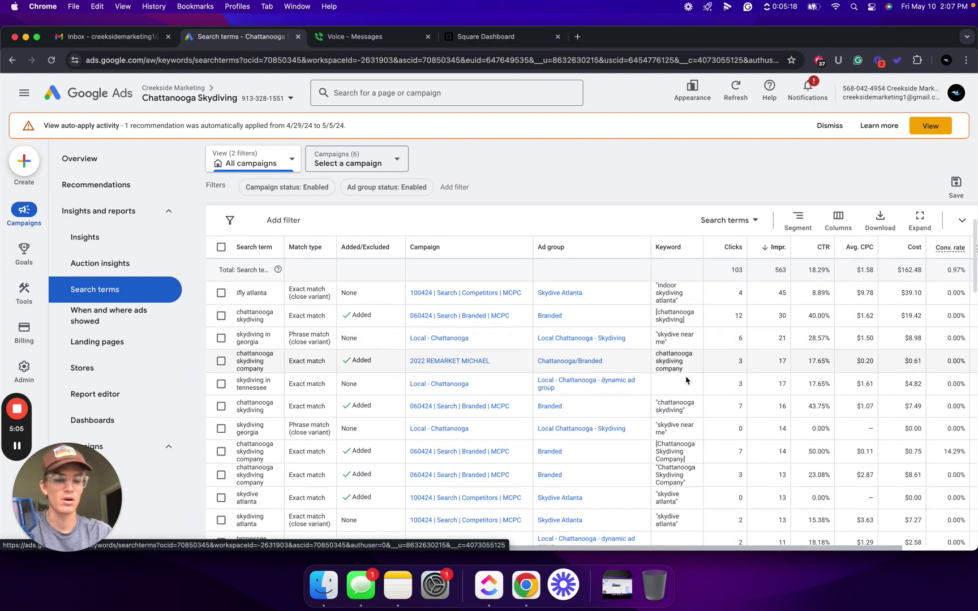
scroll(686, 380, "down", 3)
scroll(685, 380, "up", 2)
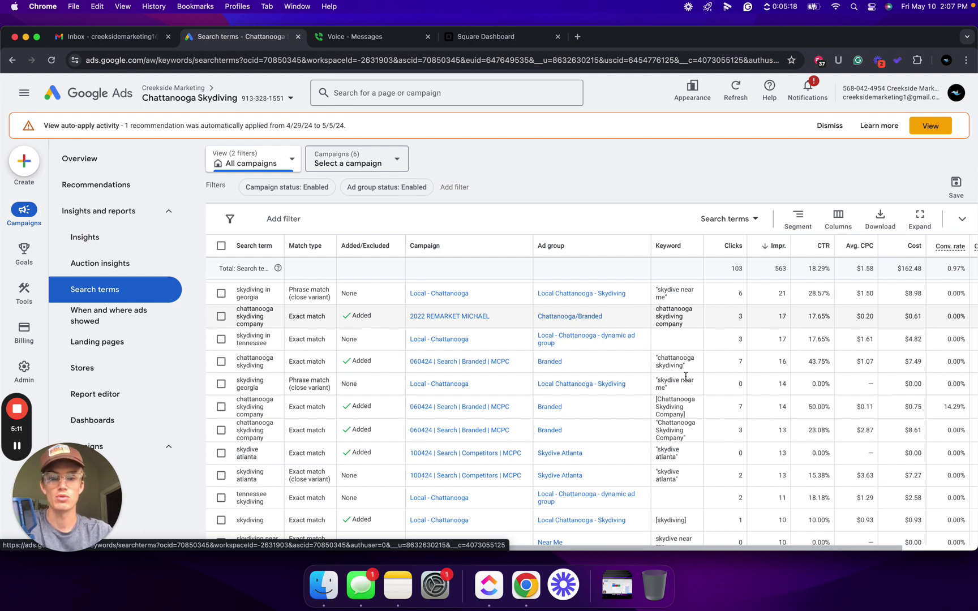
Step: Return to the account overview and look over its performance summary and chart
left_click(112, 164)
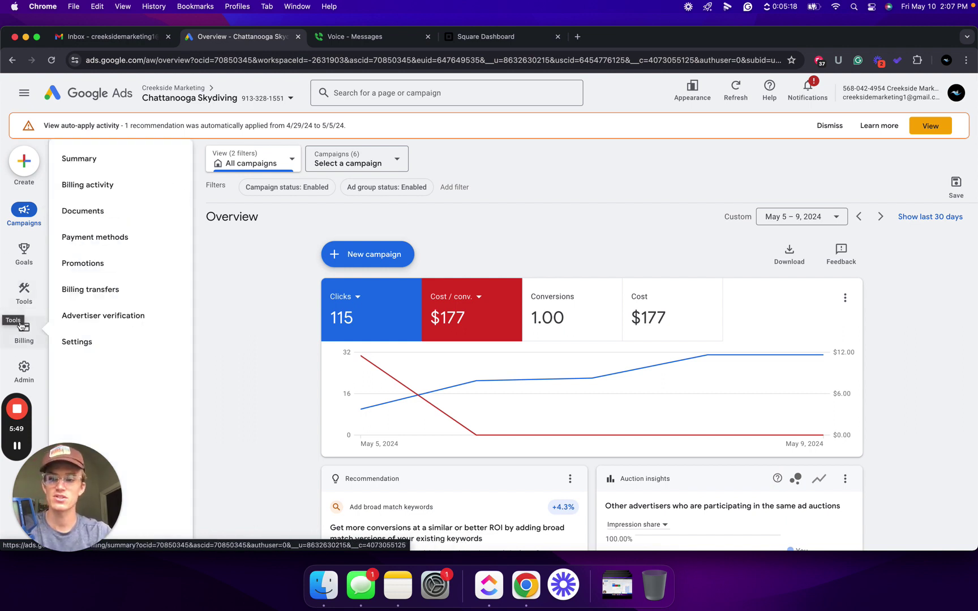
scroll(181, 360, "down", 5)
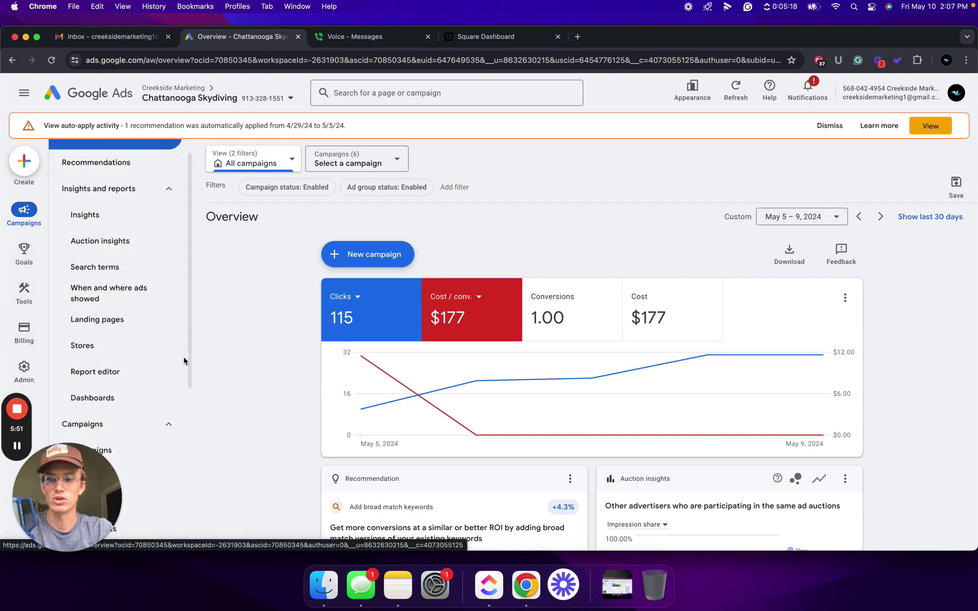
scroll(159, 357, "down", 2)
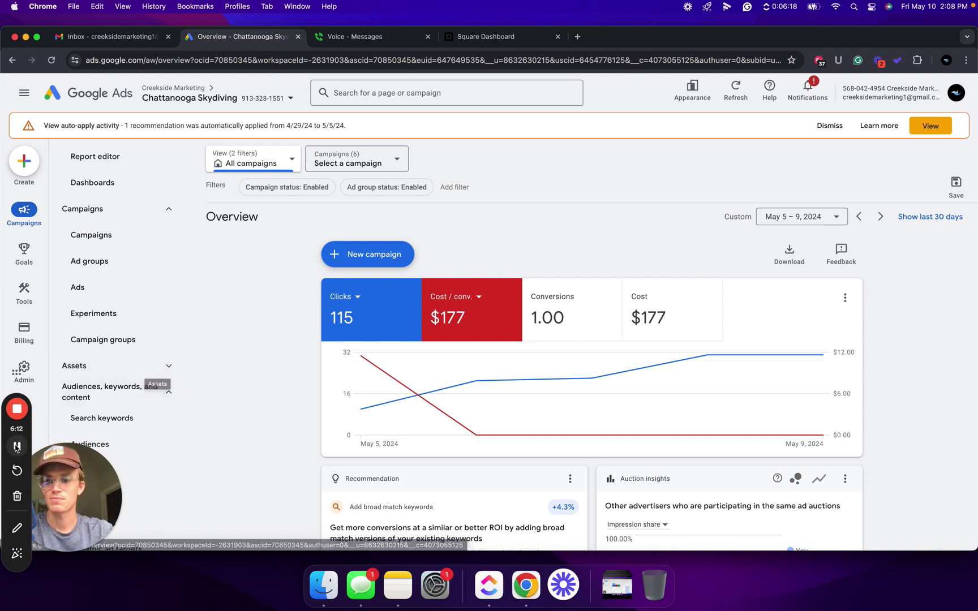
Step: Open the account's assets report and look through the sitelink, promotion, call, callout and price assets
scroll(164, 396, "down", 2)
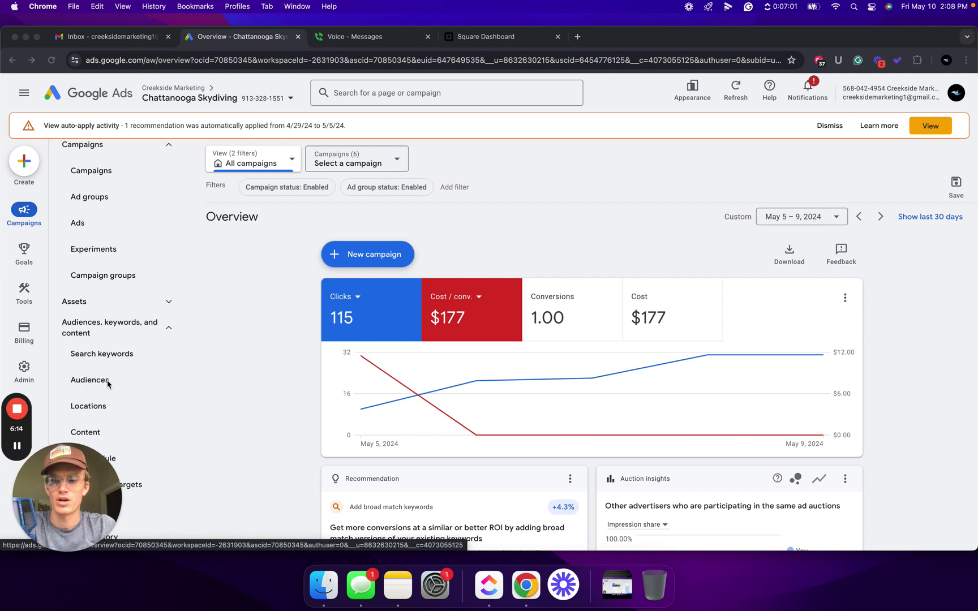
scroll(129, 451, "down", 1)
scroll(129, 451, "up", 1)
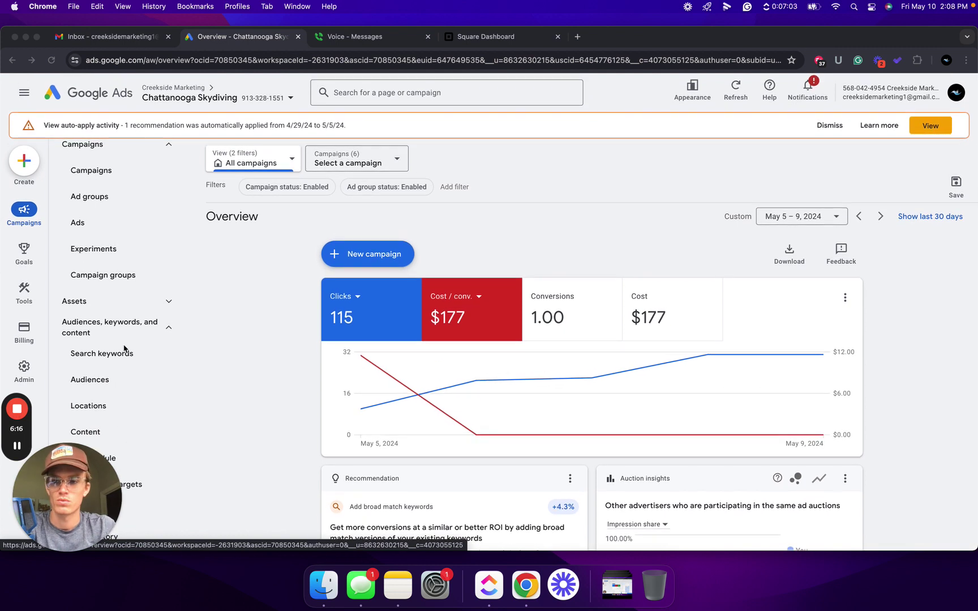
left_click(166, 304)
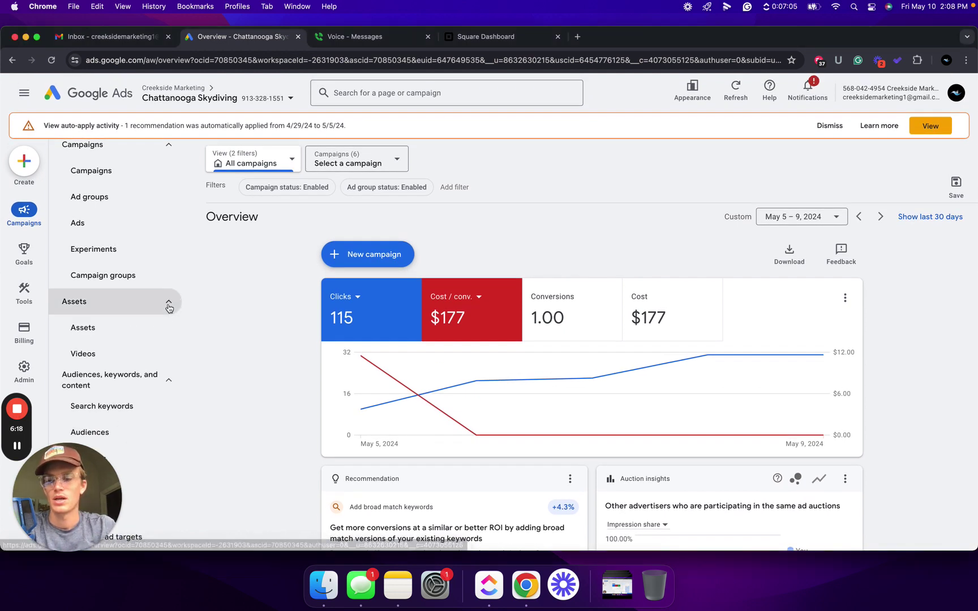
left_click(123, 331)
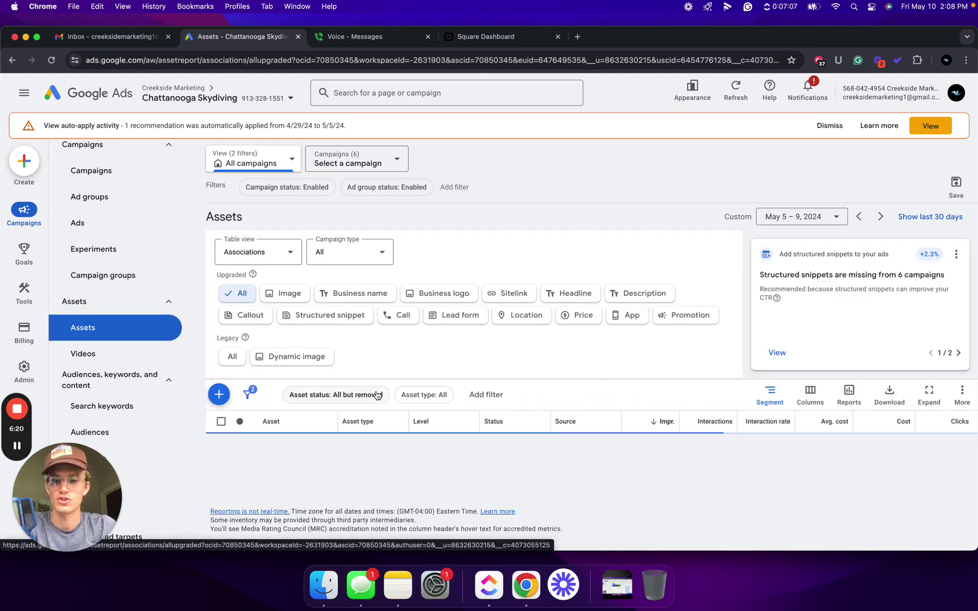
scroll(377, 395, "down", 3)
scroll(377, 394, "down", 5)
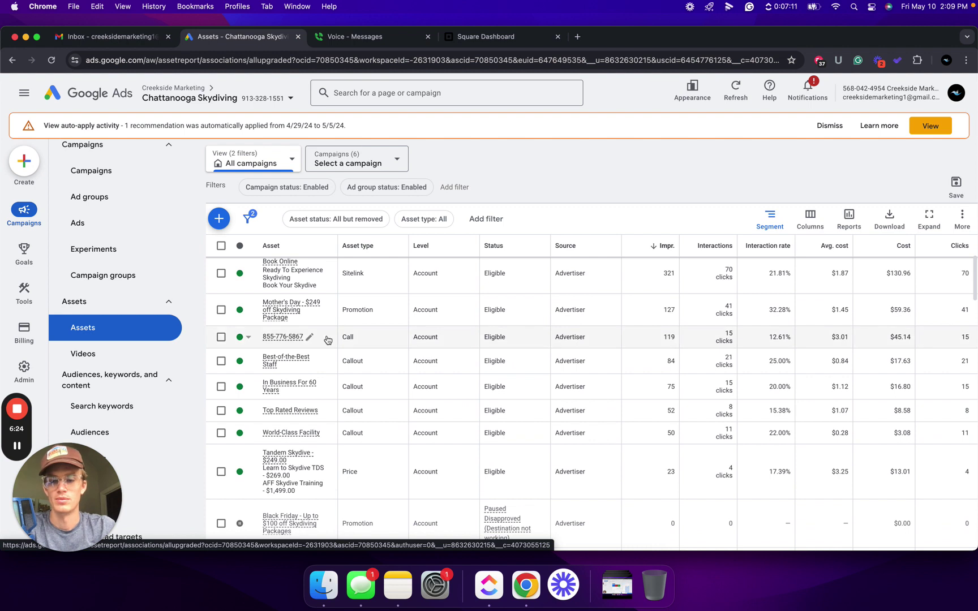
Step: Open the account-level call asset for editing to check its conversion action and call schedule, and leave without saving
left_click(310, 339)
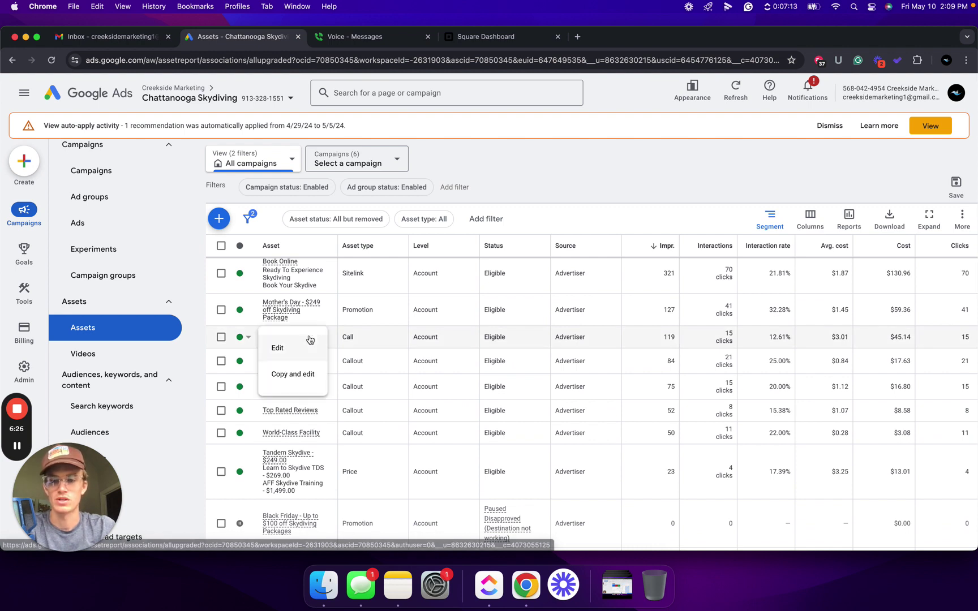
left_click(300, 348)
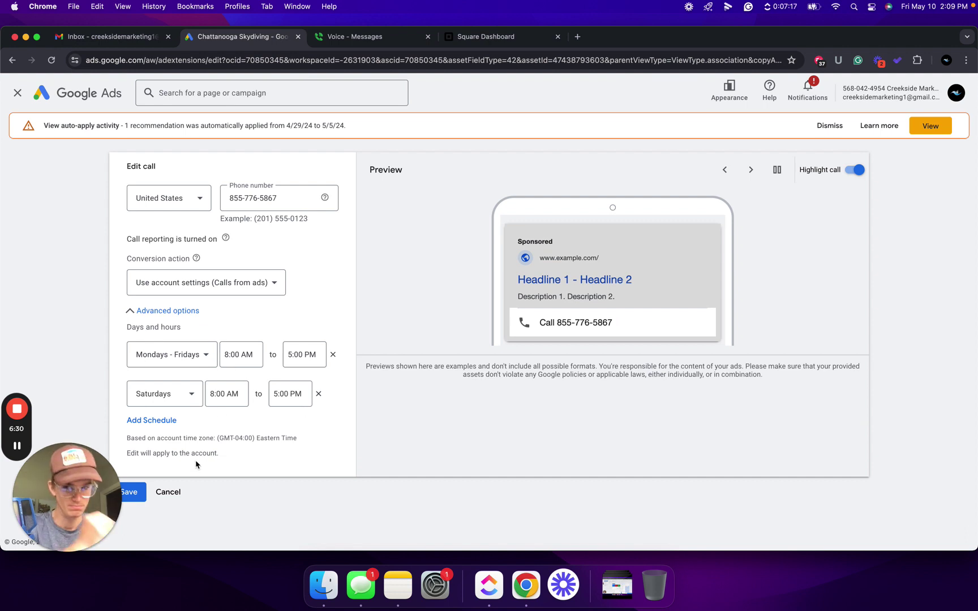
left_click(169, 492)
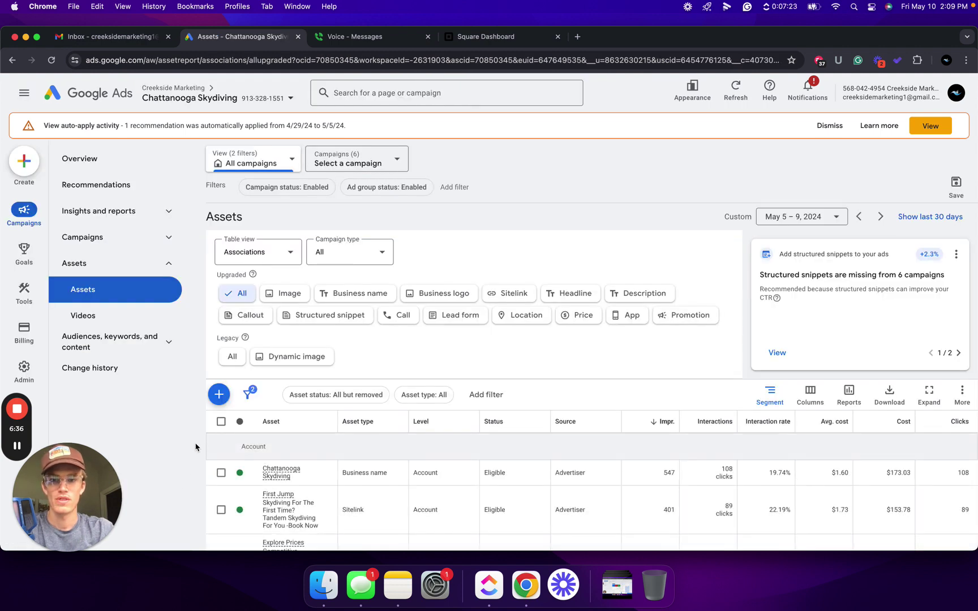
Step: Open the ad schedule report and examine each campaign's scheduled days, hours, bid adjustments and performance totals
left_click(169, 212)
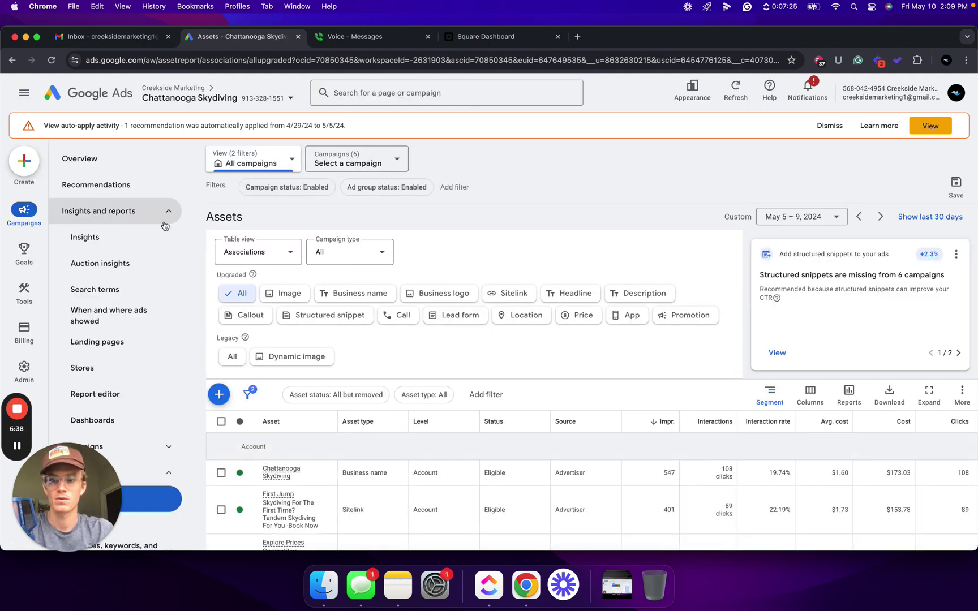
scroll(134, 267, "down", 2)
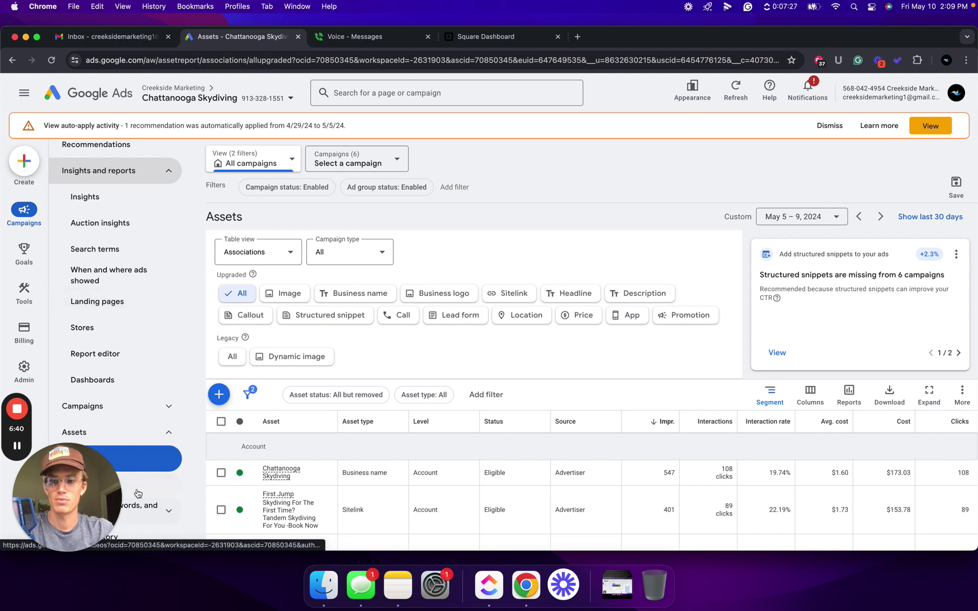
left_click_drag(77, 491, 294, 487)
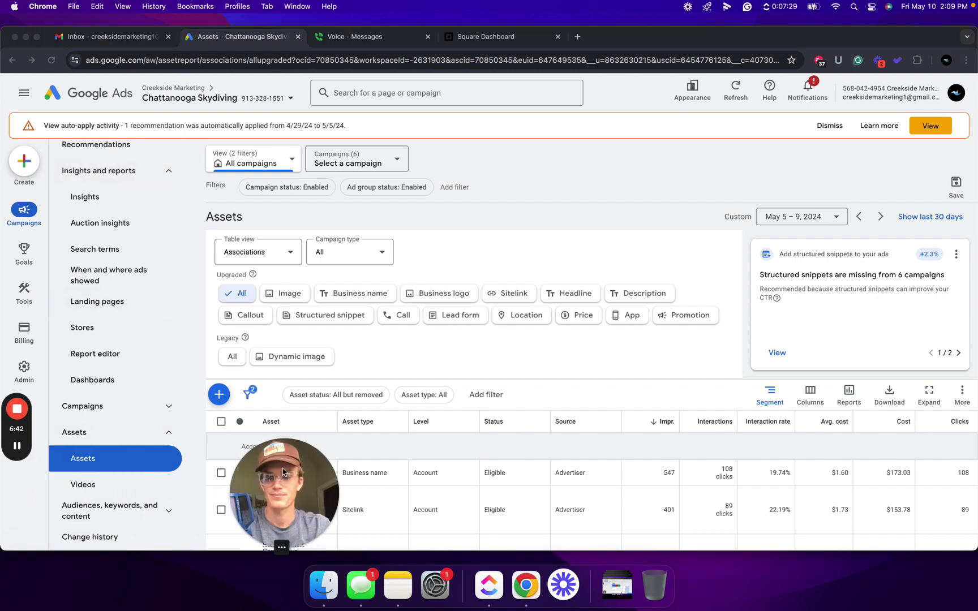
left_click(153, 510)
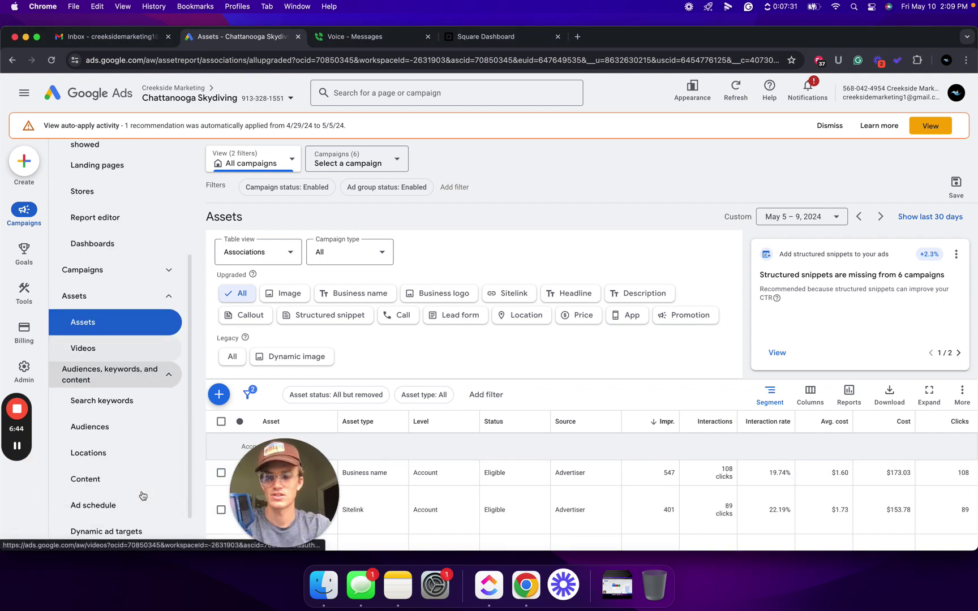
left_click(107, 503)
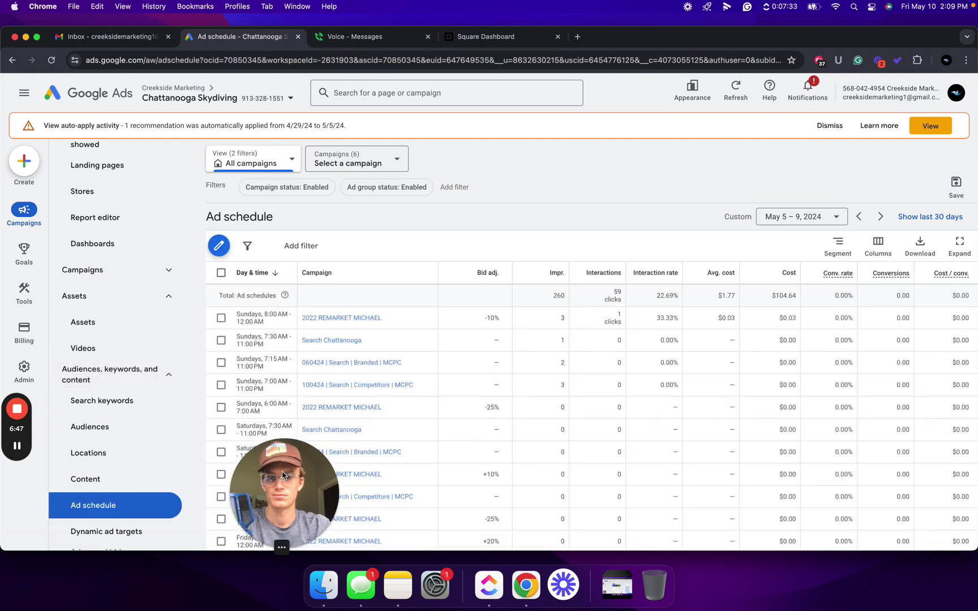
left_click_drag(266, 481, 114, 469)
scroll(362, 418, "down", 5)
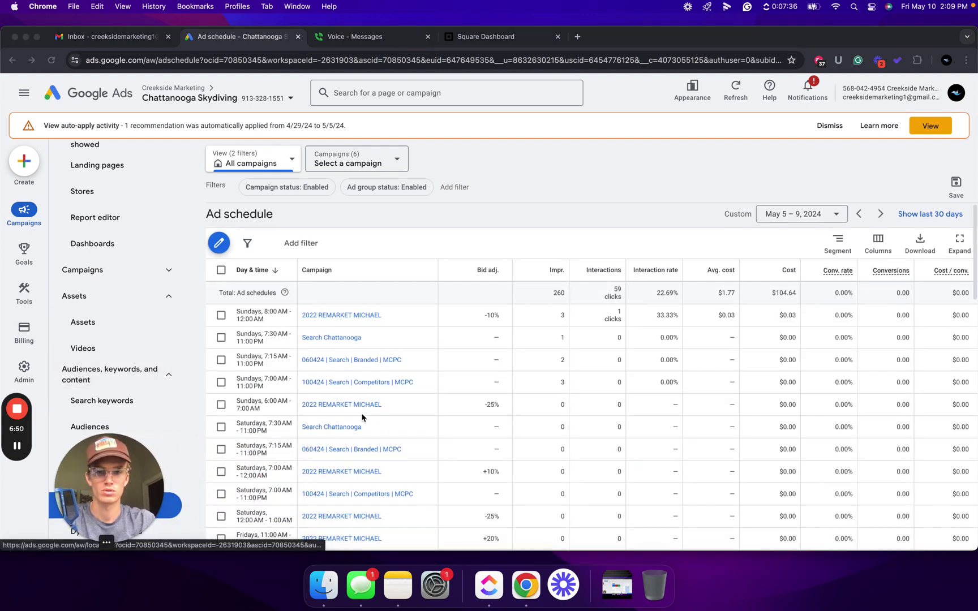
scroll(362, 418, "down", 15)
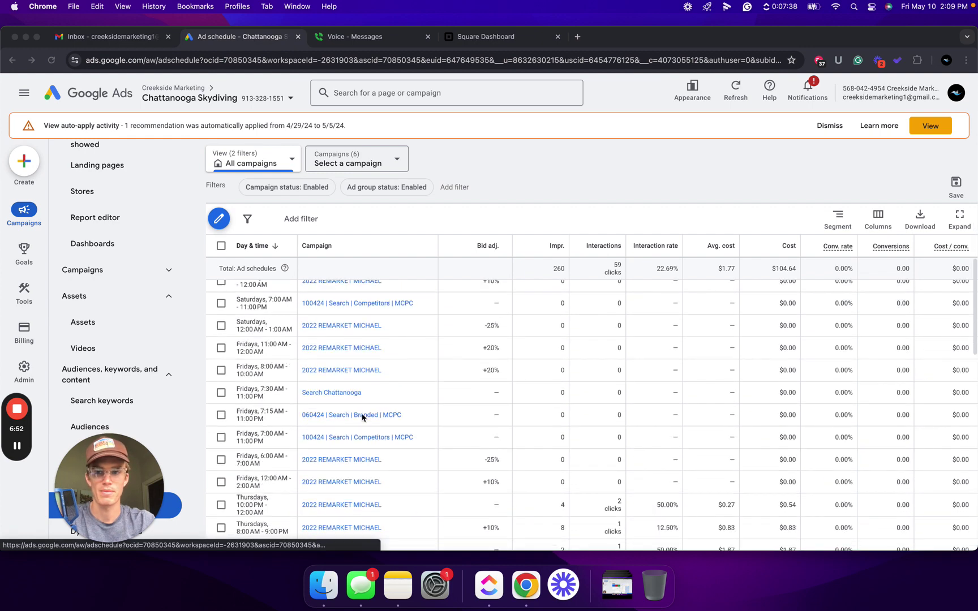
scroll(362, 418, "down", 1)
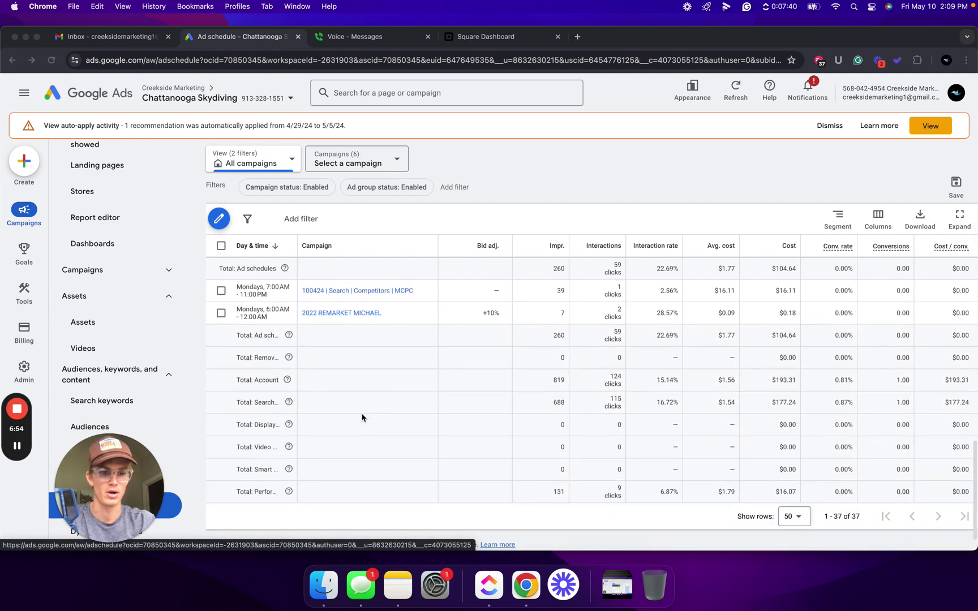
scroll(612, 295, "up", 20)
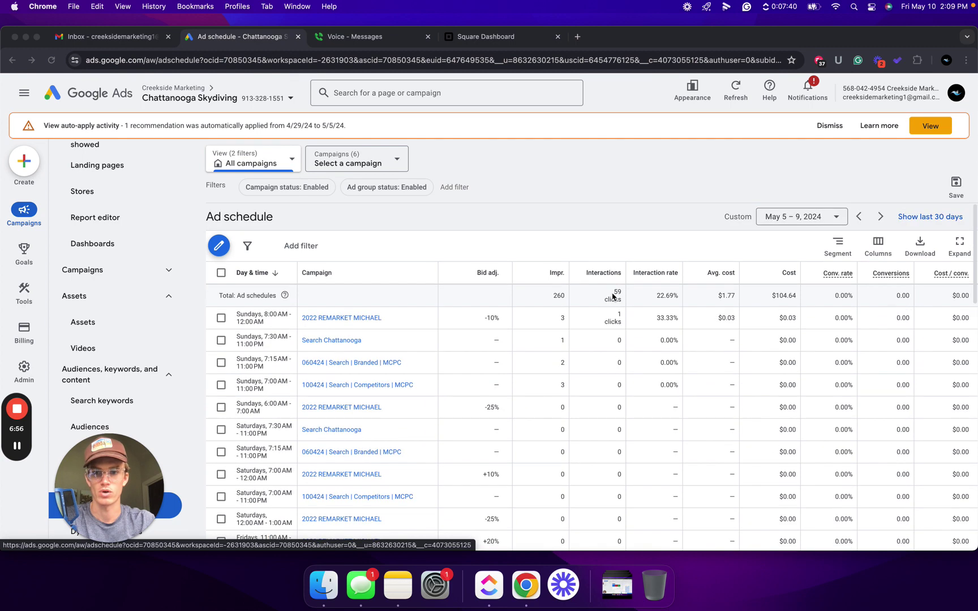
Step: Open the 2022 REMARKET campaign's ad schedule and examine its weekly hours chart, time-slot bid adjustments and performance totals
left_click(357, 321)
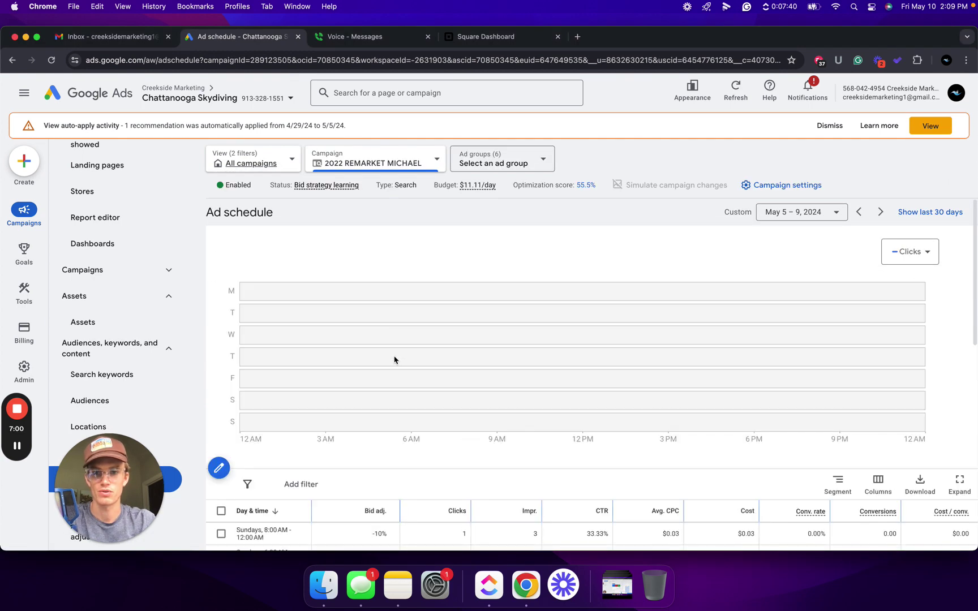
scroll(353, 400, "down", 4)
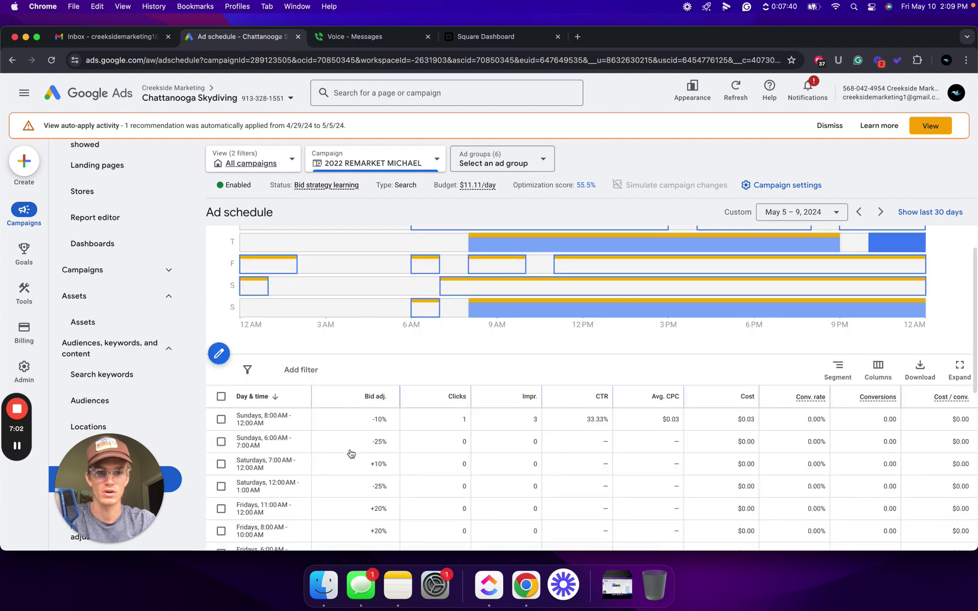
scroll(347, 432, "down", 3)
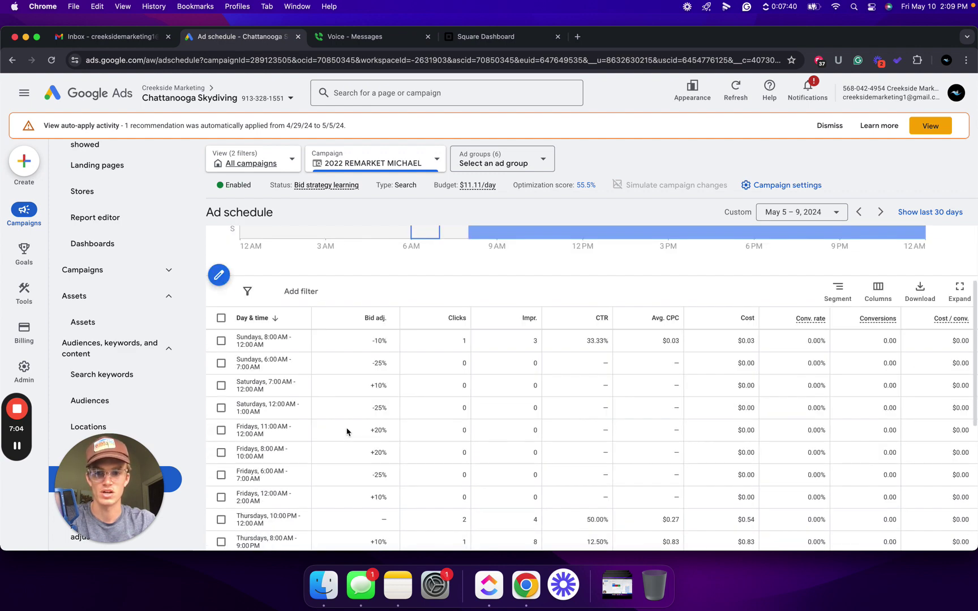
scroll(380, 444, "down", 5)
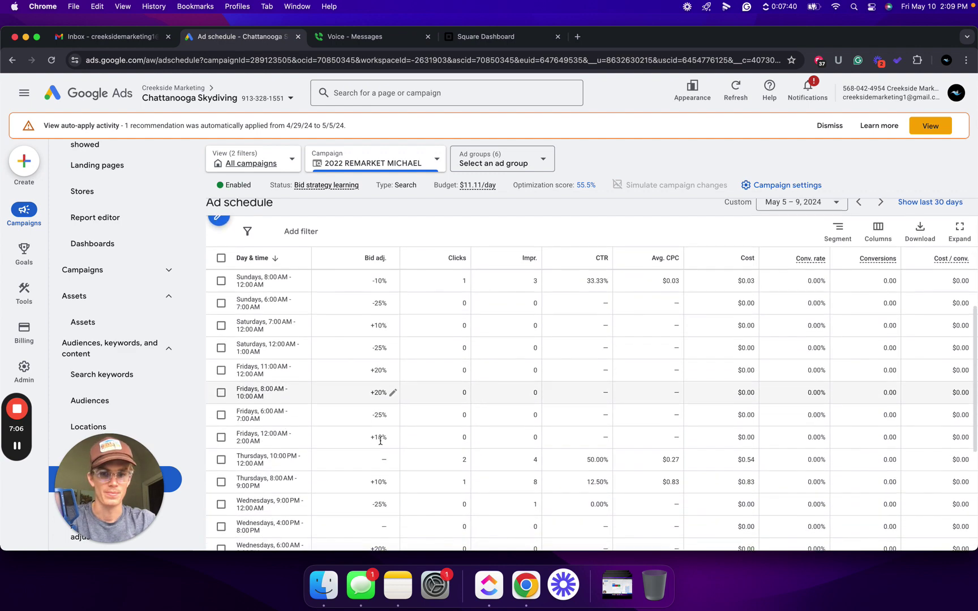
scroll(380, 444, "down", 3)
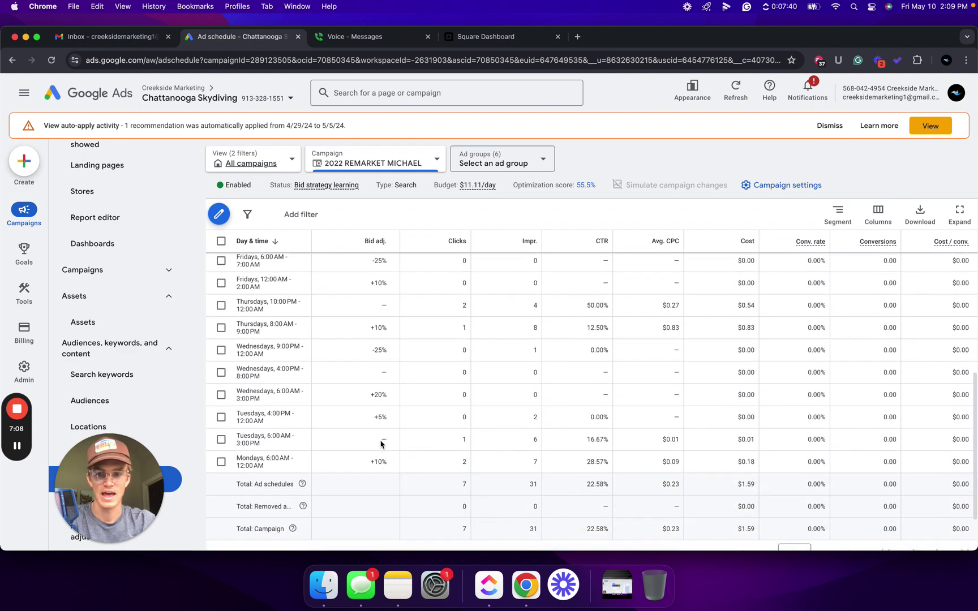
scroll(380, 445, "up", 10)
scroll(352, 447, "up", 2)
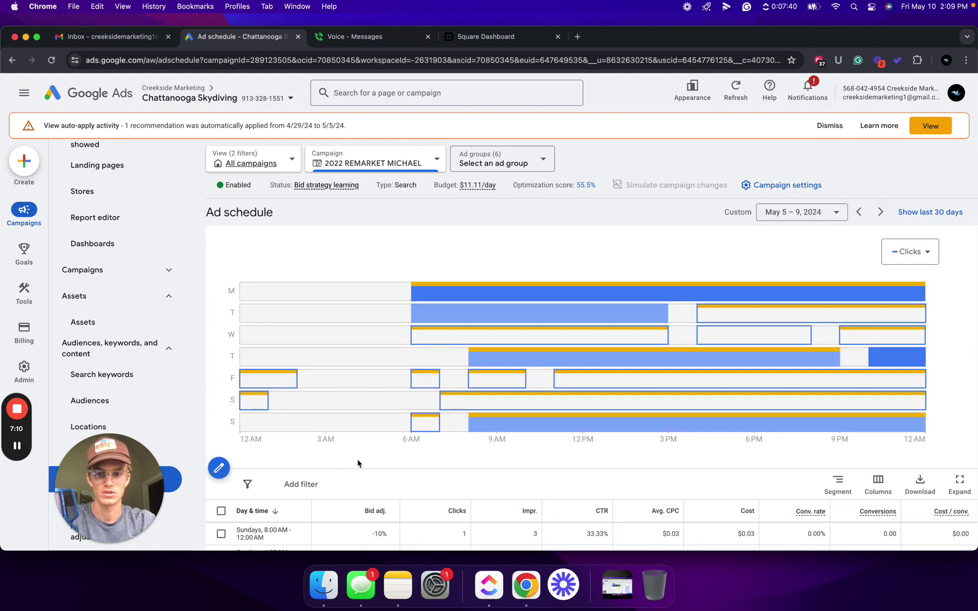
scroll(357, 463, "down", 5)
scroll(359, 342, "up", 1)
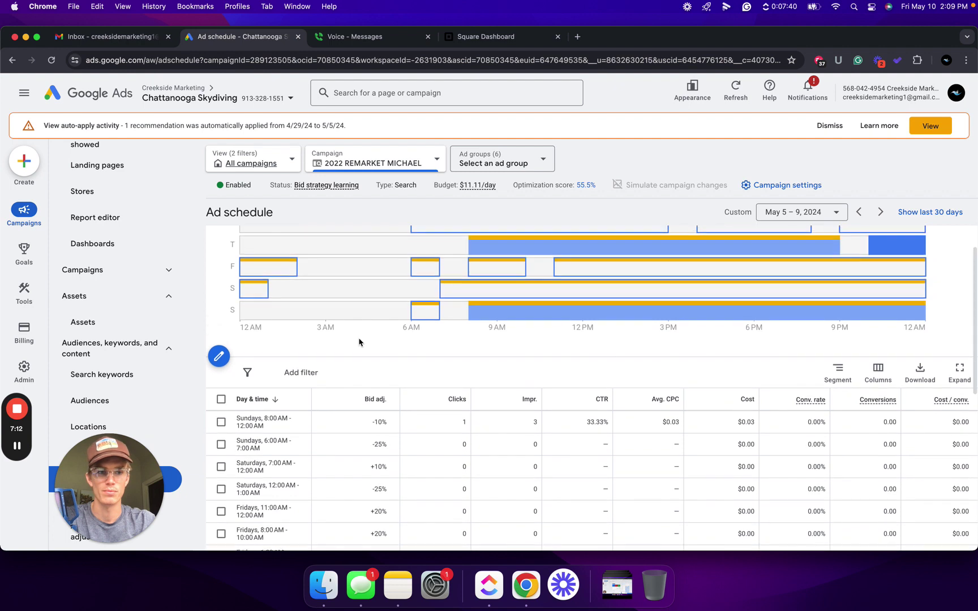
scroll(359, 342, "up", 3)
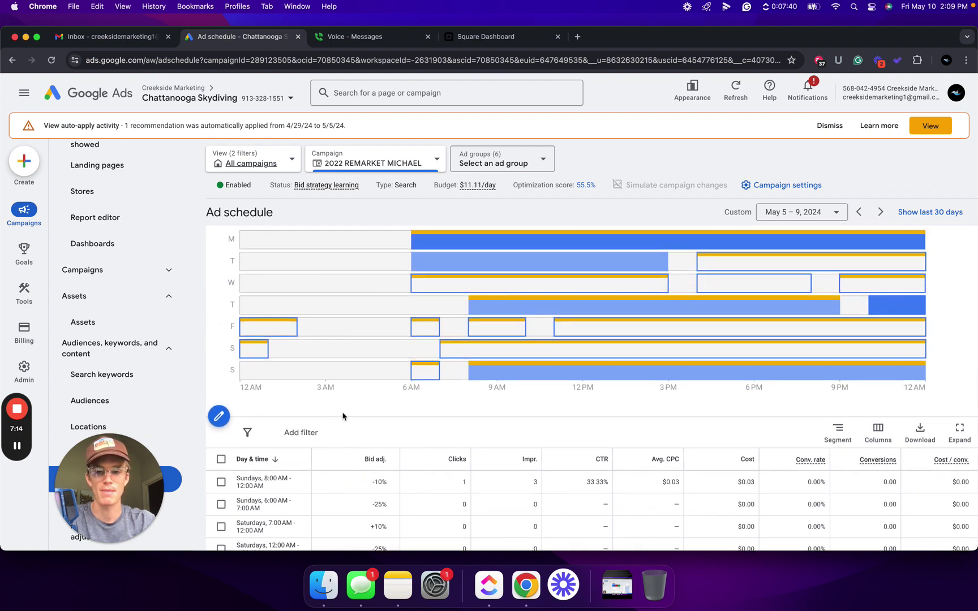
scroll(335, 441, "down", 7)
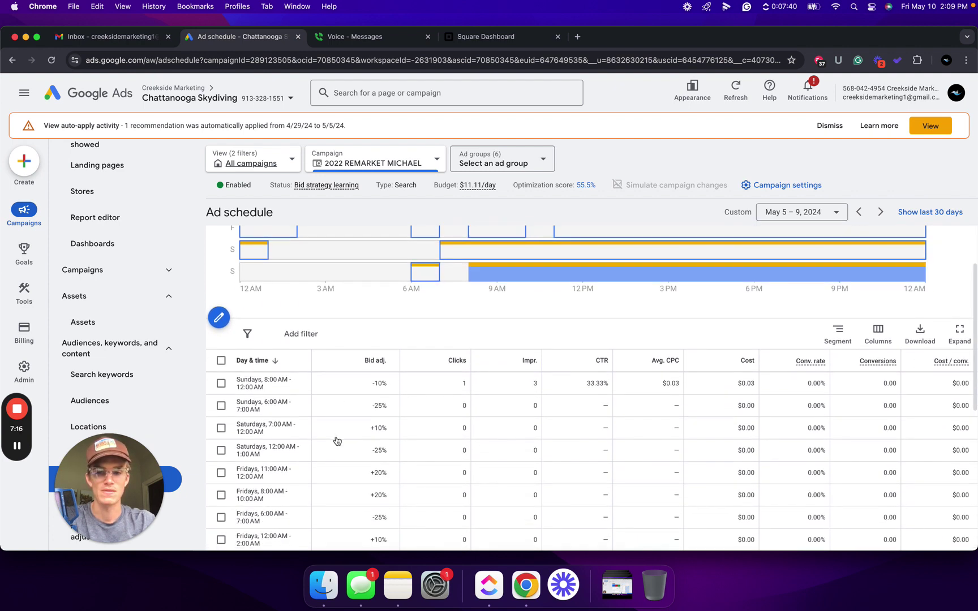
scroll(358, 470, "up", 2)
scroll(355, 525, "down", 3)
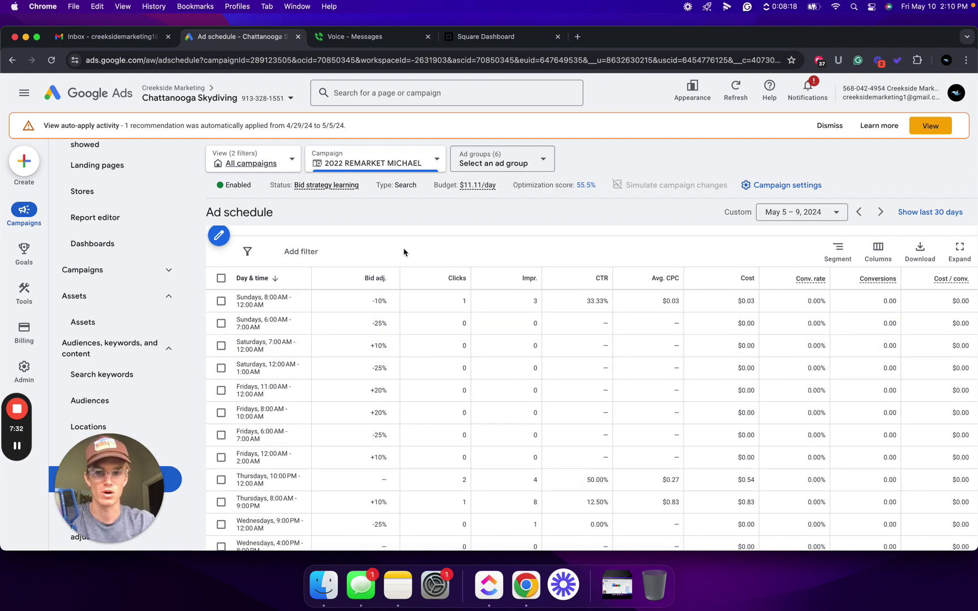
scroll(355, 363, "down", 5)
scroll(354, 365, "down", 1)
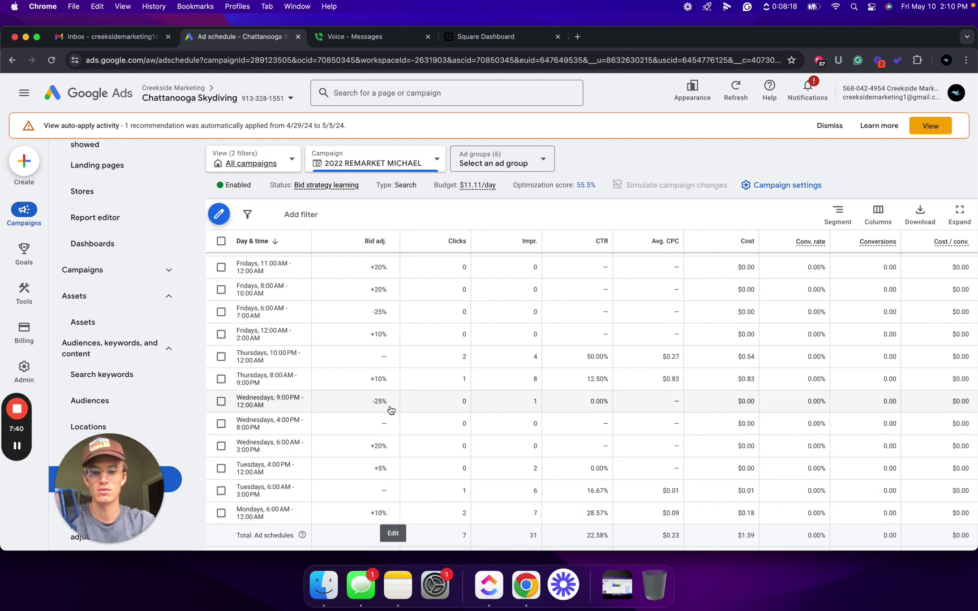
scroll(391, 395, "up", 8)
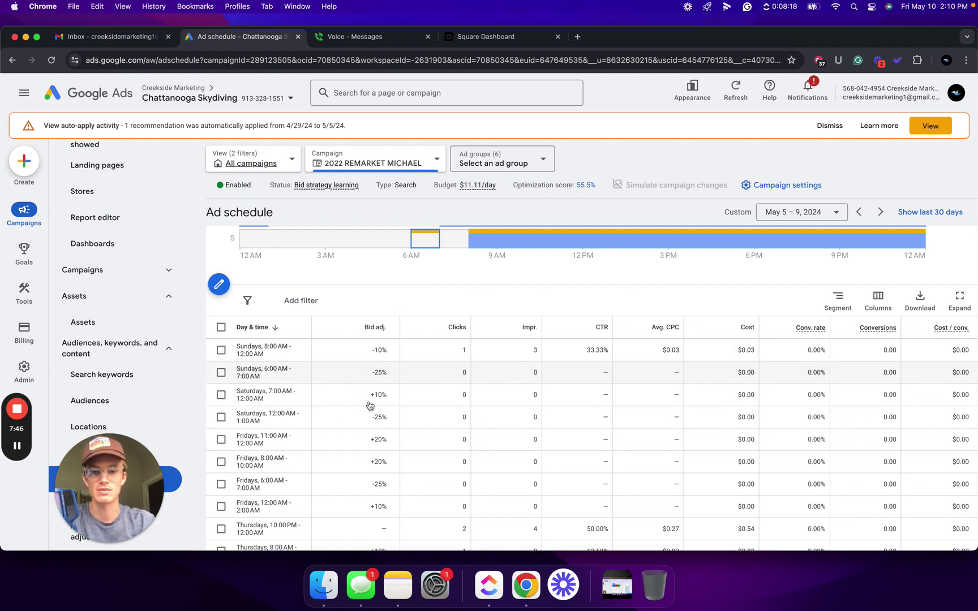
scroll(395, 304, "up", 5)
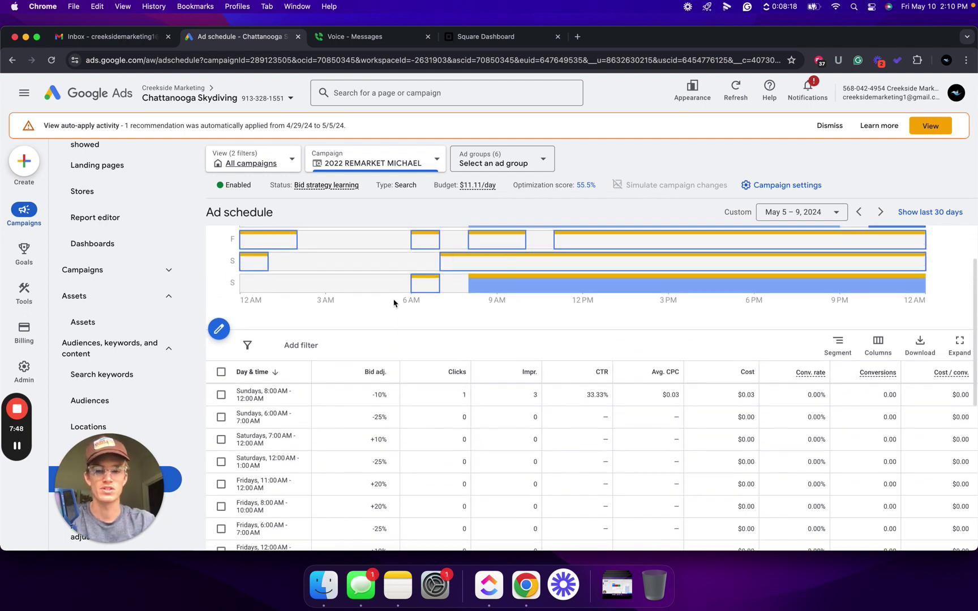
Step: Remove all of the 2022 REMARKET campaign's ad schedules so its ads can run at any time
scroll(394, 303, "down", 4)
left_click(221, 334)
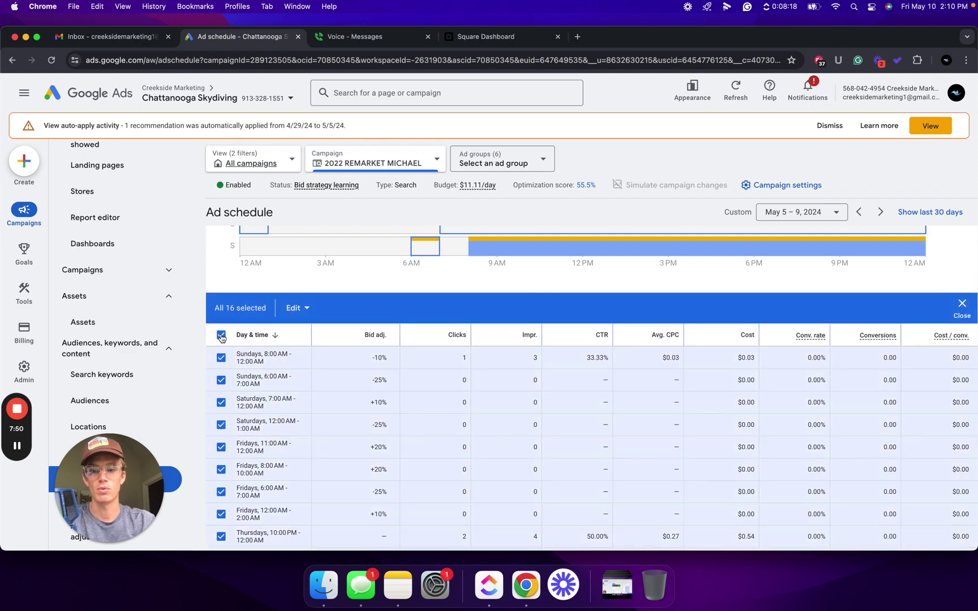
left_click(297, 308)
left_click(285, 333)
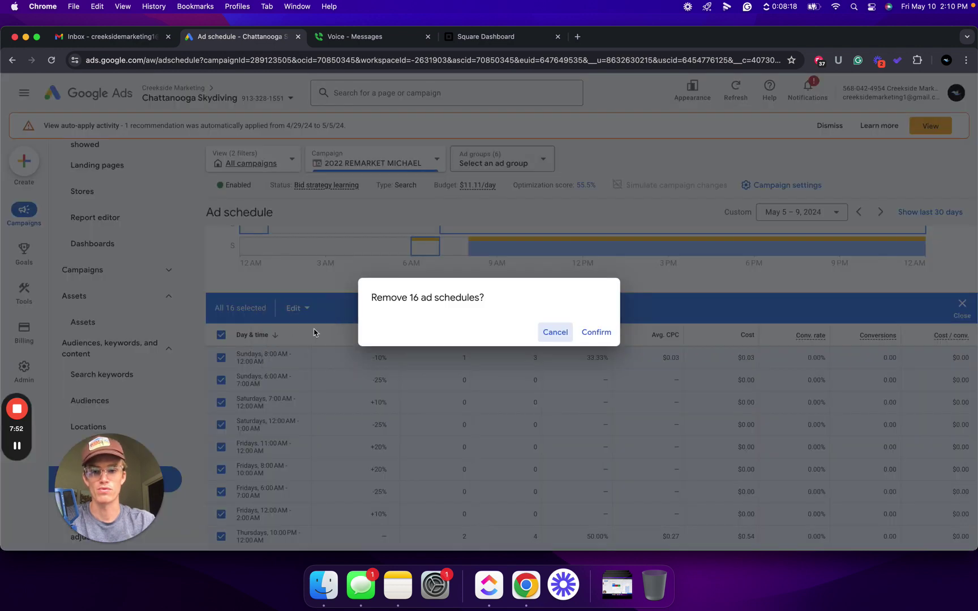
left_click(593, 335)
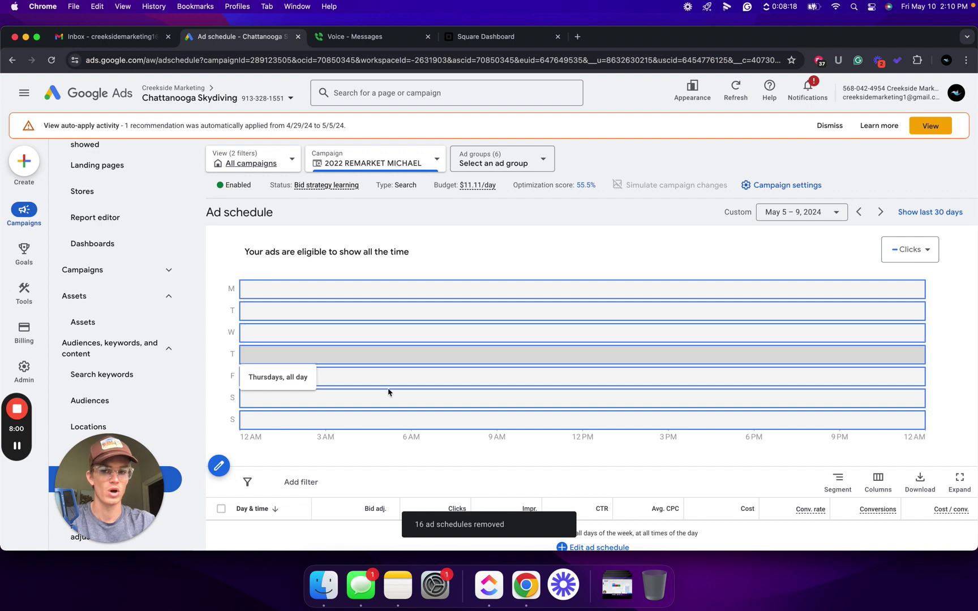
scroll(298, 467, "down", 2)
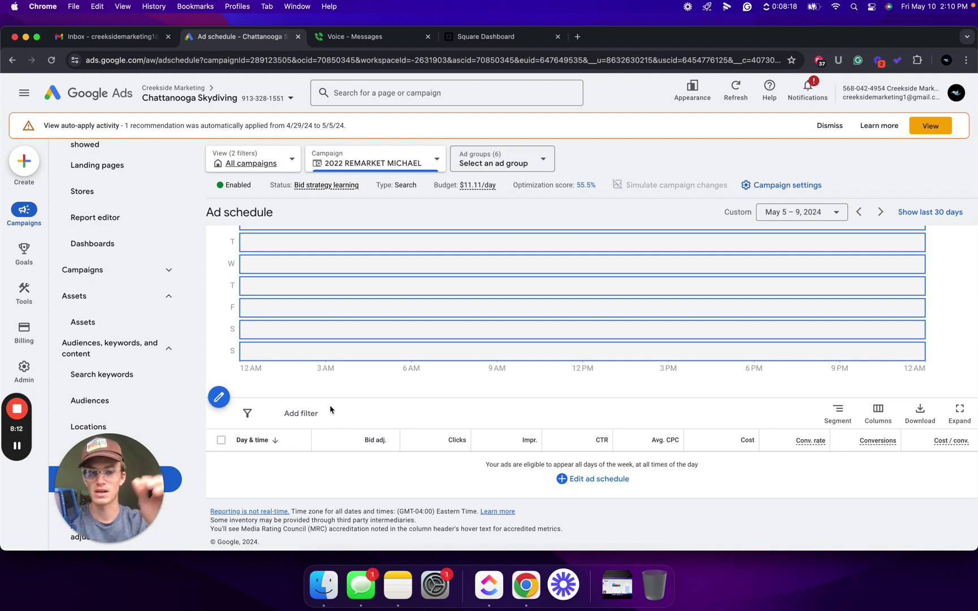
Step: Return to the ad schedule report for all campaigns and look over the remaining campaigns' scheduled days and hours
mouse_move(134, 481)
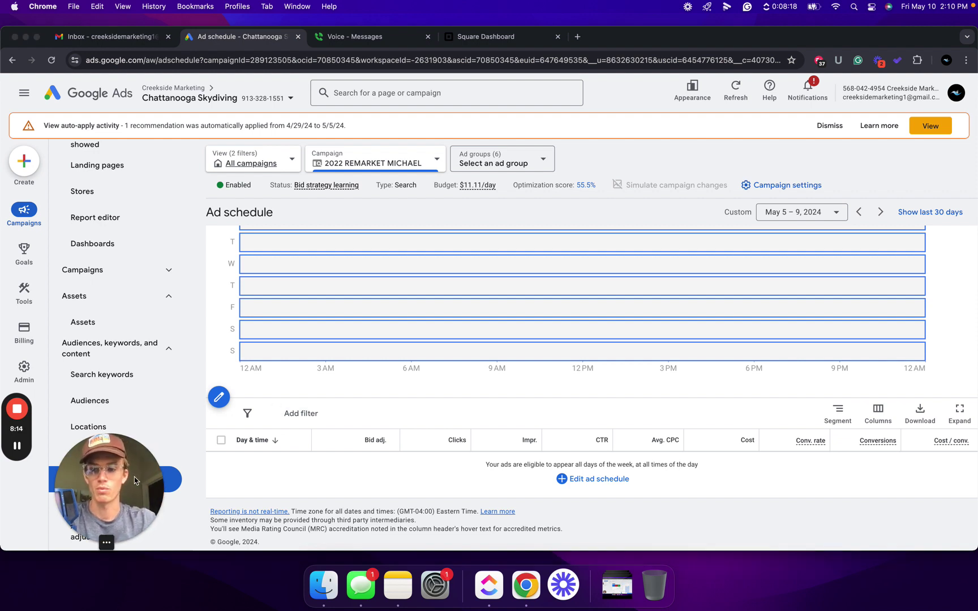
left_click_drag(135, 480, 346, 375)
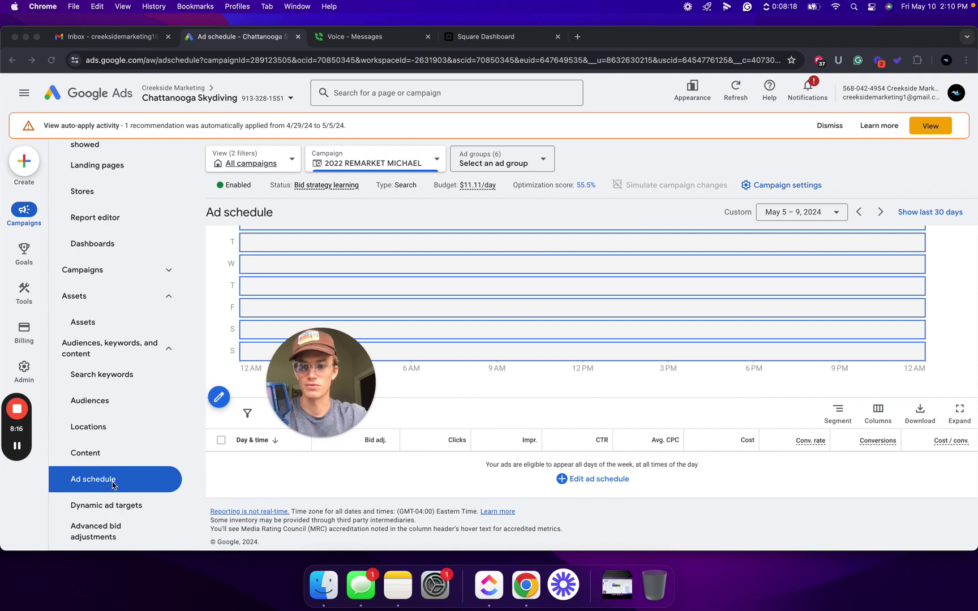
left_click(252, 163)
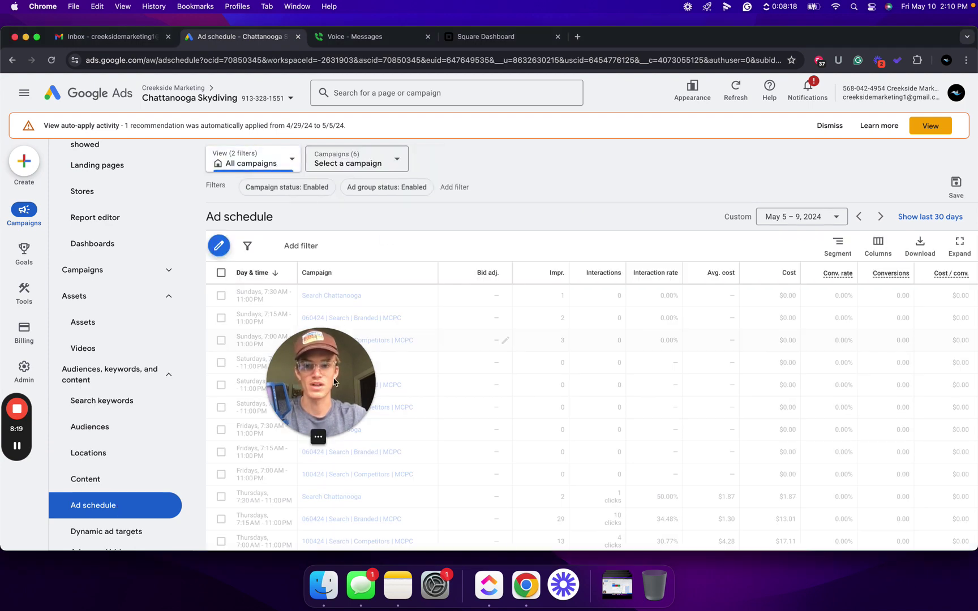
left_click_drag(332, 385, 72, 511)
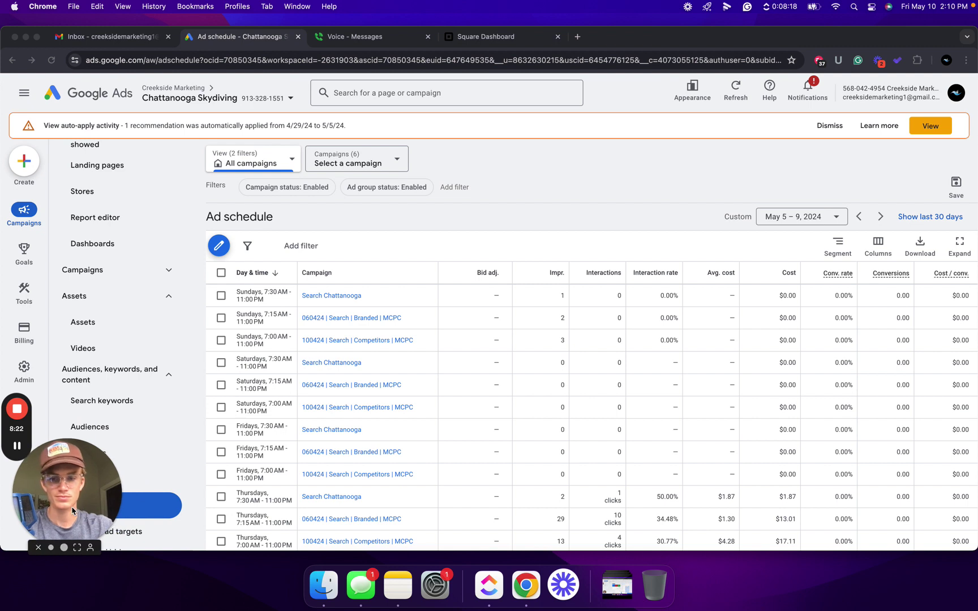
scroll(148, 442, "down", 2)
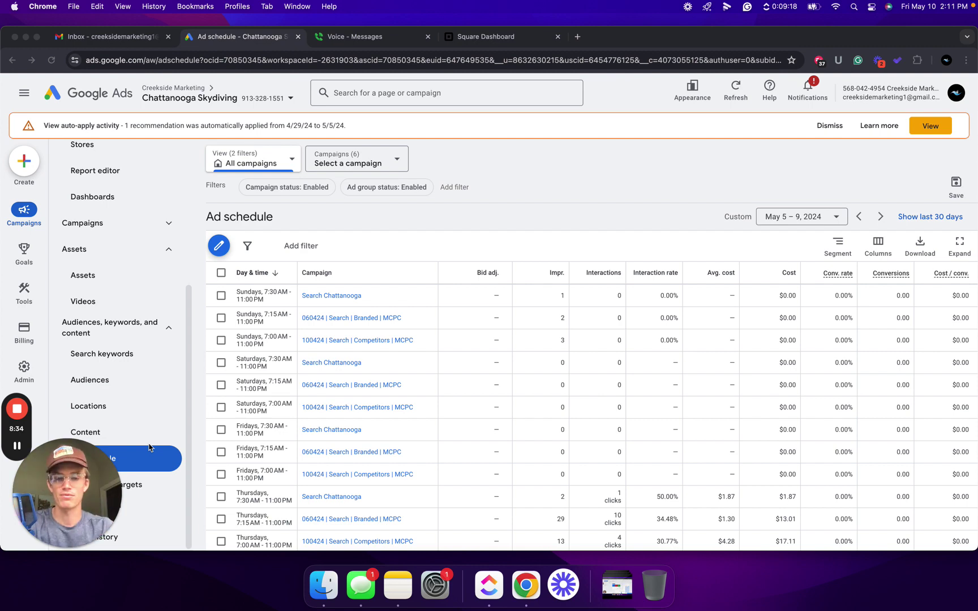
scroll(338, 343, "down", 3)
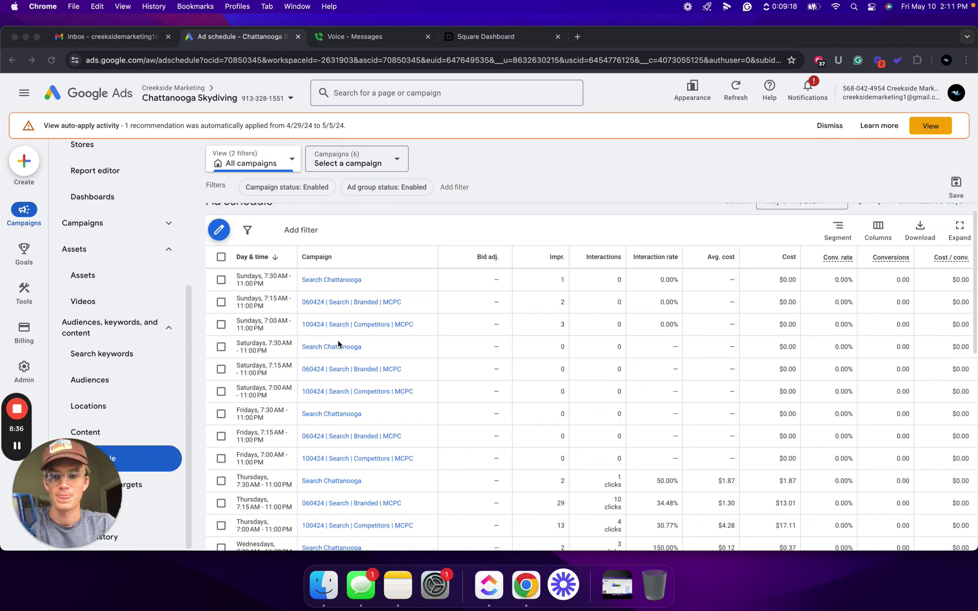
scroll(338, 342, "up", 3)
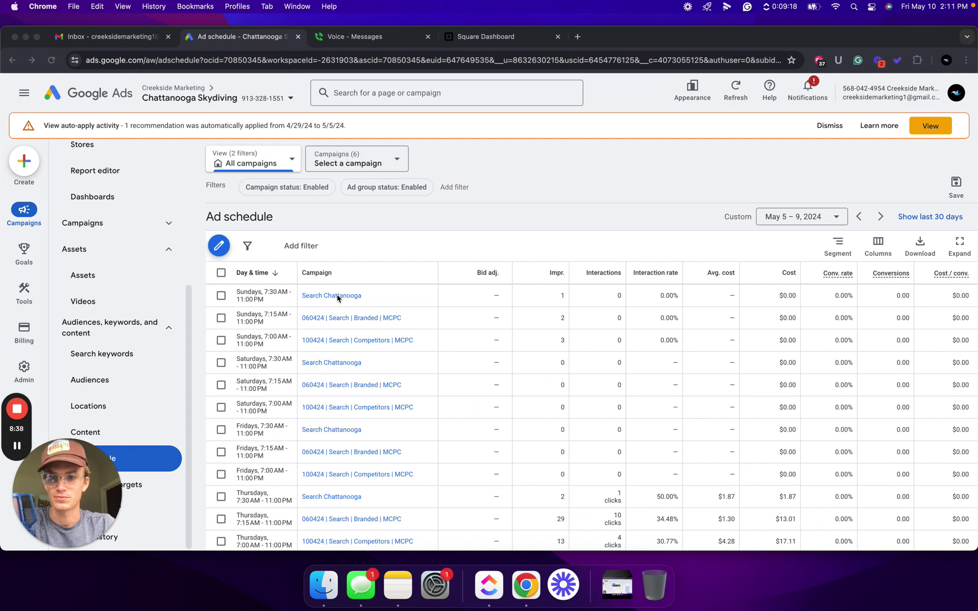
scroll(337, 299, "down", 1)
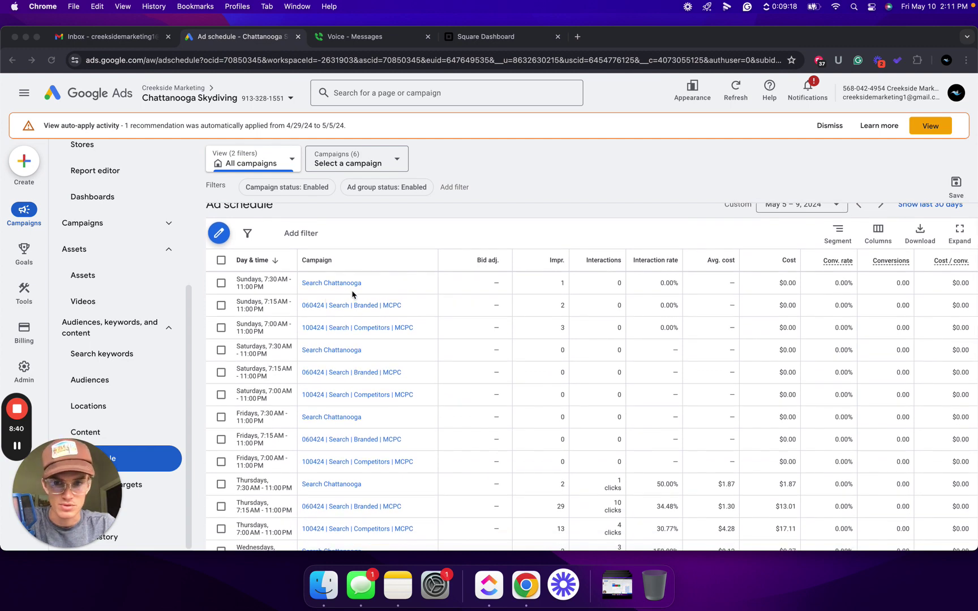
Step: Open the Search Chattanooga campaign's ad schedule and examine its daily hours, clicks, costs and totals
left_click(336, 282)
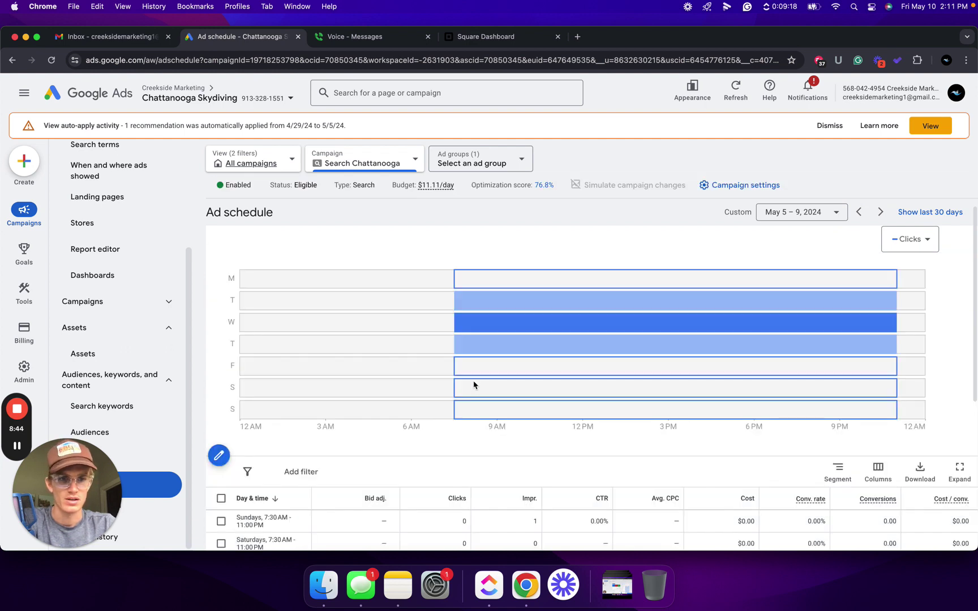
scroll(473, 385, "down", 2)
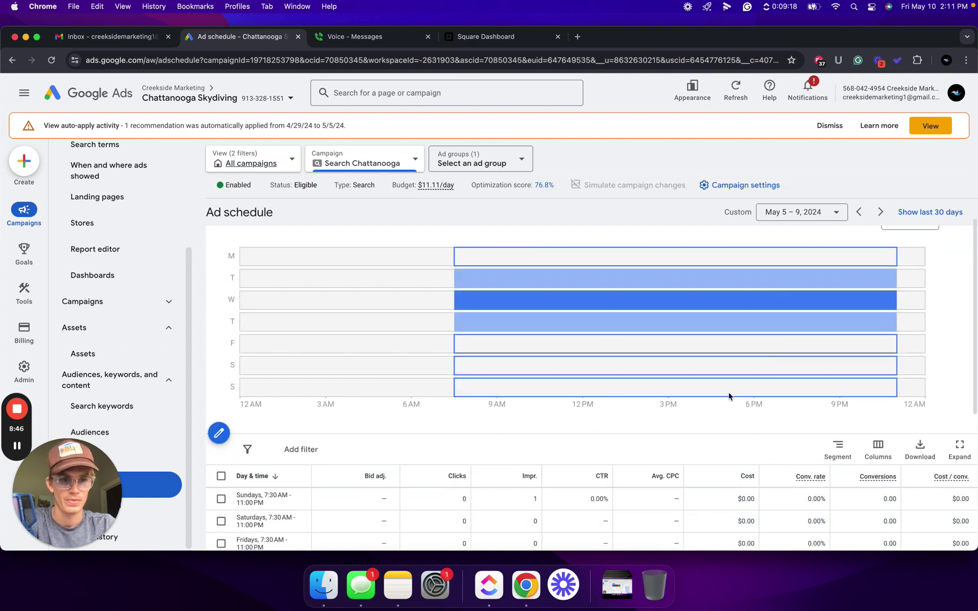
scroll(377, 438, "down", 5)
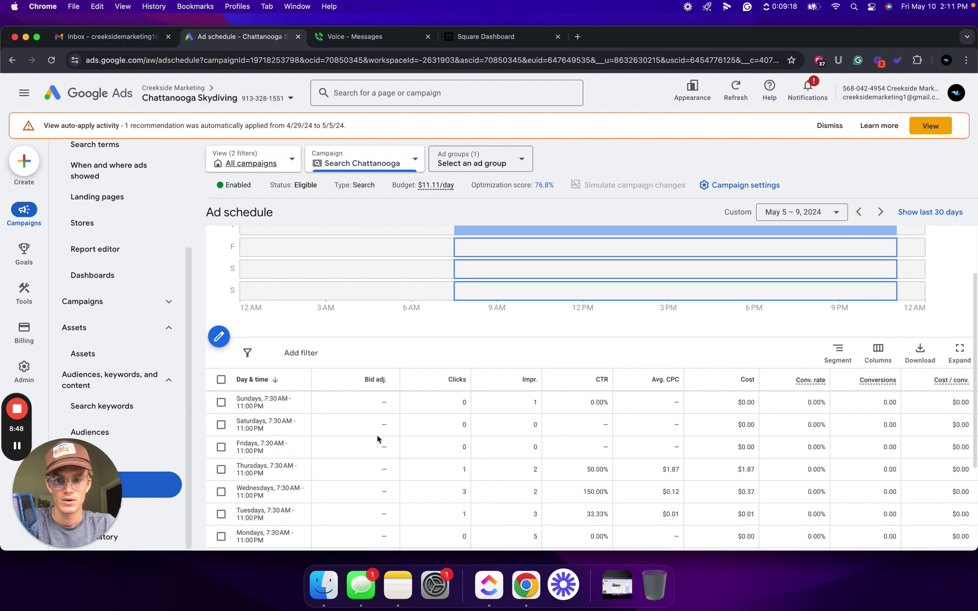
scroll(329, 490, "down", 1)
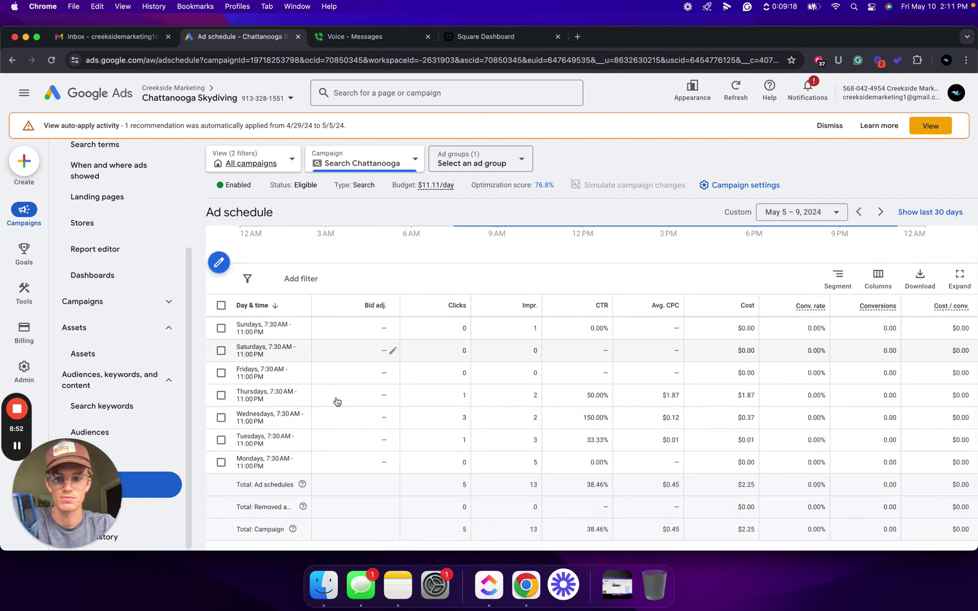
scroll(348, 464, "up", 3)
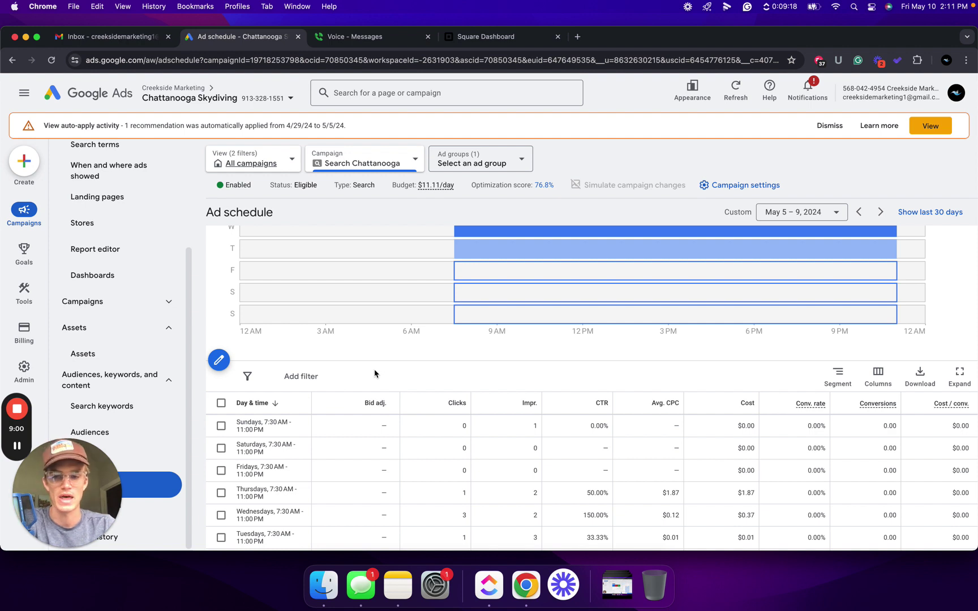
scroll(374, 373, "up", 1)
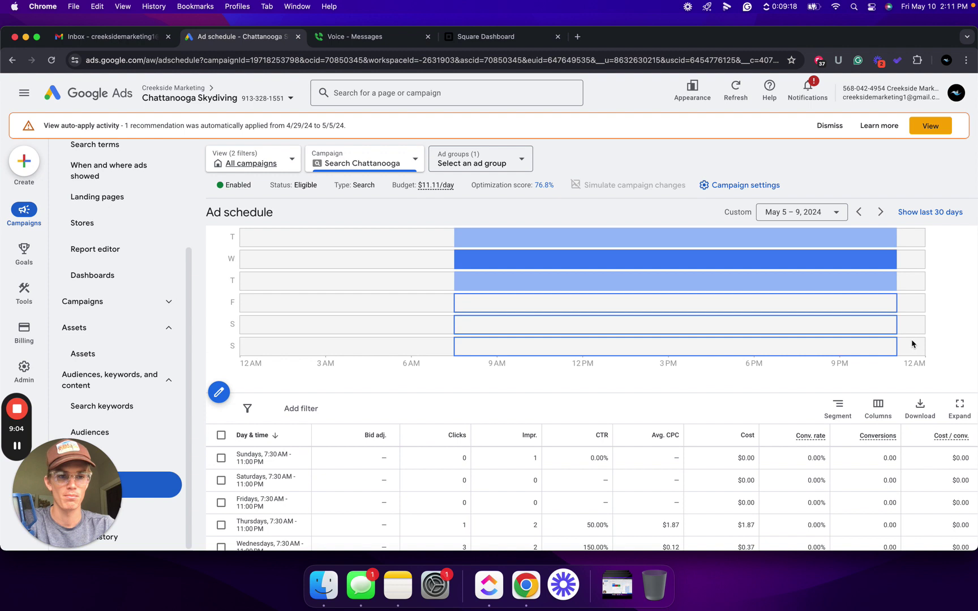
scroll(357, 369, "down", 3)
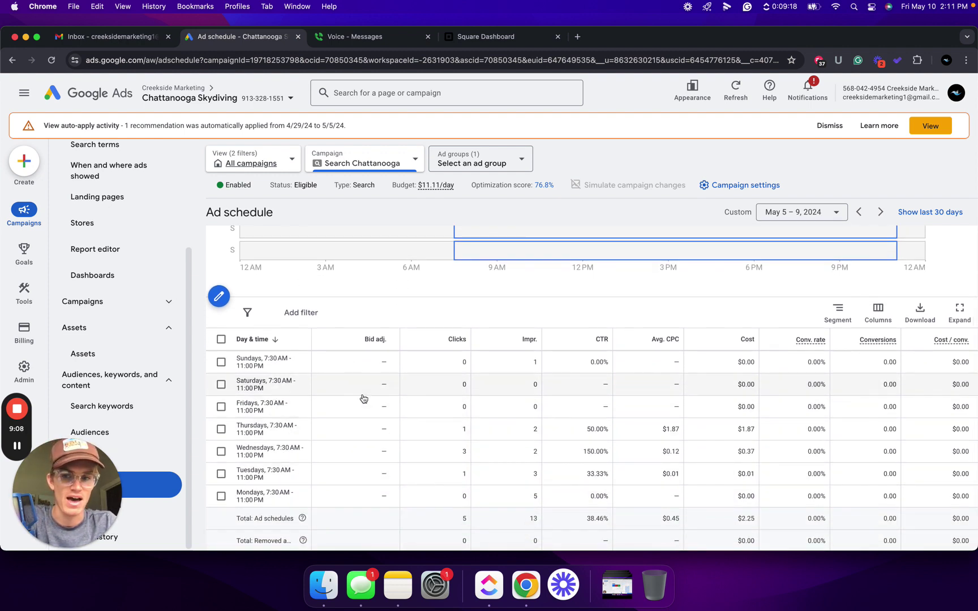
scroll(359, 472, "down", 2)
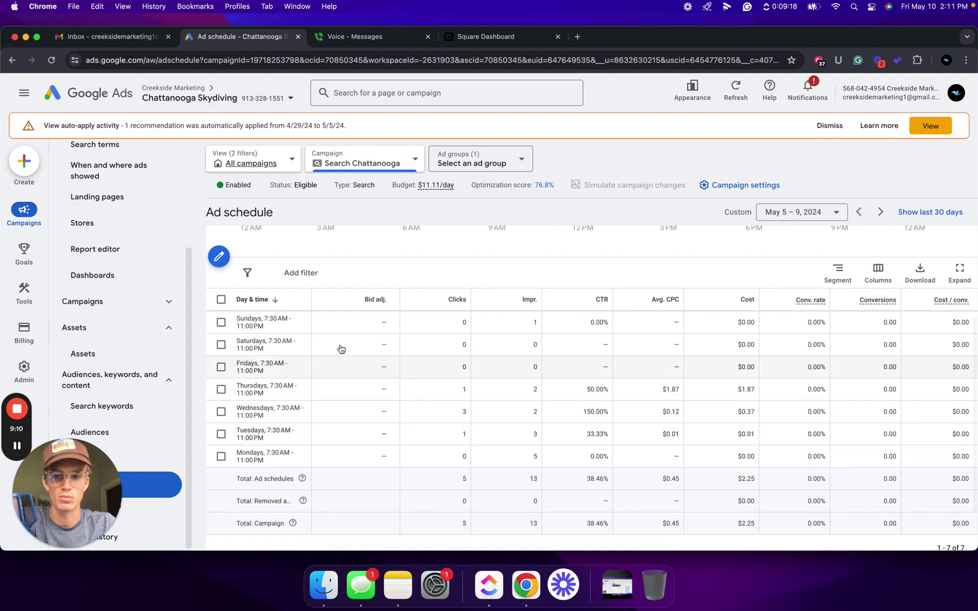
scroll(369, 476, "up", 1)
scroll(369, 477, "up", 5)
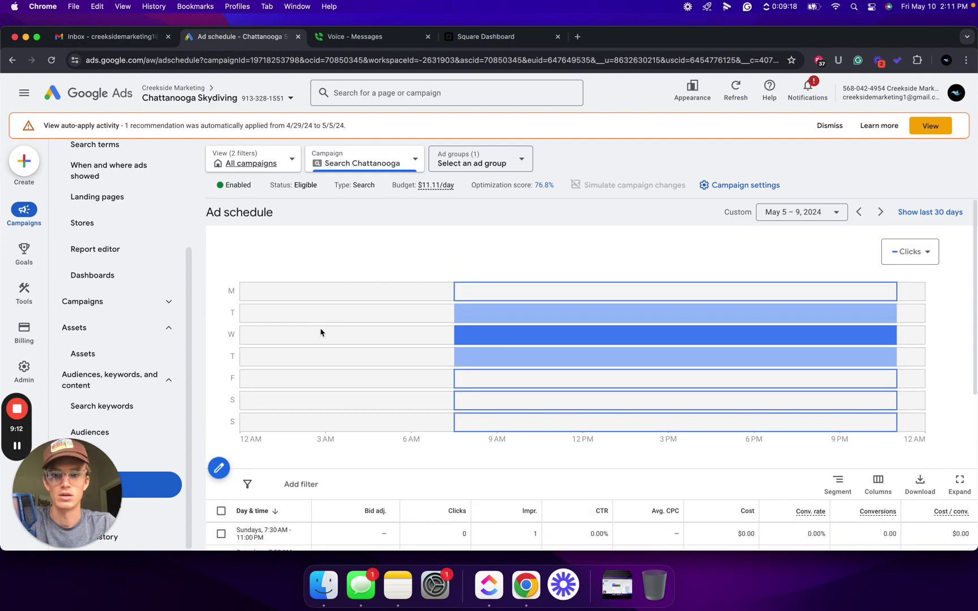
Step: View the ad schedules of the Search 2 and Local - Chattanooga campaigns and check each for restricted days or hours
left_click(361, 163)
left_click(409, 381)
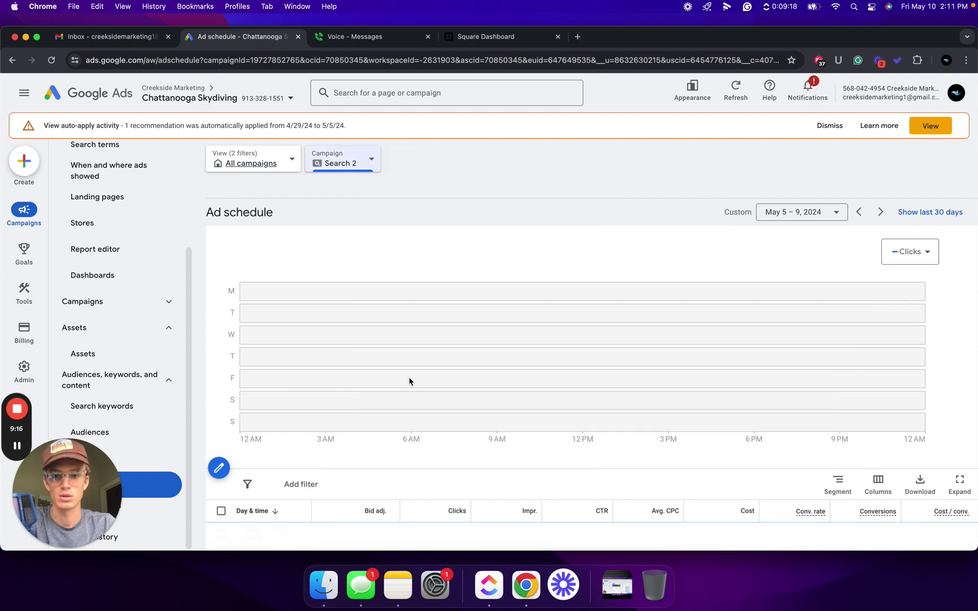
scroll(324, 449, "down", 2)
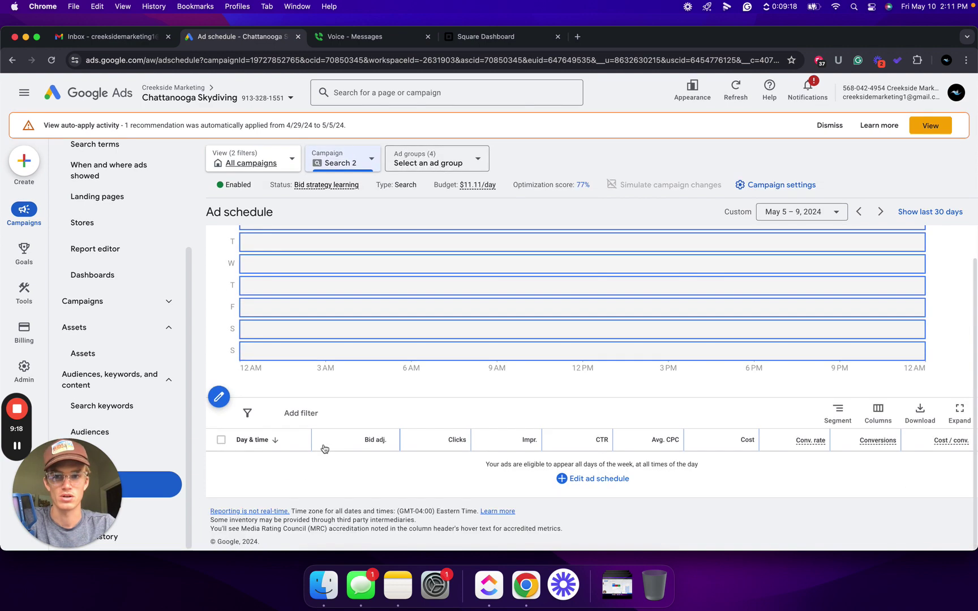
left_click(353, 164)
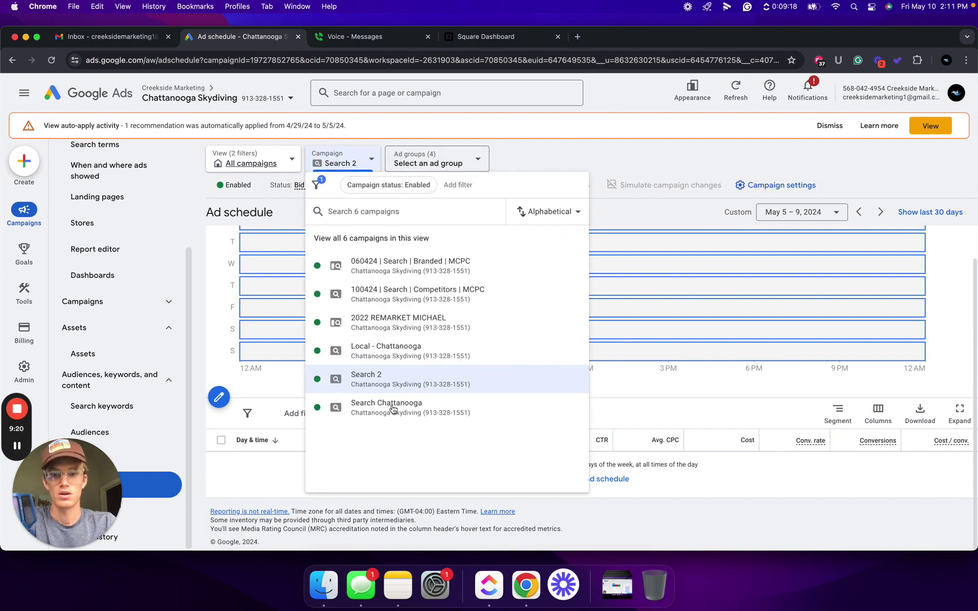
left_click(390, 346)
scroll(358, 452, "down", 2)
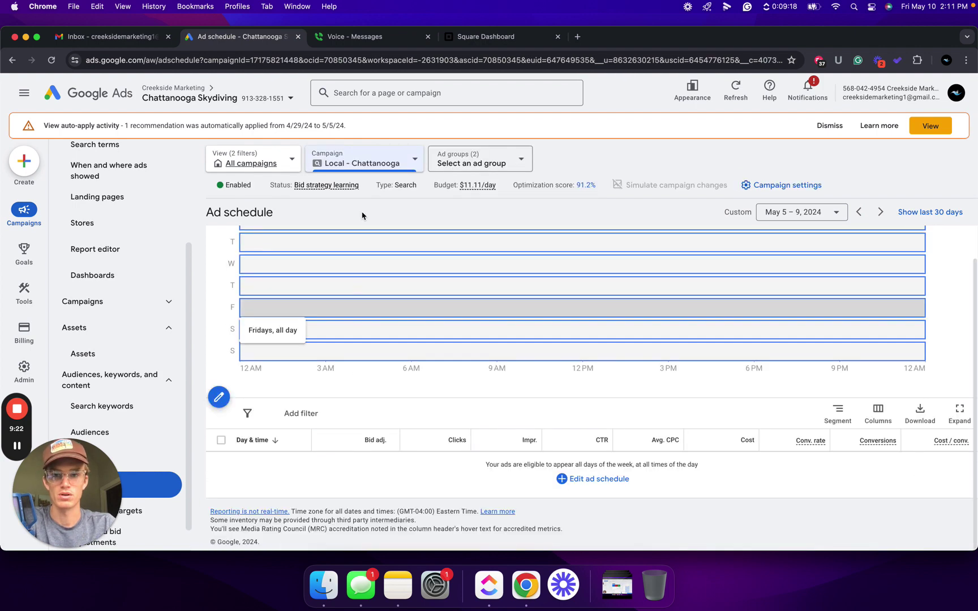
Step: Check the weekly ad schedule hours of the 2022 REMARKET and 100424 | Search | Competitors | MCPC campaigns
left_click(374, 161)
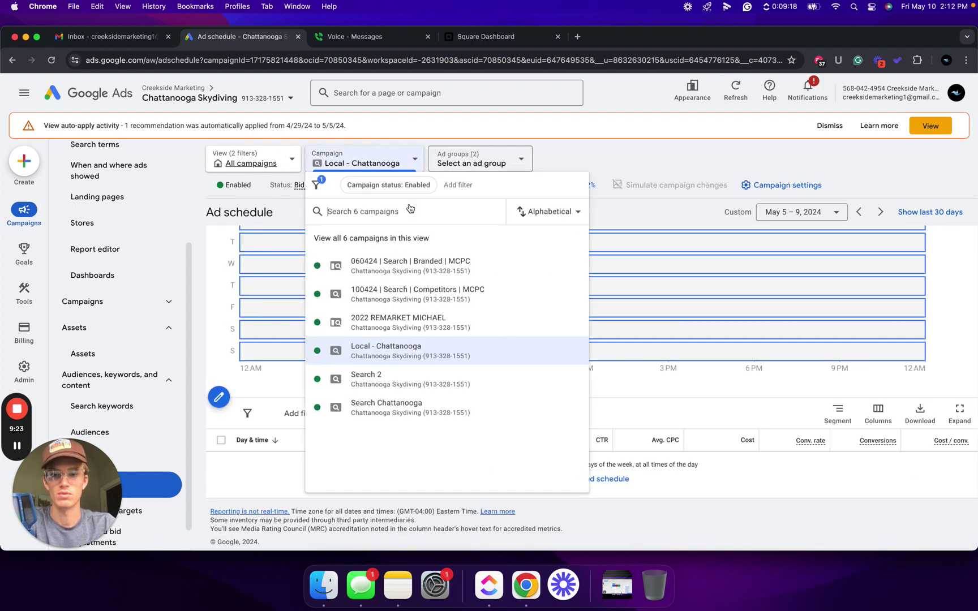
left_click(401, 320)
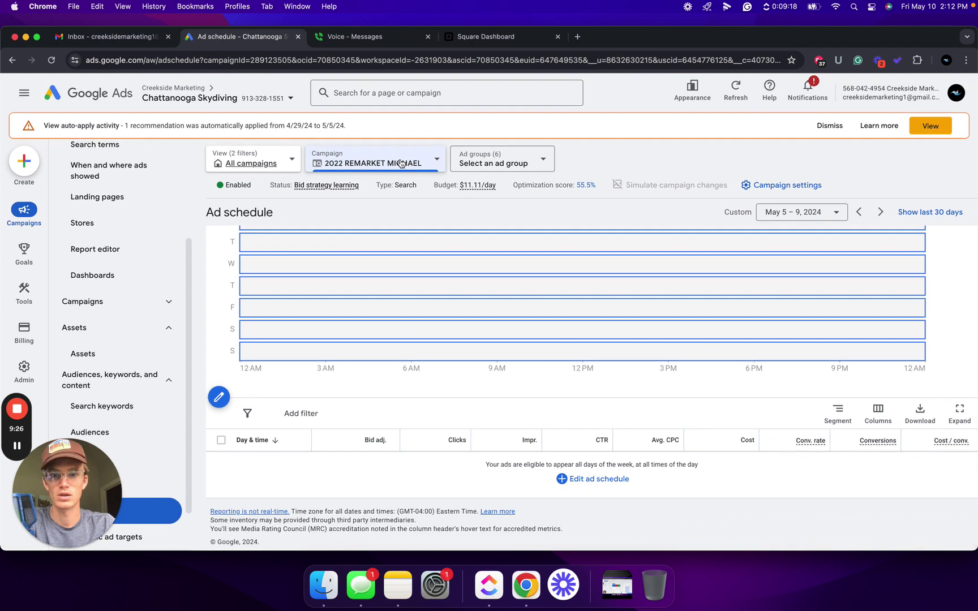
left_click(367, 163)
left_click(418, 293)
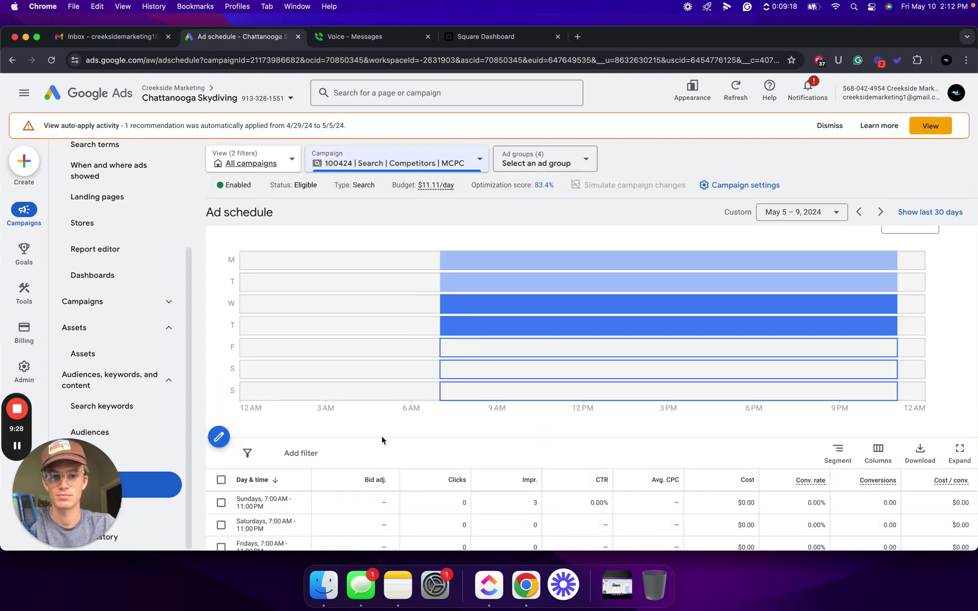
Step: Open the 060424 | Search | Branded | MCPC campaign's ad schedule and examine its weekly hours, daily clicks, costs and totals
left_click(412, 160)
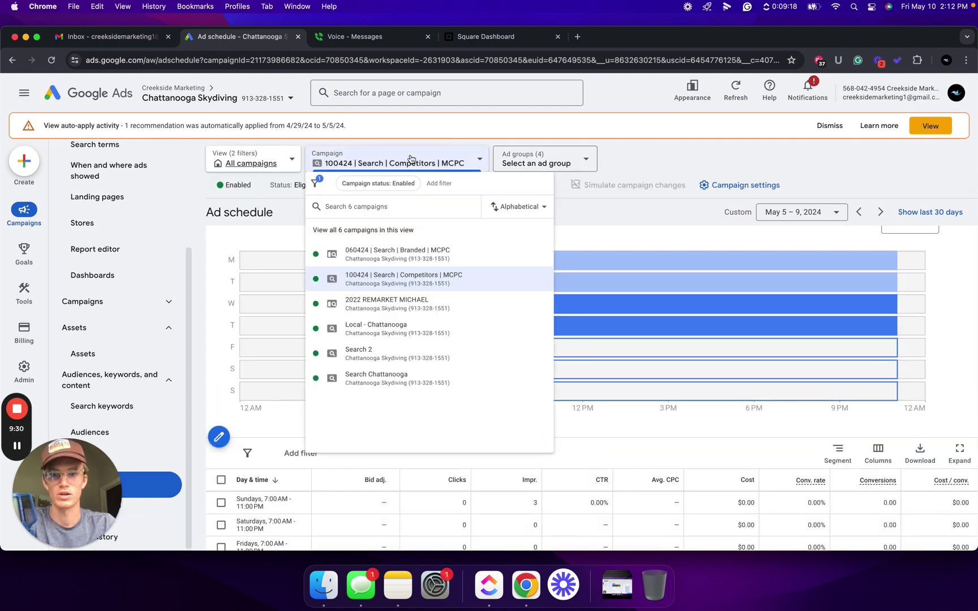
left_click(399, 266)
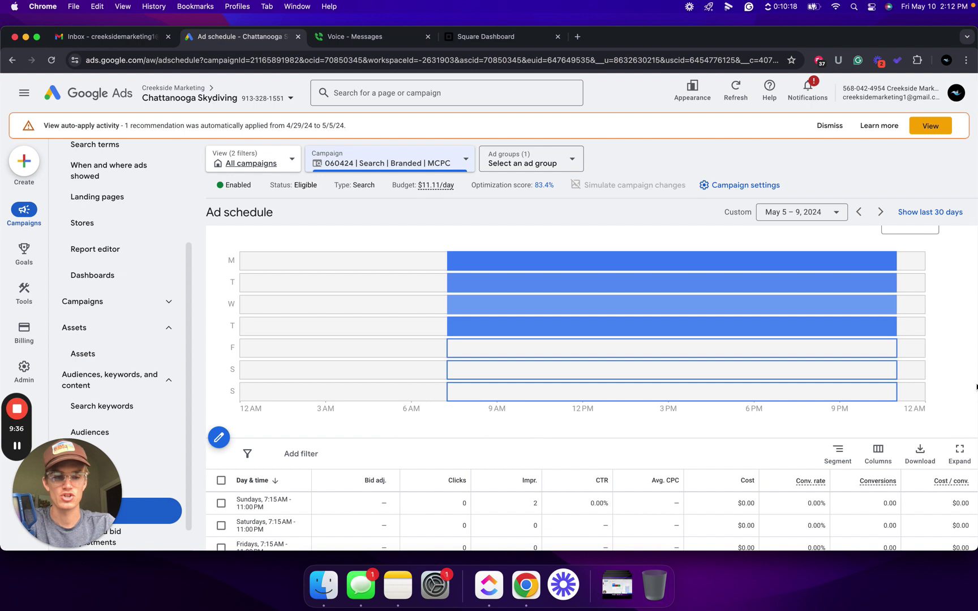
scroll(285, 341, "down", 2)
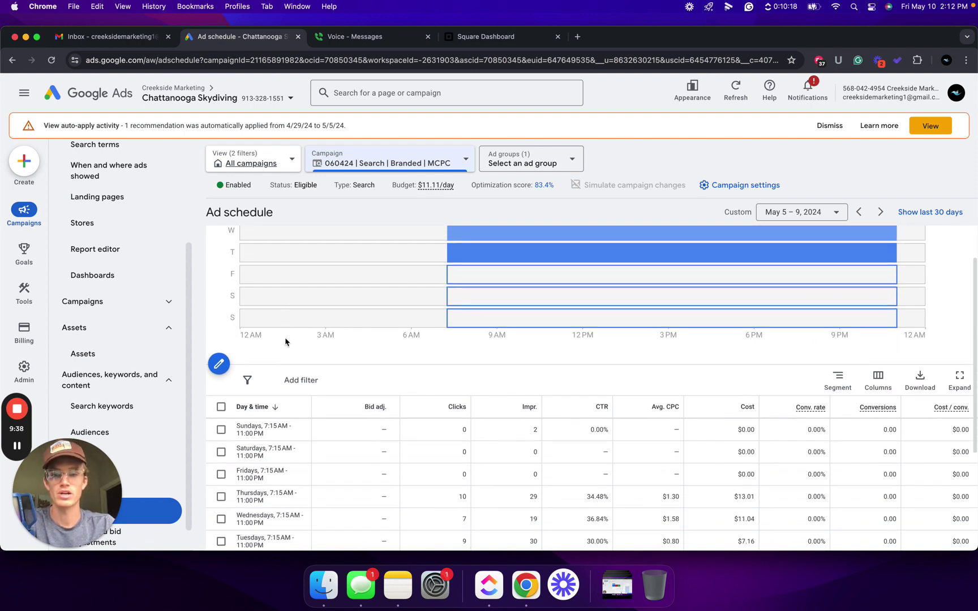
scroll(379, 309, "up", 2)
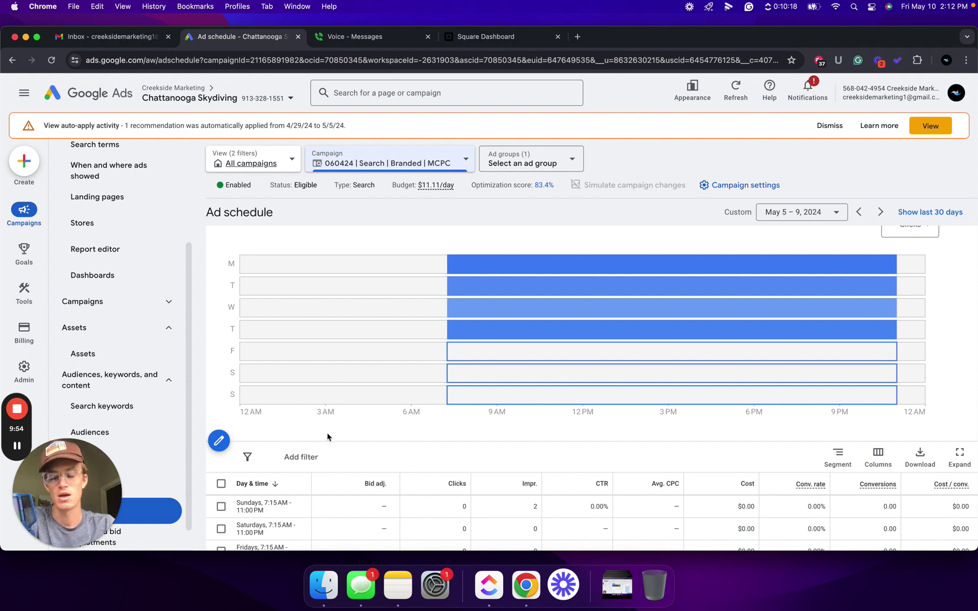
scroll(328, 437, "down", 1)
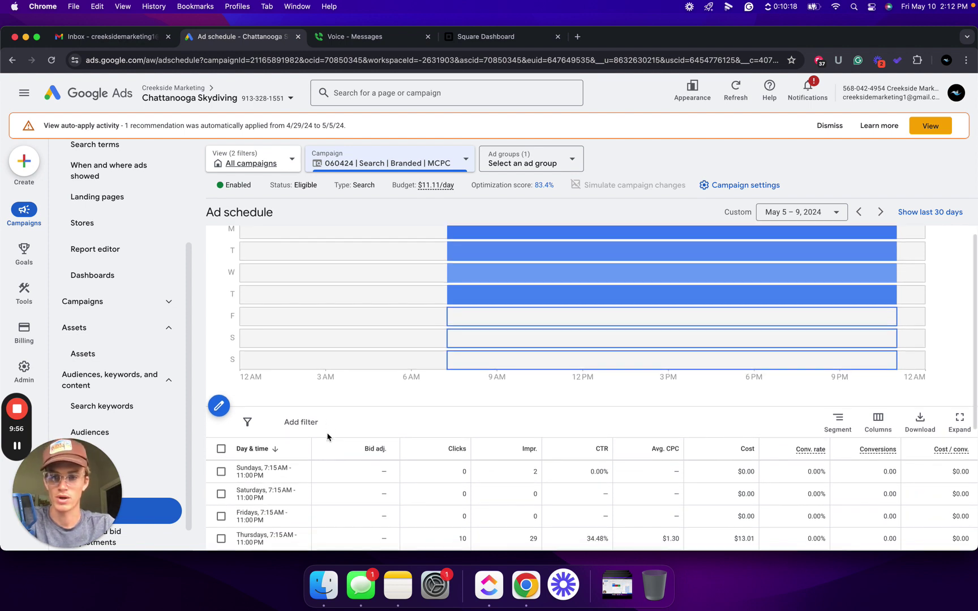
scroll(365, 389, "down", 5)
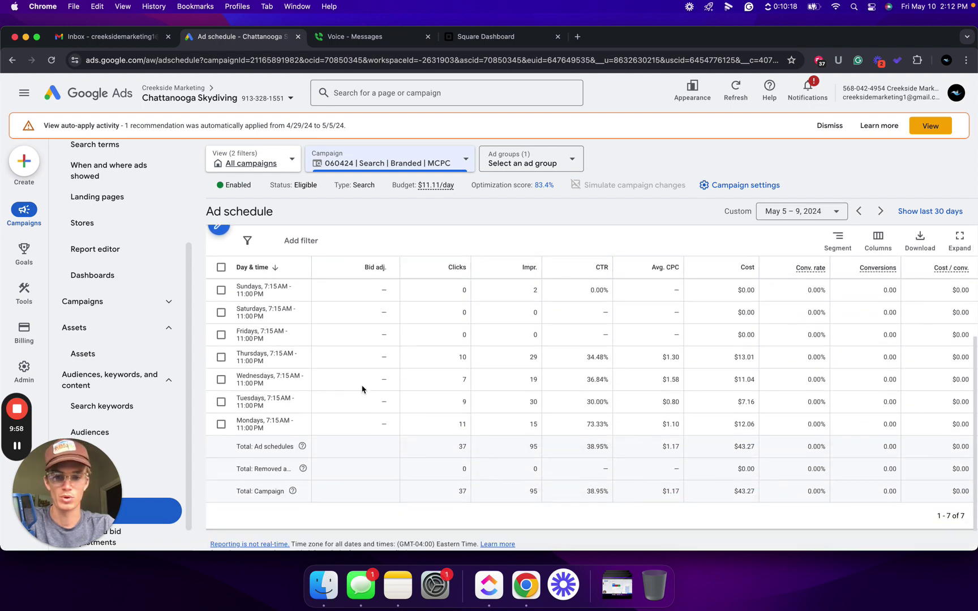
scroll(362, 389, "up", 3)
scroll(363, 389, "up", 3)
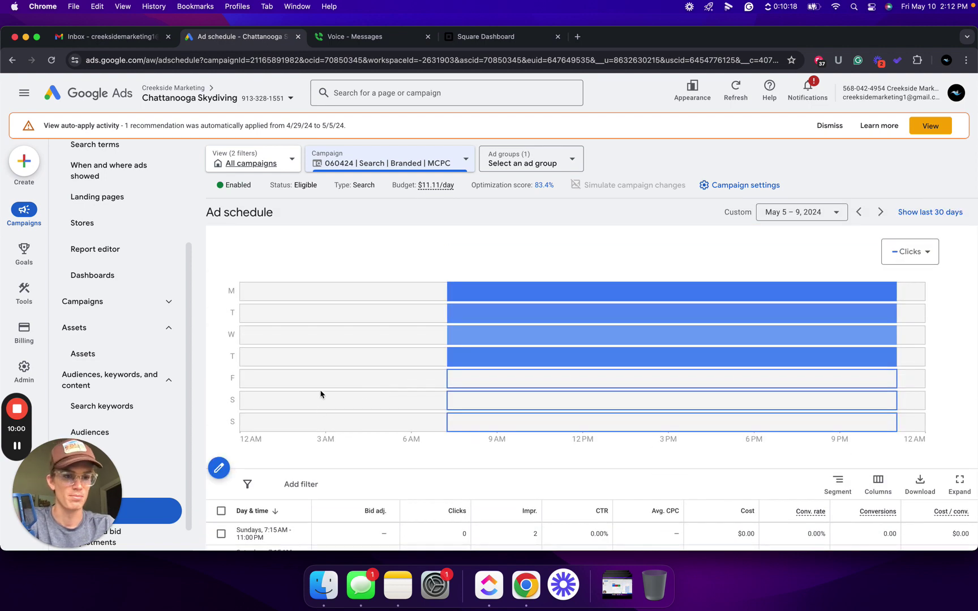
scroll(319, 396, "down", 2)
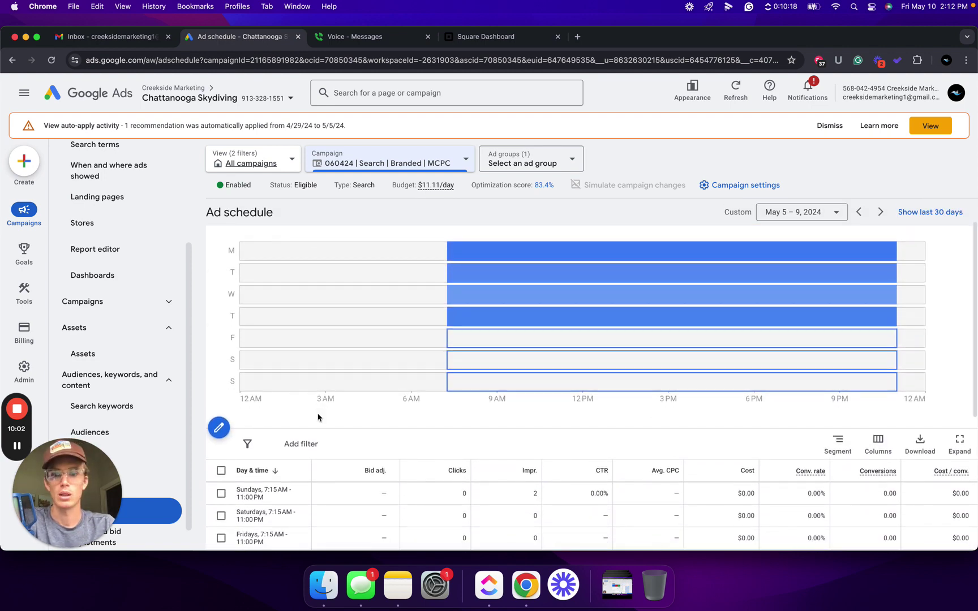
Step: Open the Branded campaign's Locations report and examine its targeted radius and performance figures
left_click_drag(102, 491, 254, 489)
left_click(102, 461)
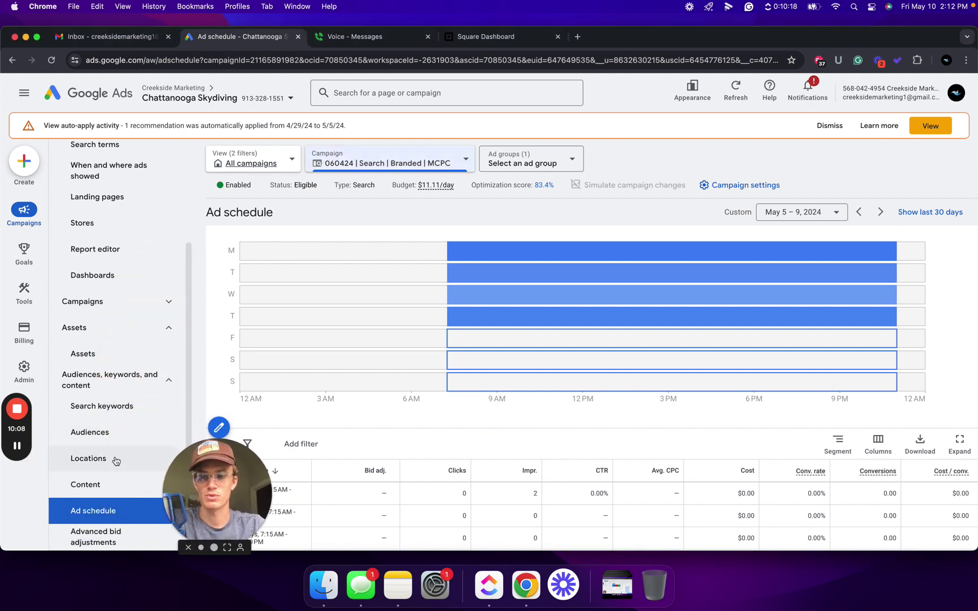
left_click(115, 461)
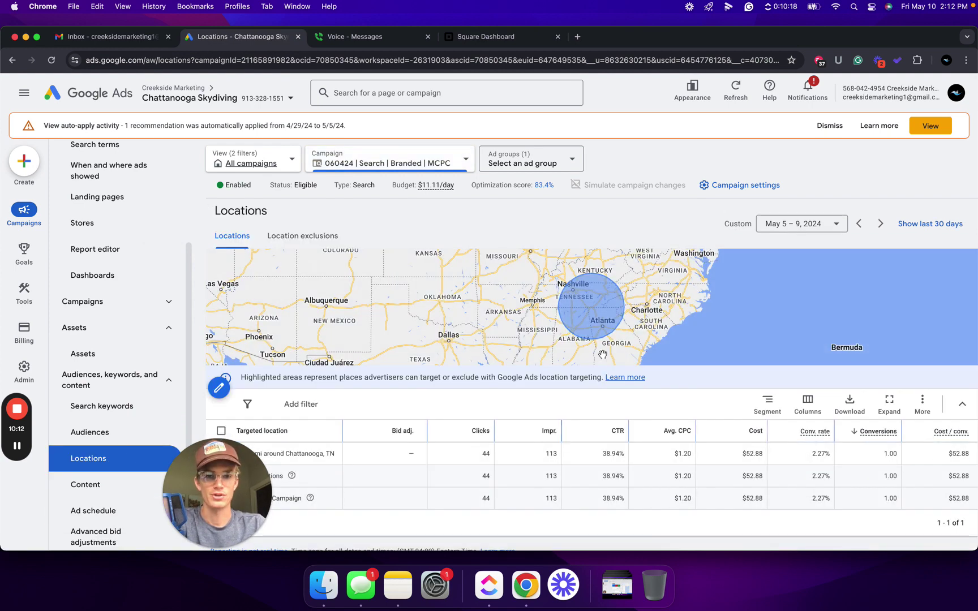
left_click_drag(220, 500, 109, 500)
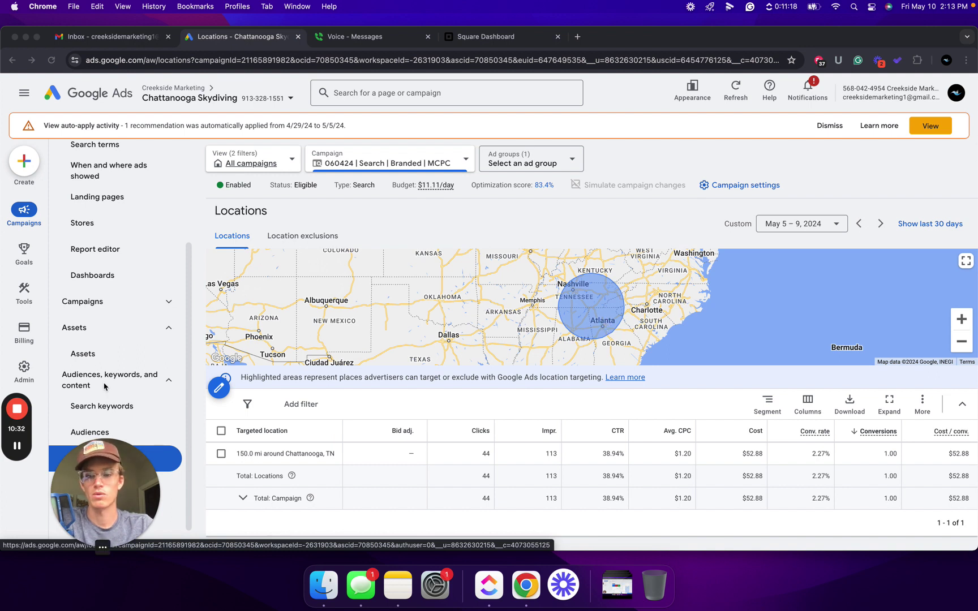
Step: Go to the Report editor for all campaigns and open the frequently used location report
scroll(95, 340, "up", 3)
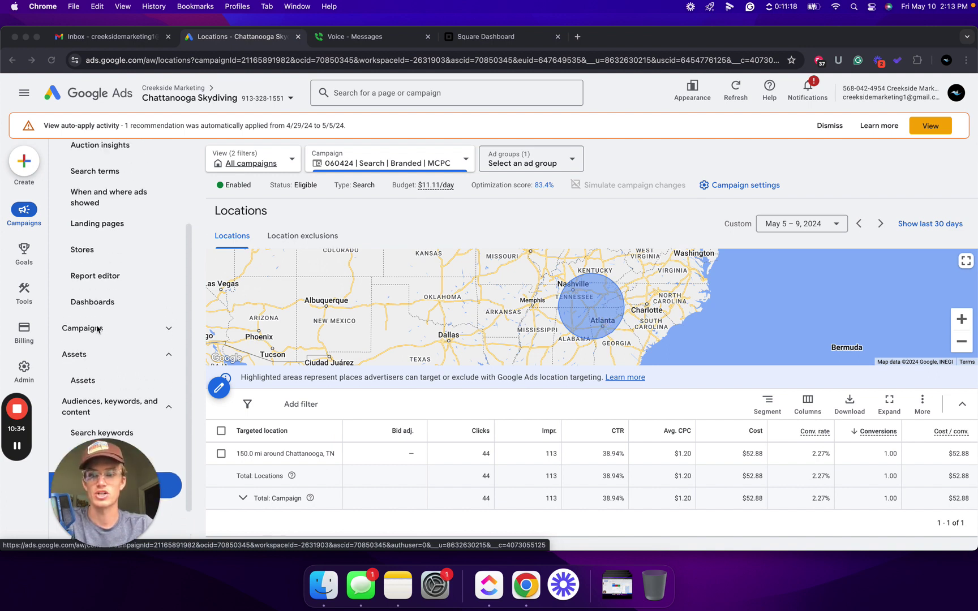
left_click(114, 300)
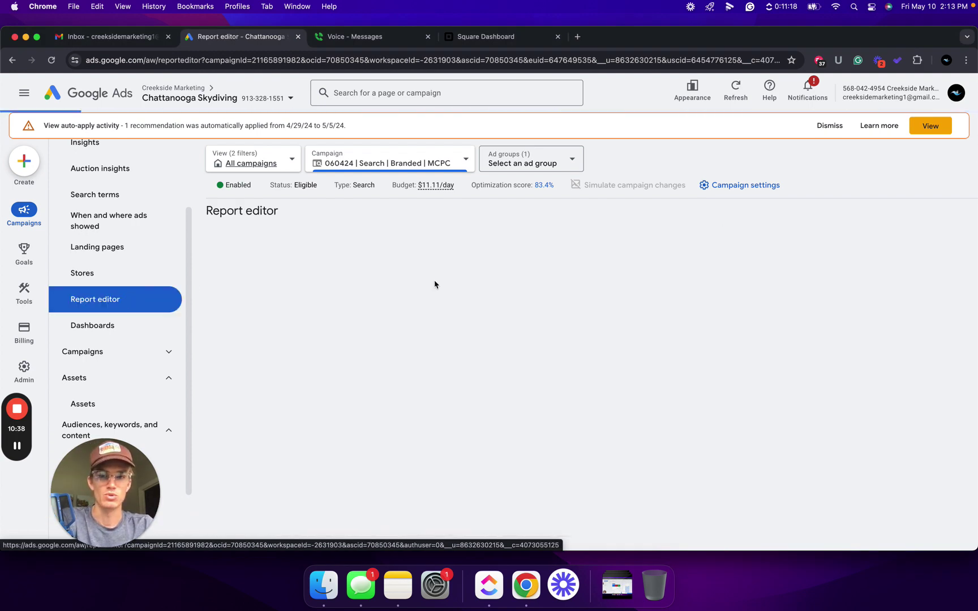
left_click(270, 163)
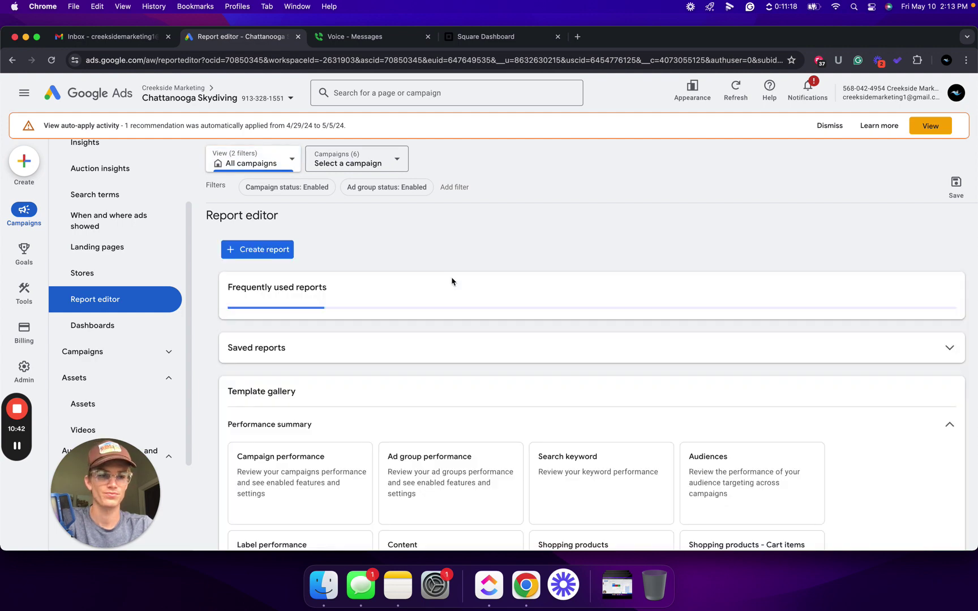
left_click(333, 320)
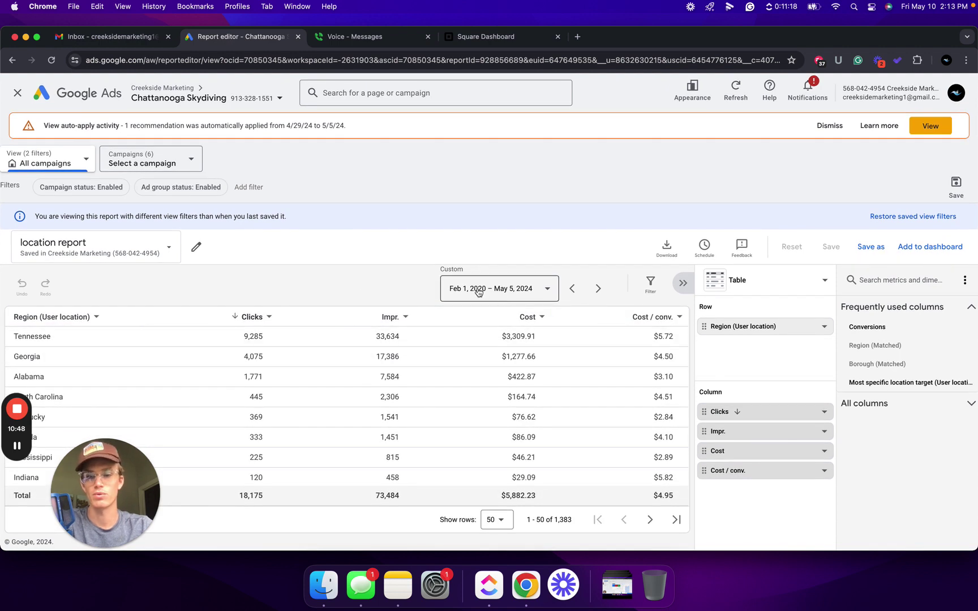
Step: Examine clicks, impressions, cost and cost per conversion by user region in the location report
scroll(286, 409, "down", 2)
scroll(286, 408, "down", 3)
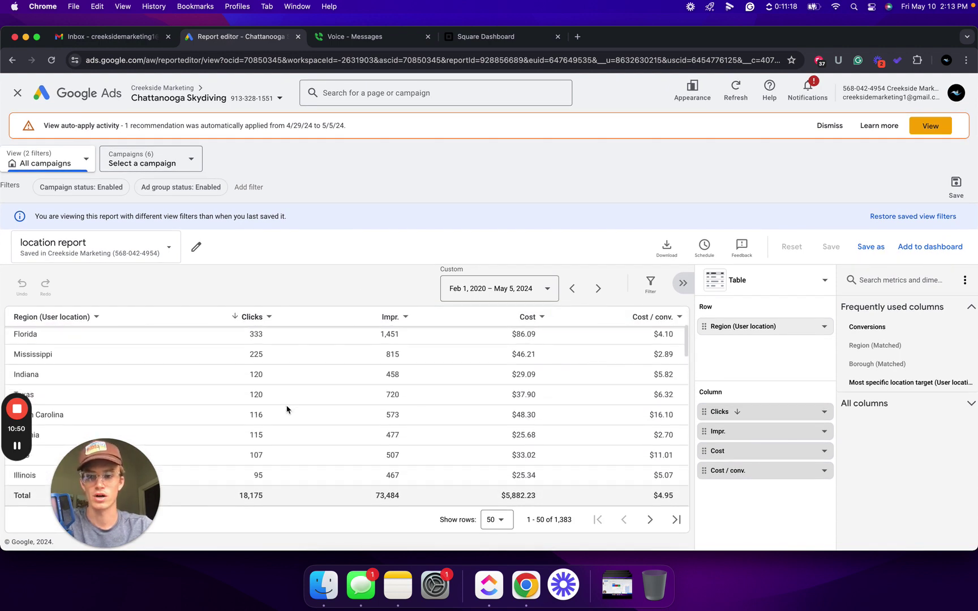
scroll(191, 390, "down", 2)
scroll(191, 389, "down", 2)
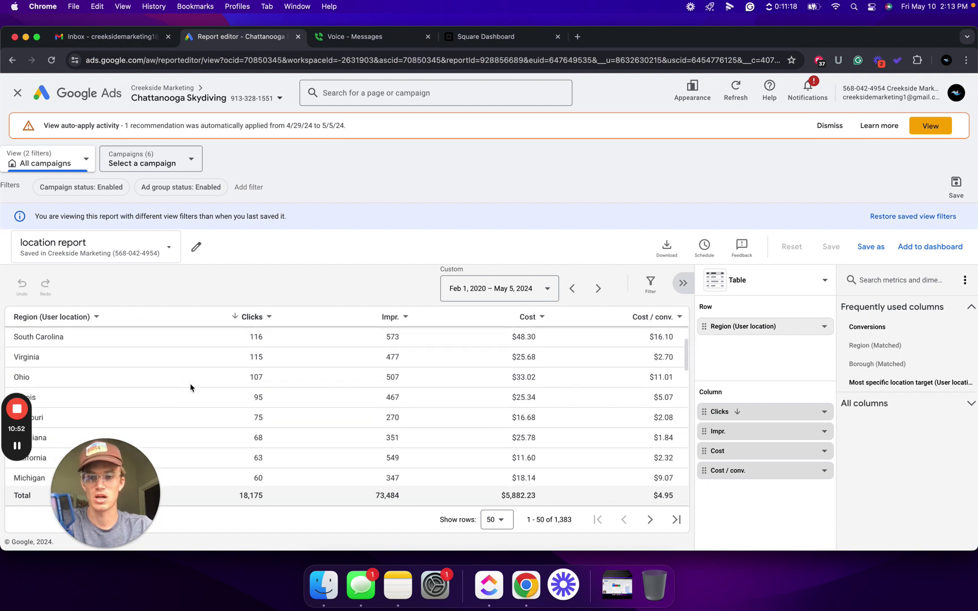
scroll(251, 389, "up", 5)
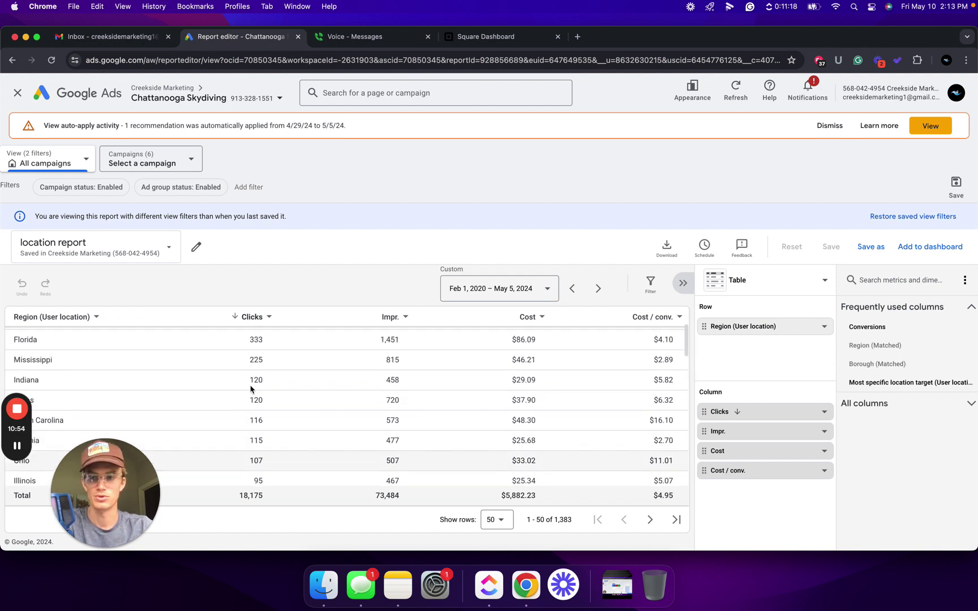
scroll(232, 447, "down", 1)
scroll(231, 452, "down", 2)
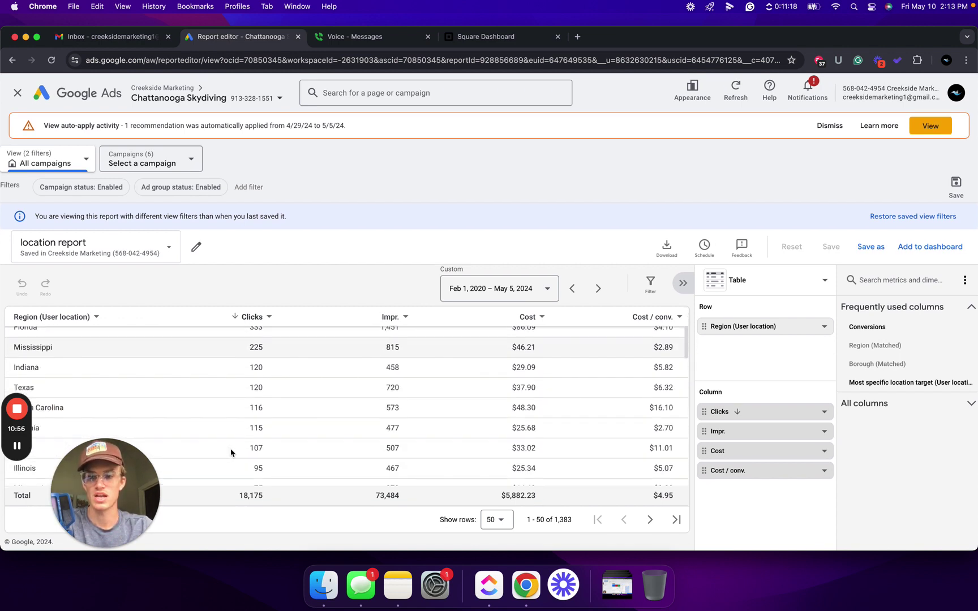
scroll(277, 410, "up", 3)
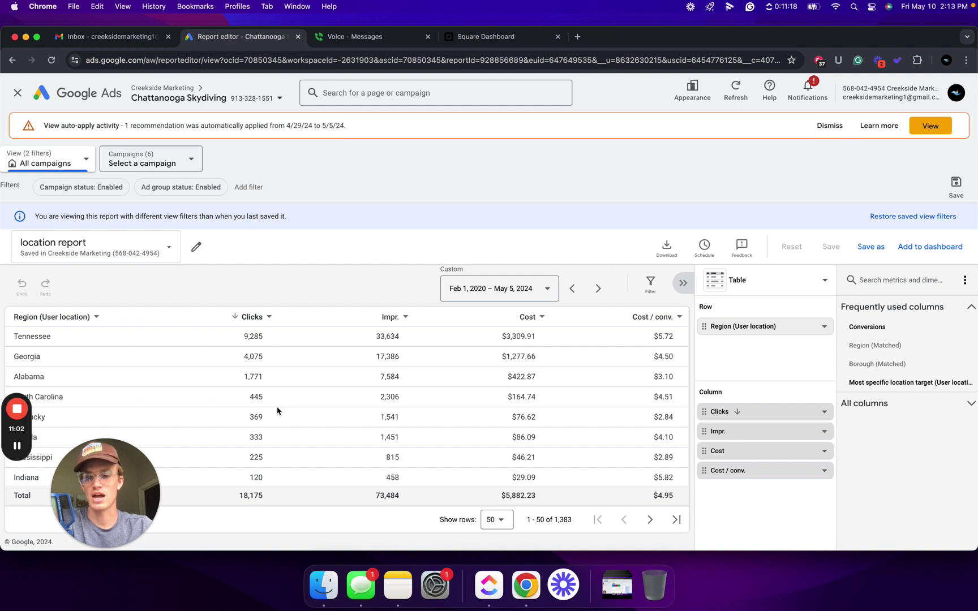
scroll(245, 376, "down", 2)
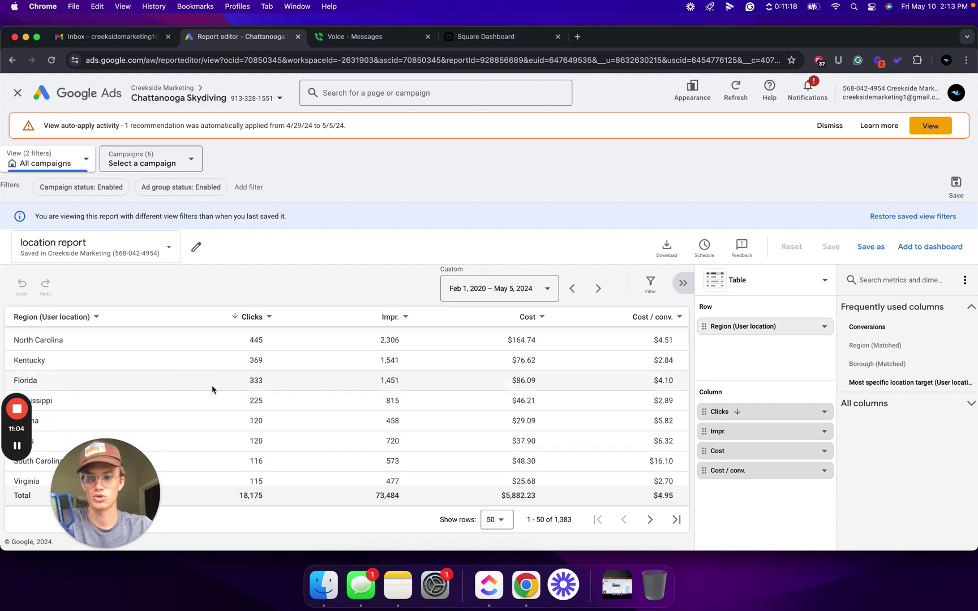
scroll(270, 429, "up", 2)
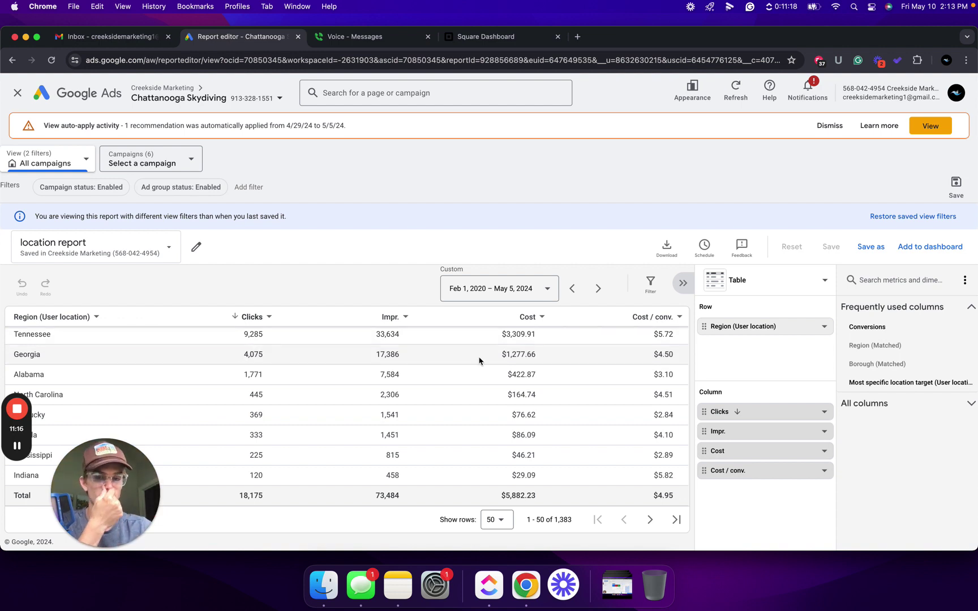
Step: Set the location report's date range to the last 30 days and review clicks and costs by region
left_click(528, 292)
scroll(649, 441, "down", 3)
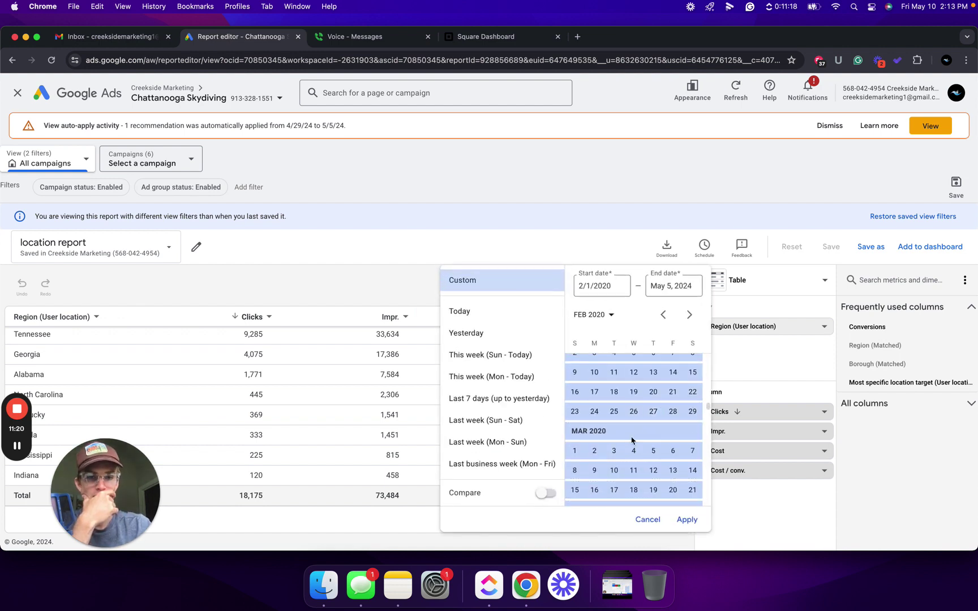
scroll(483, 469, "down", 3)
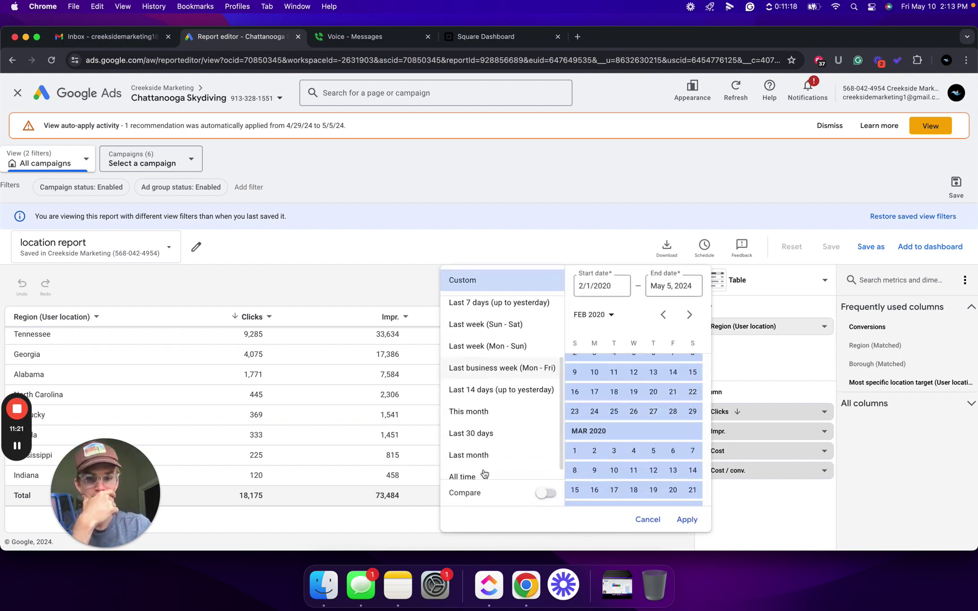
left_click(480, 425)
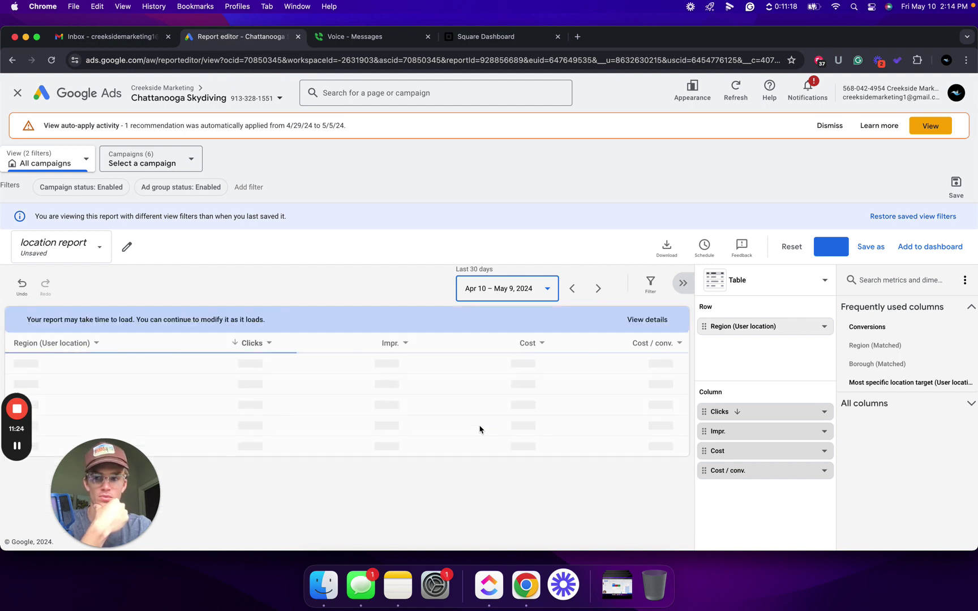
scroll(257, 399, "down", 3)
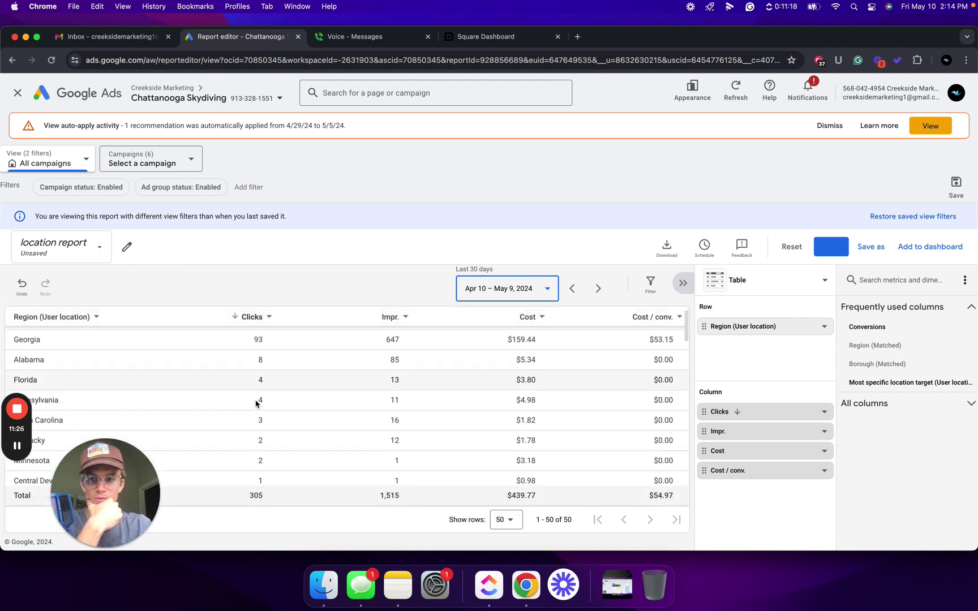
scroll(257, 403, "up", 3)
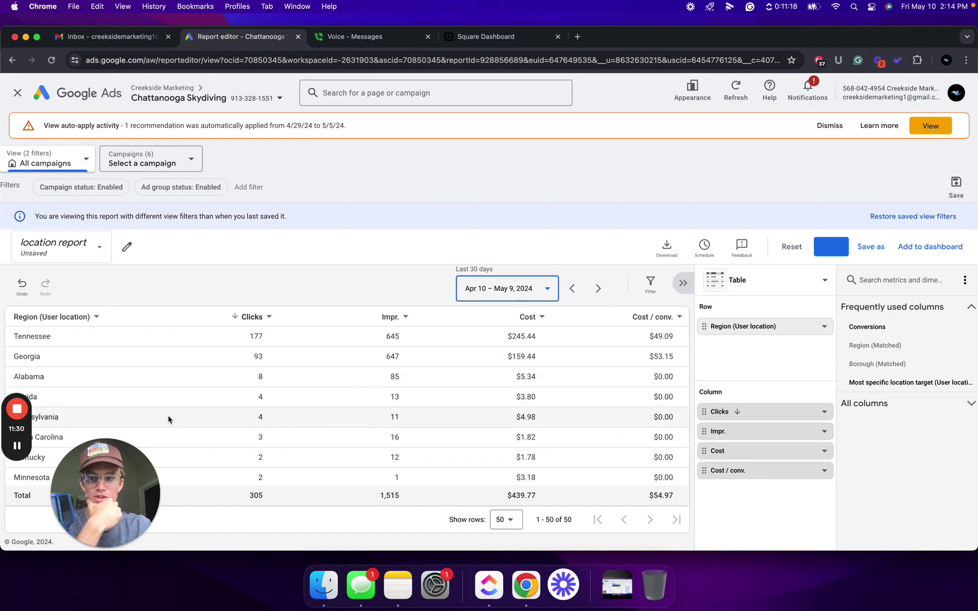
scroll(170, 407, "down", 2)
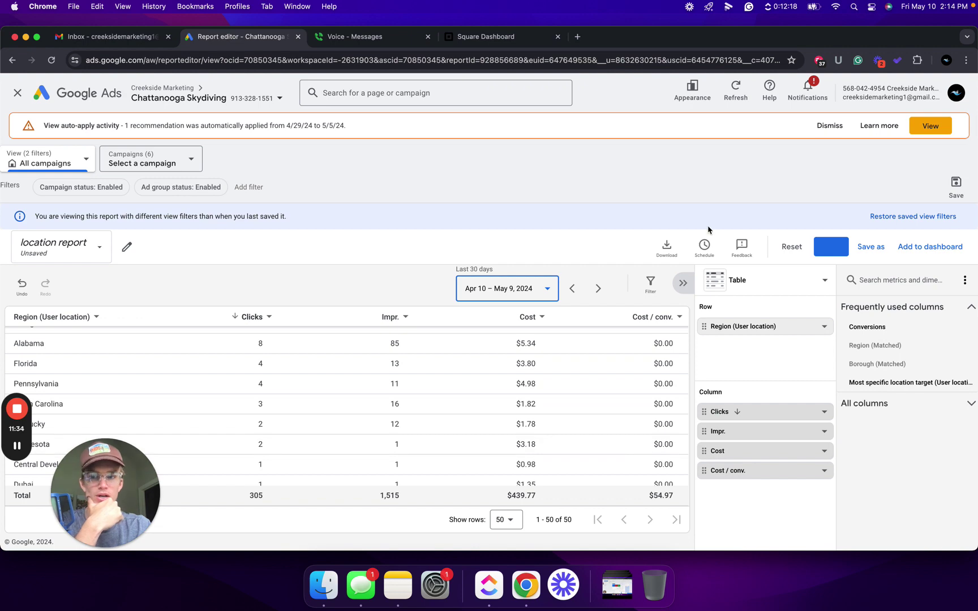
Step: Save the changes to the location report and close it to return to the Report editor overview
left_click(19, 93)
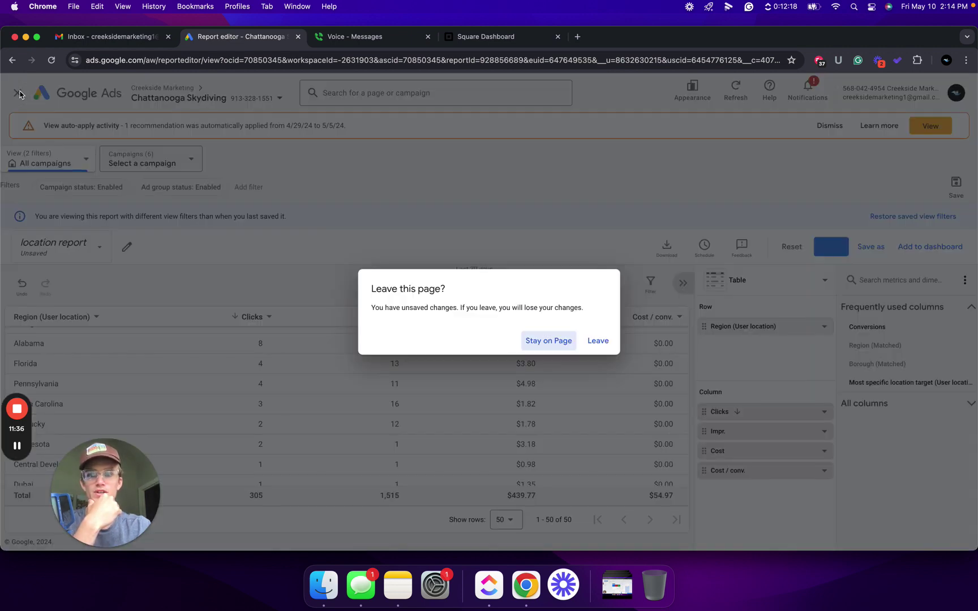
left_click(548, 342)
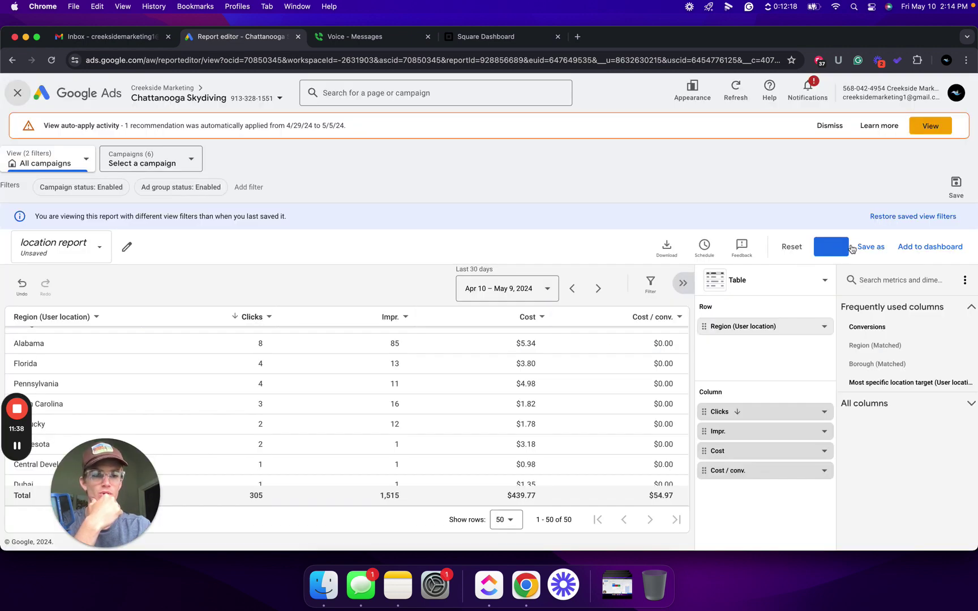
left_click(830, 247)
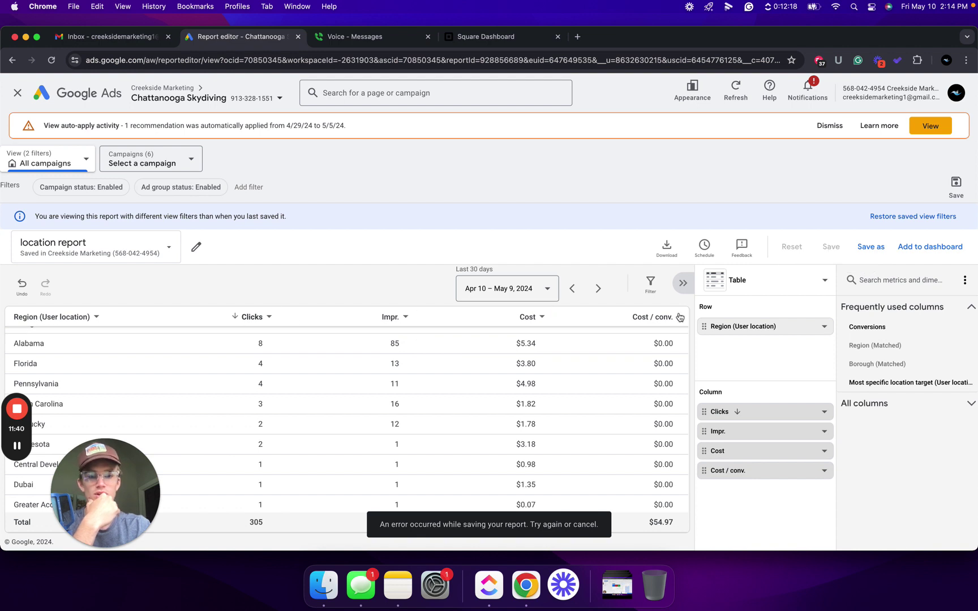
scroll(322, 412, "up", 2)
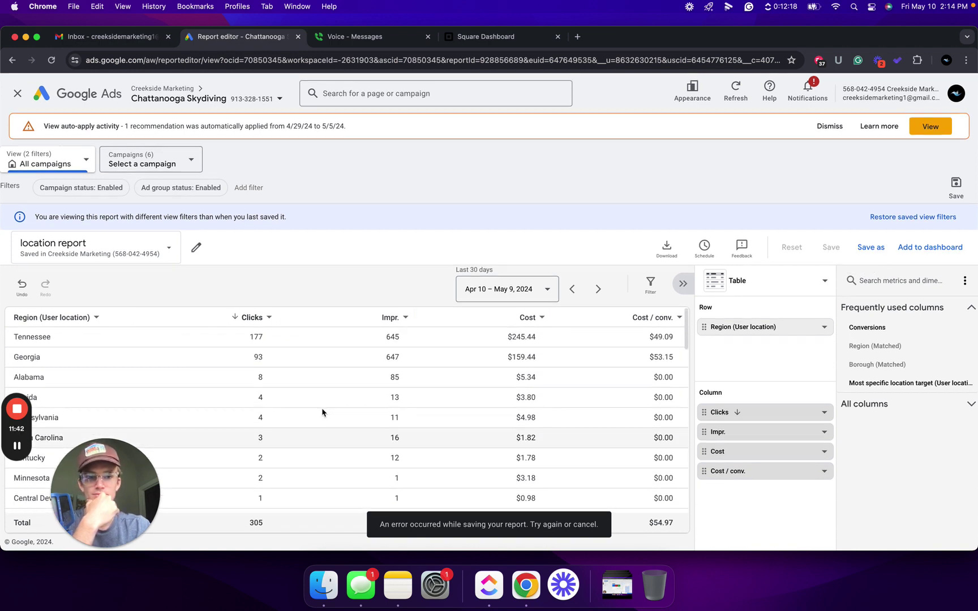
left_click(18, 98)
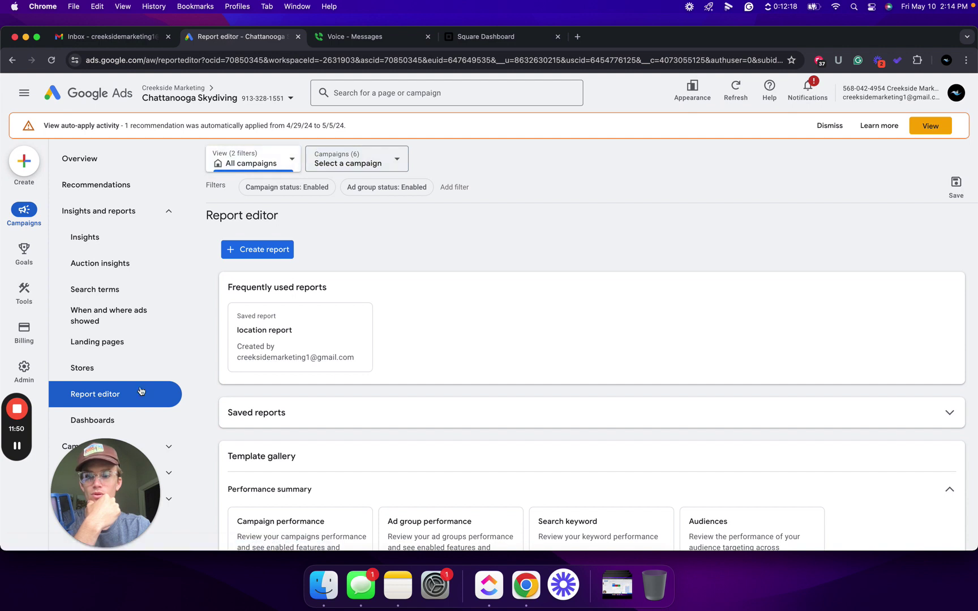
Step: Go to the Campaigns list and check the location targeting options in the Branded search campaign's settings
left_click(169, 448)
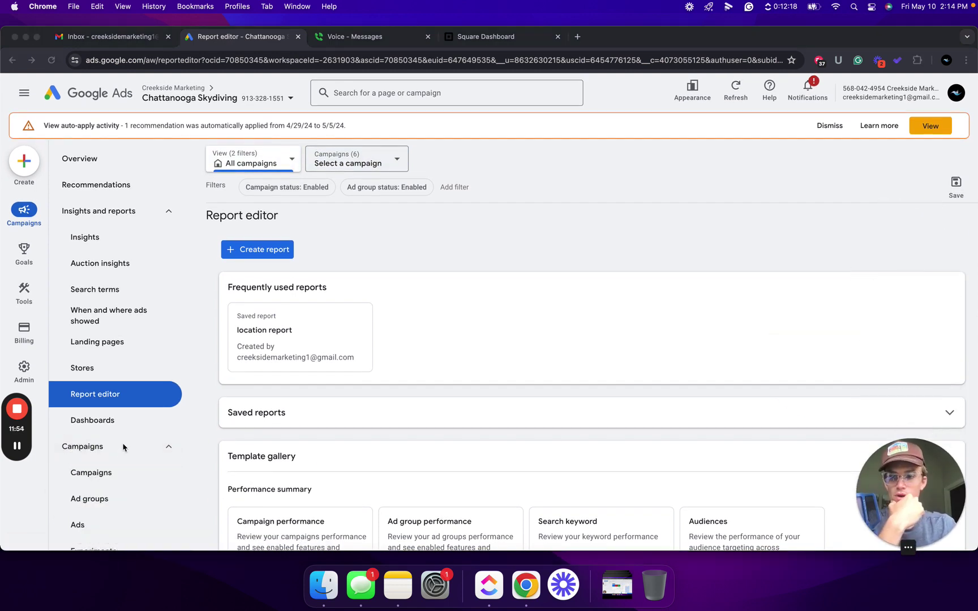
left_click(113, 477)
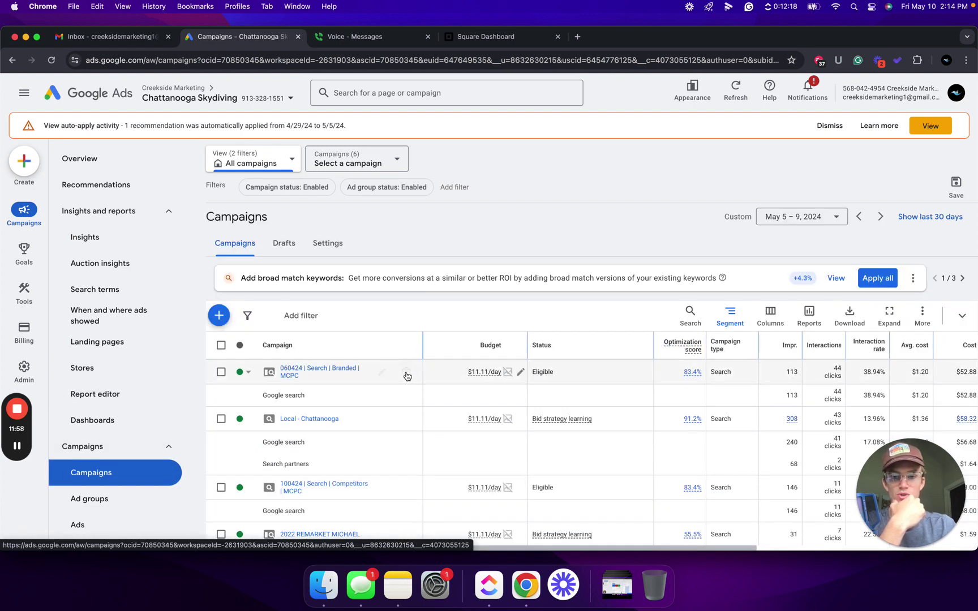
left_click(406, 375)
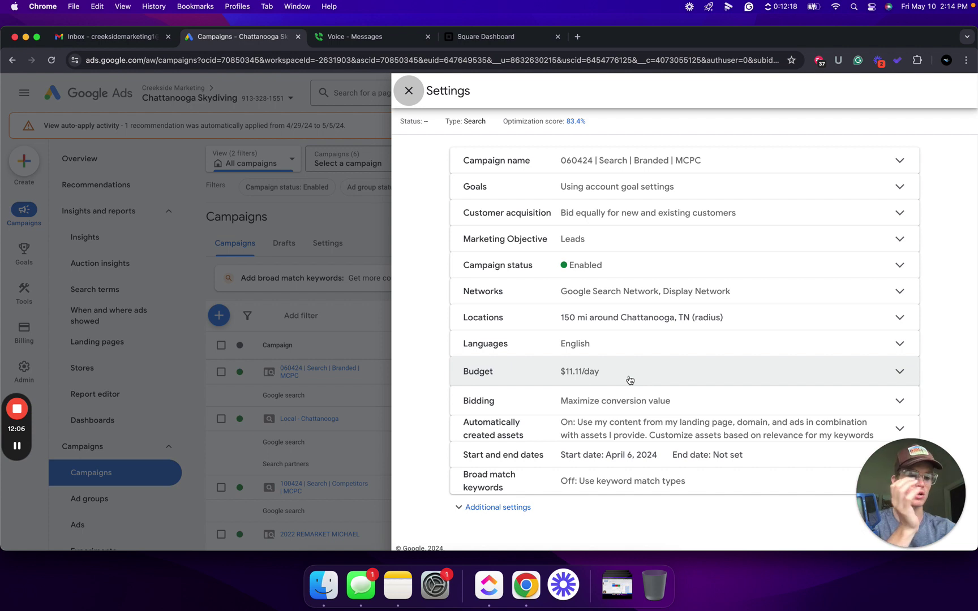
left_click(855, 320)
left_click(576, 479)
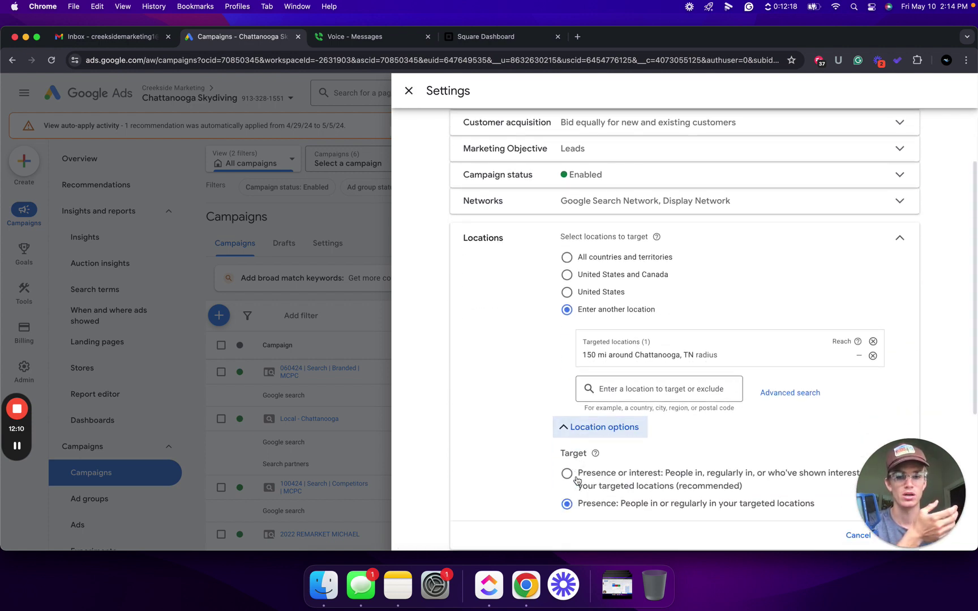
left_click(409, 90)
Step: Set the Local - Chattanooga campaign's location target option to Presence: People in or regularly in your targeted locations, save it and close the settings
mouse_move(349, 421)
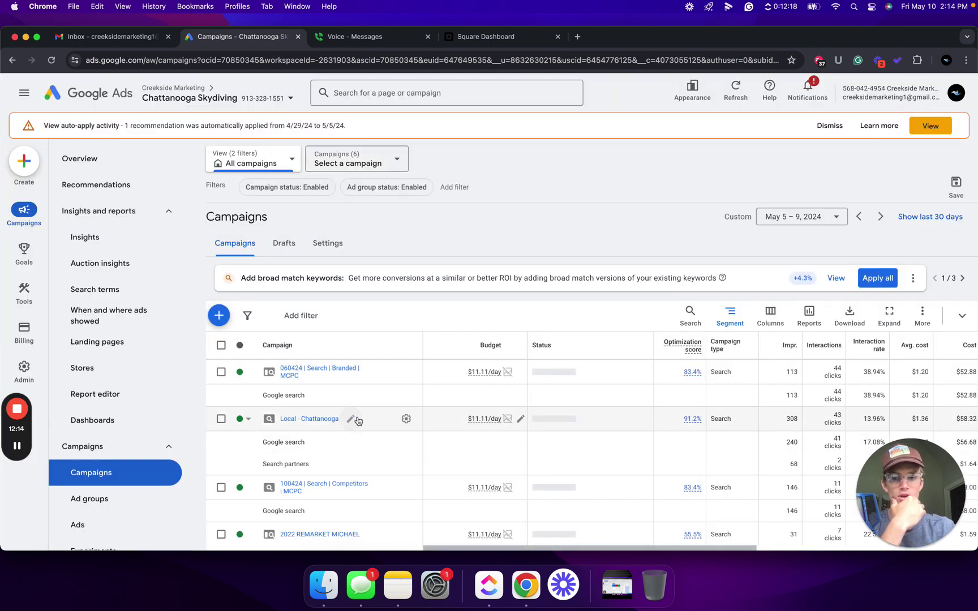
left_click(406, 420)
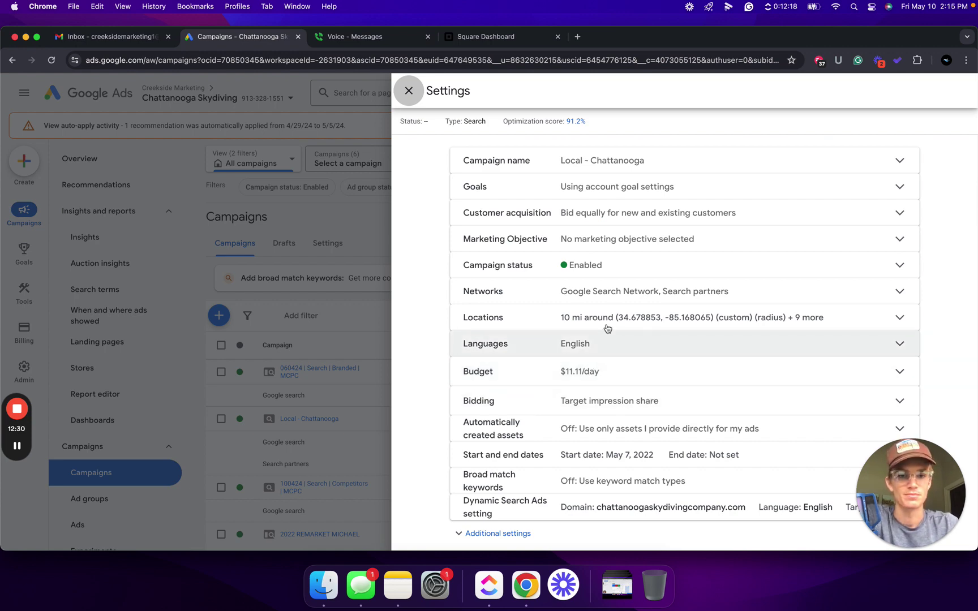
left_click(627, 327)
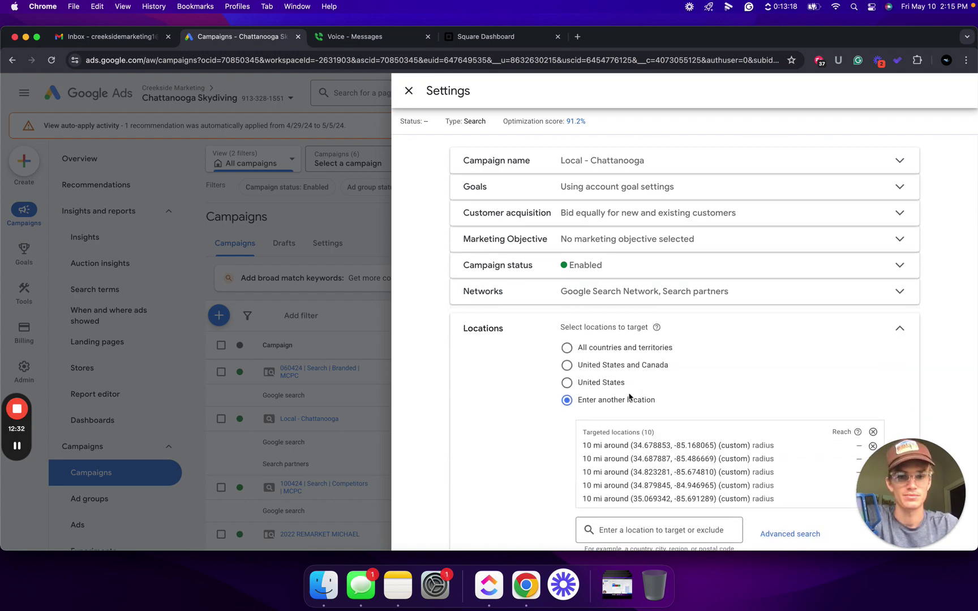
scroll(611, 396, "down", 3)
left_click(597, 425)
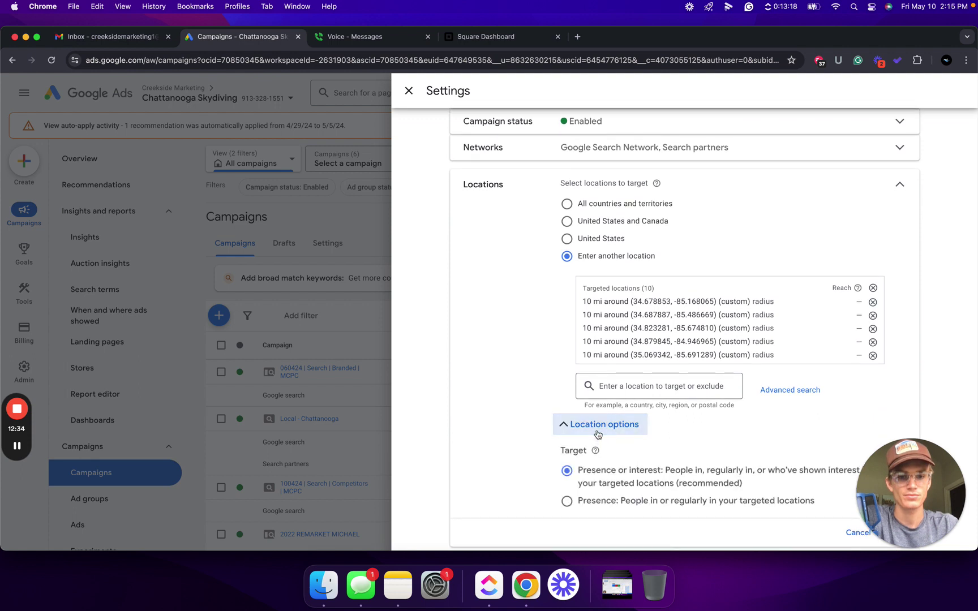
left_click(567, 502)
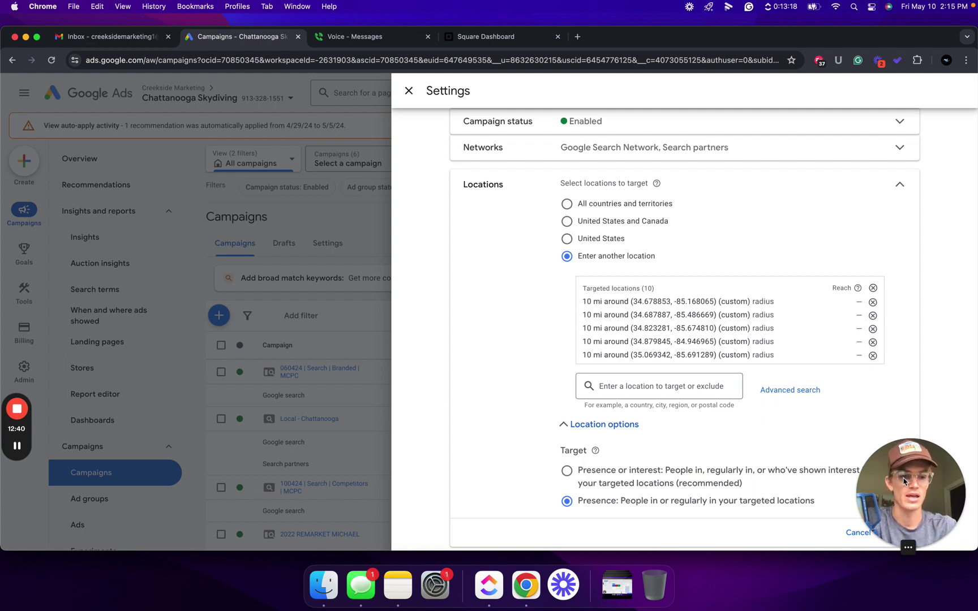
left_click_drag(904, 481, 904, 399)
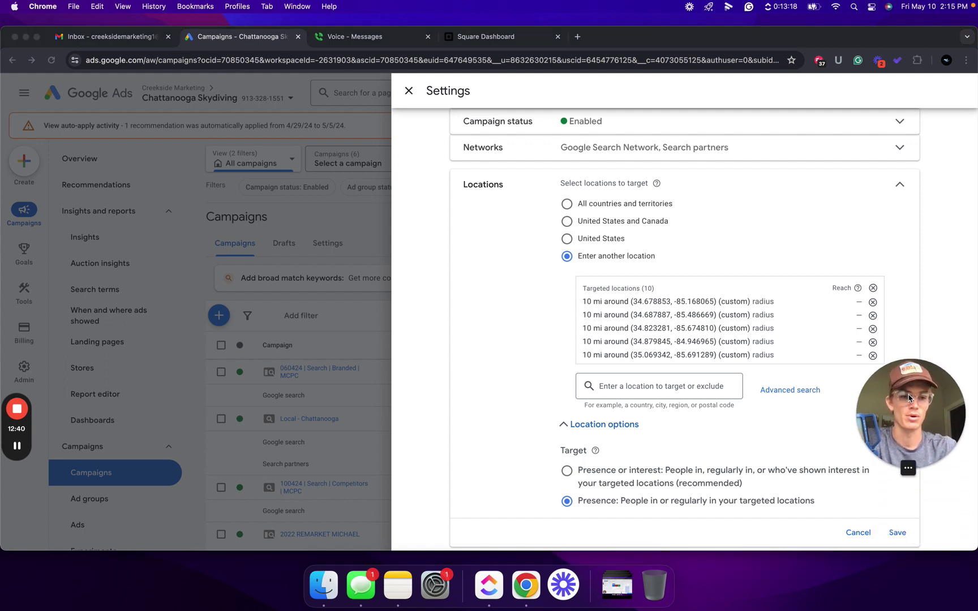
left_click(898, 536)
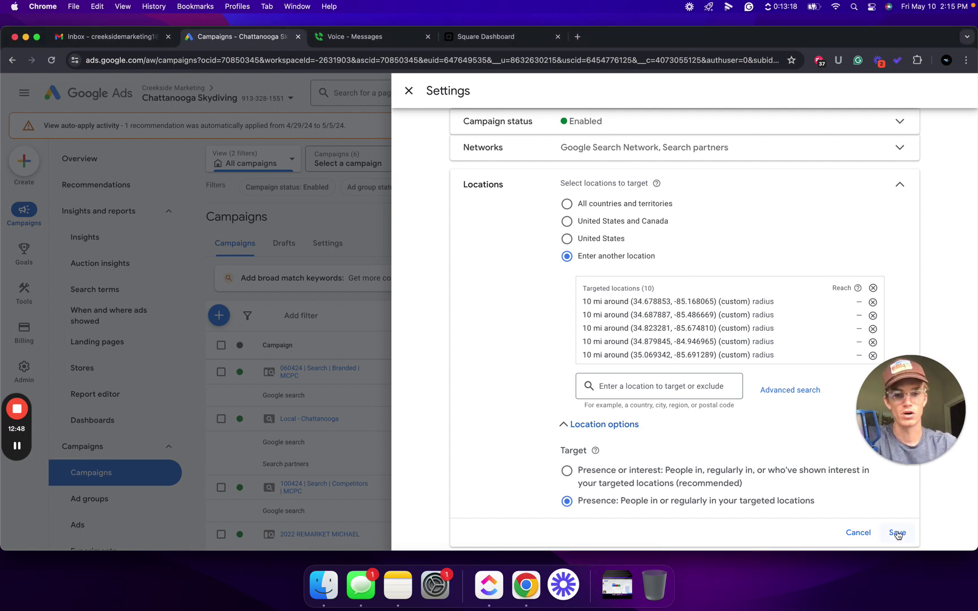
left_click(896, 535)
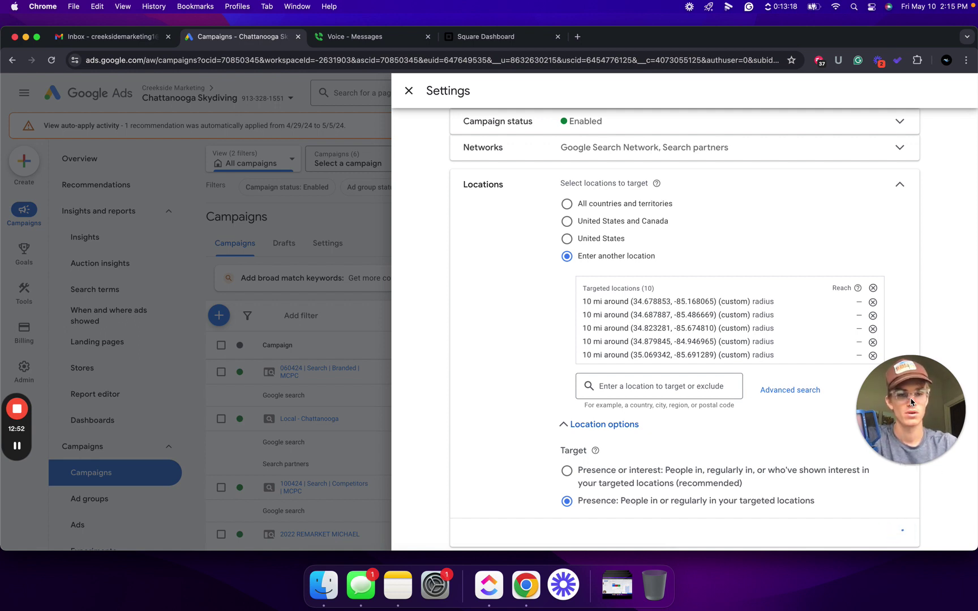
left_click_drag(911, 402, 925, 434)
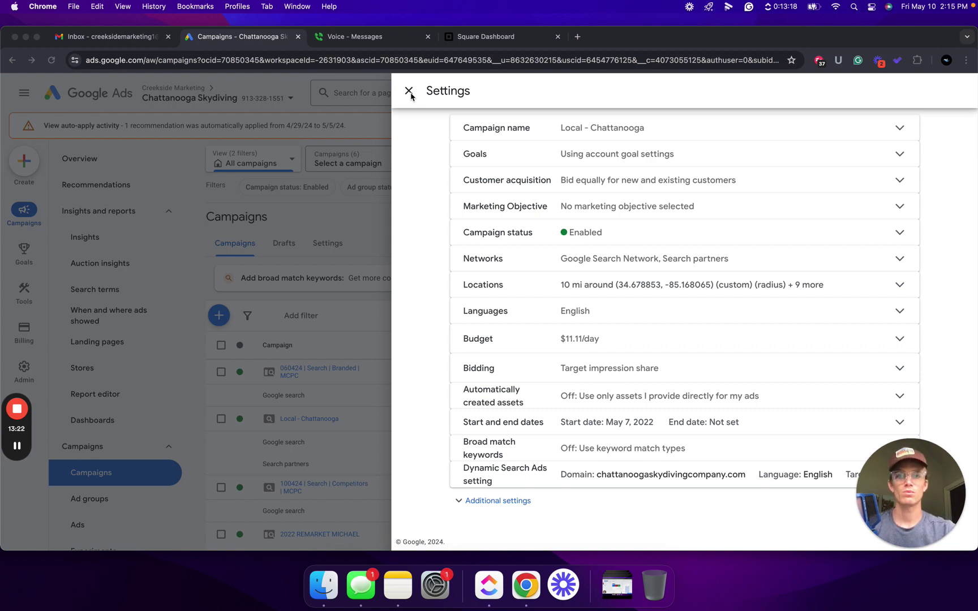
left_click(410, 92)
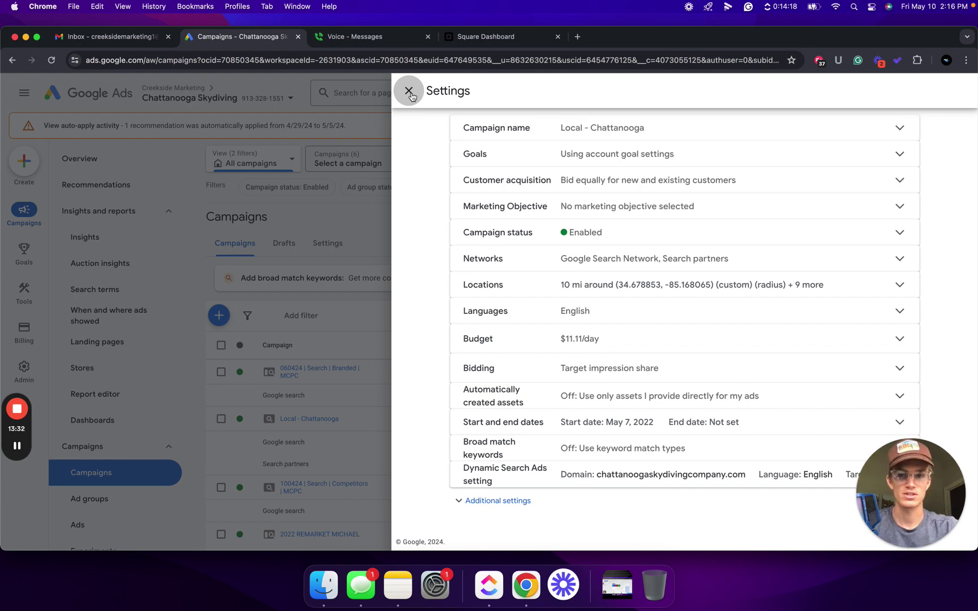
left_click(409, 92)
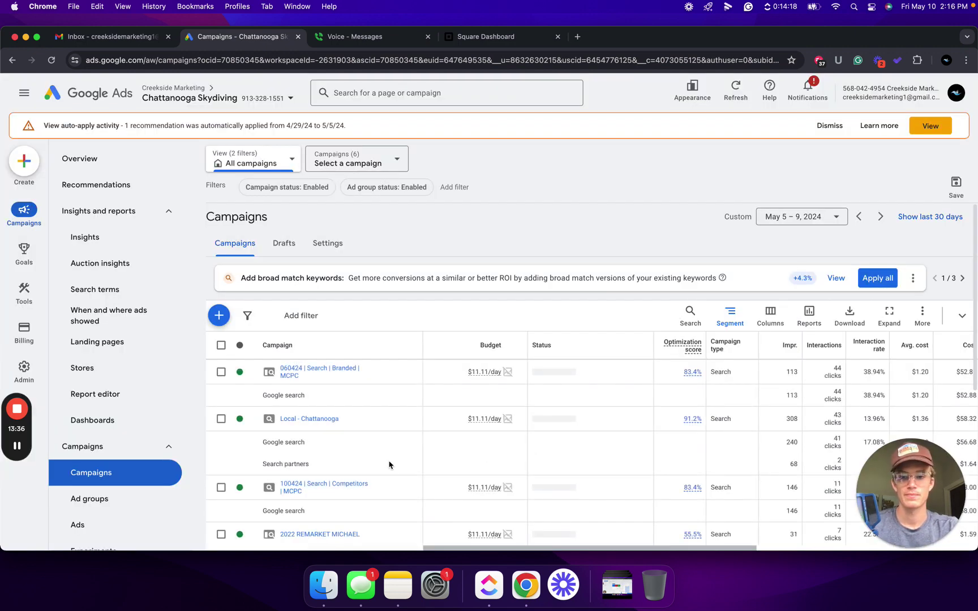
Step: Check the location targeting options in the Competitors search campaign's settings and close them
scroll(414, 468, "down", 6)
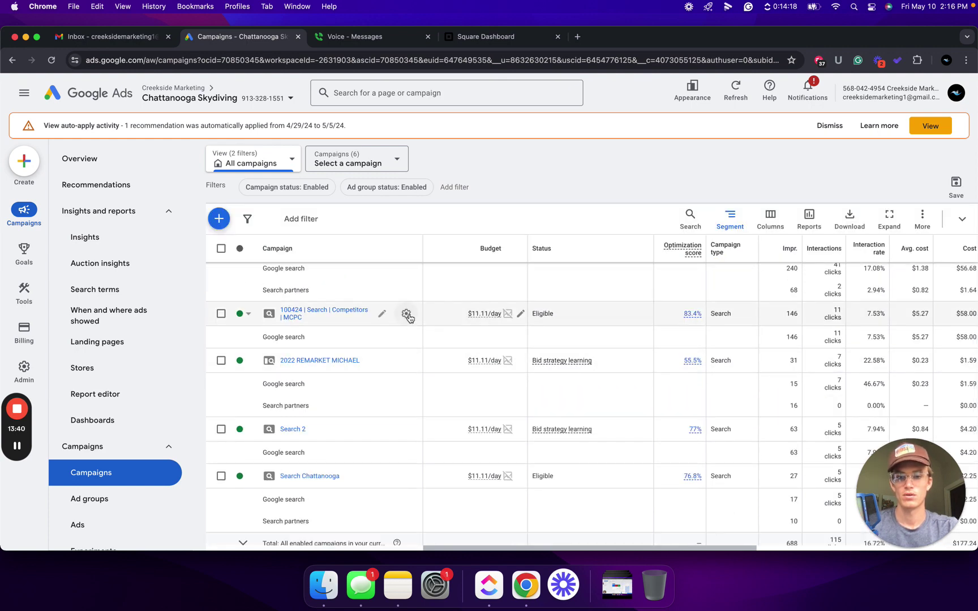
left_click(405, 314)
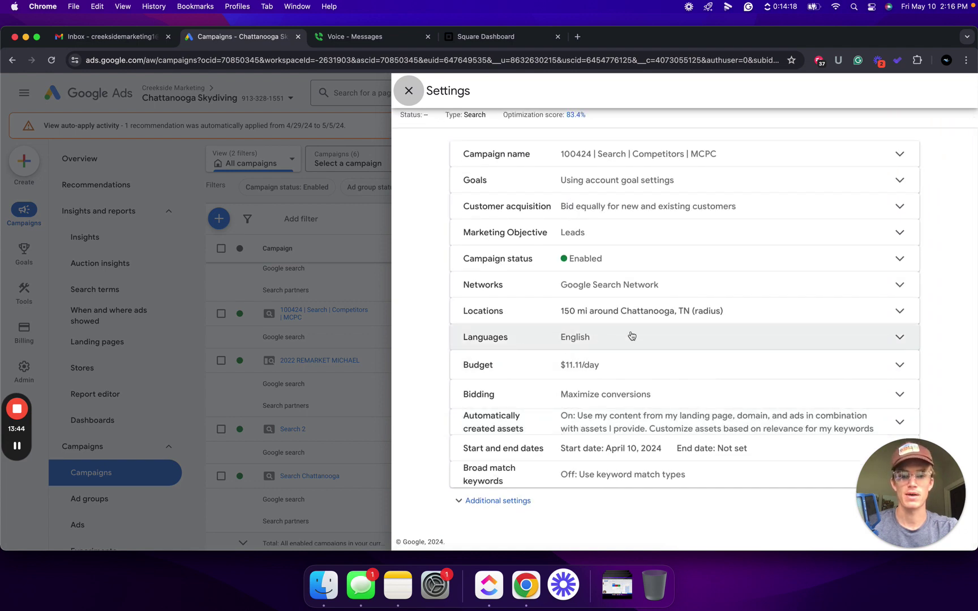
left_click(880, 316)
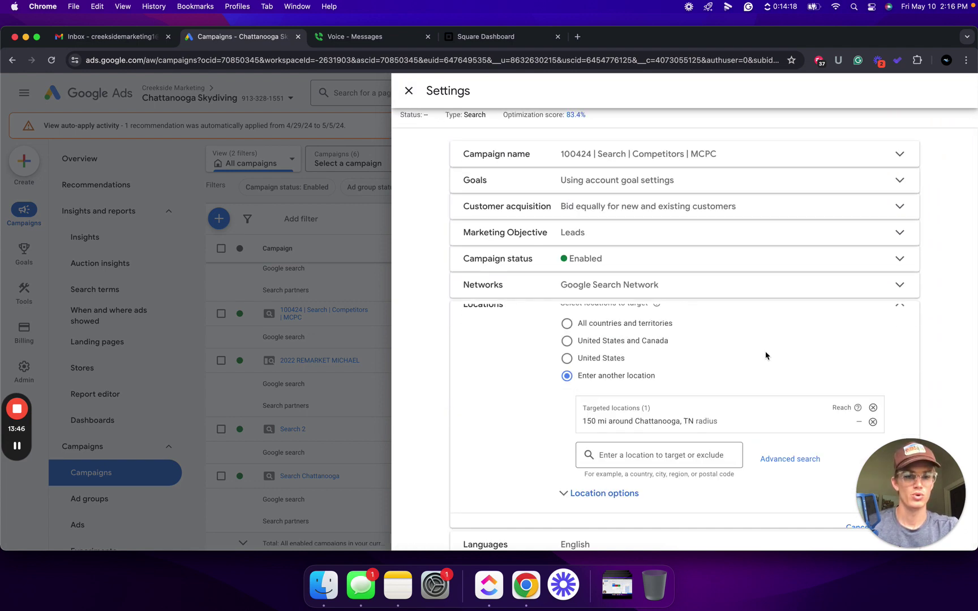
scroll(660, 400, "down", 3)
left_click(596, 417)
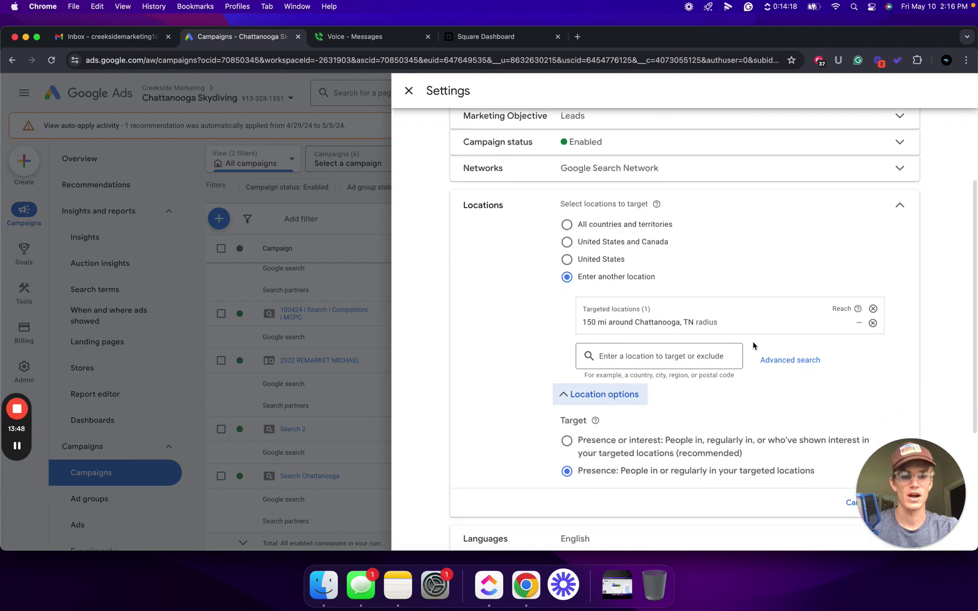
left_click(409, 91)
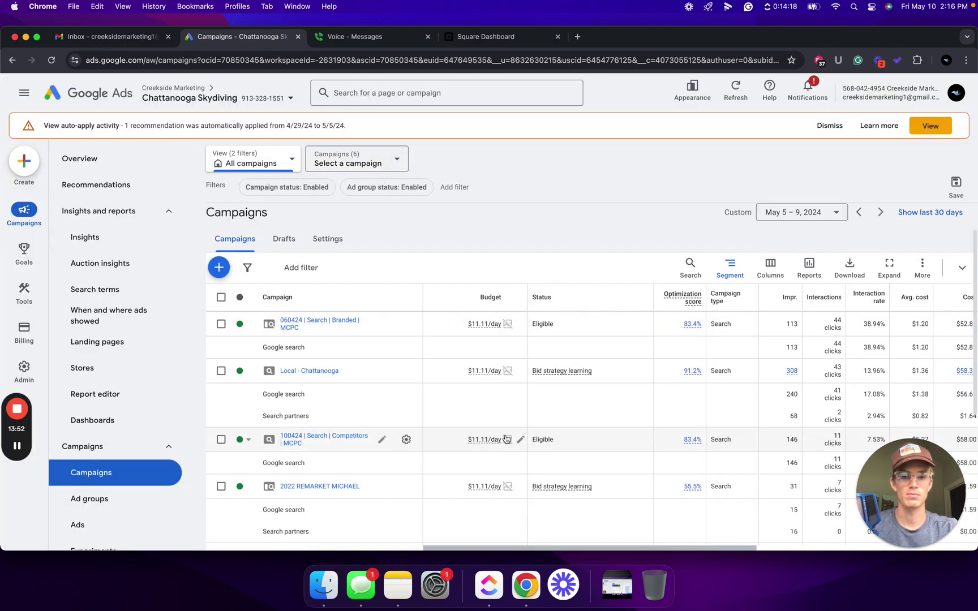
Step: Remove Spanish from the 2022 remarketing campaign's languages, keeping only English, and save the change
scroll(509, 418, "down", 3)
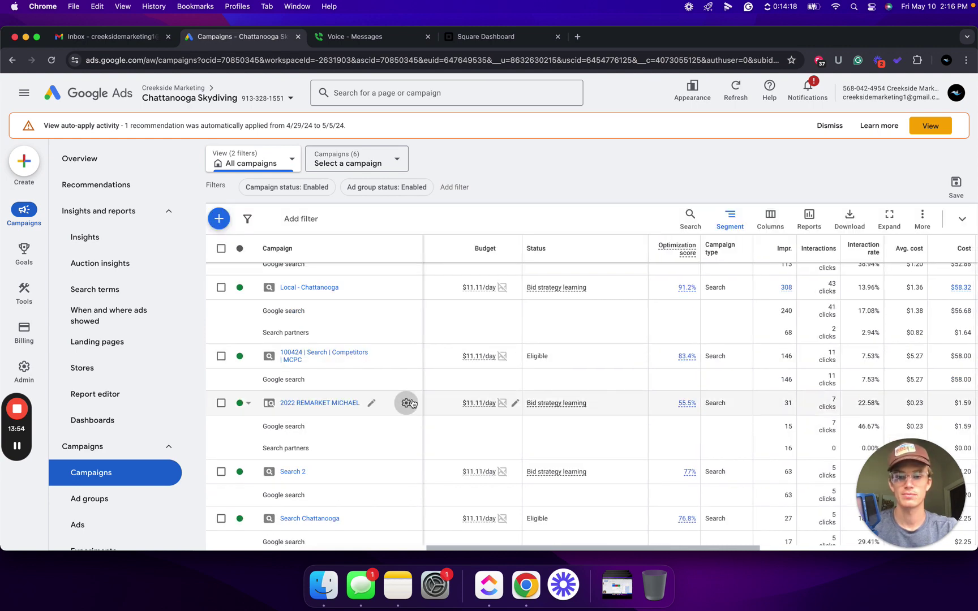
left_click(408, 403)
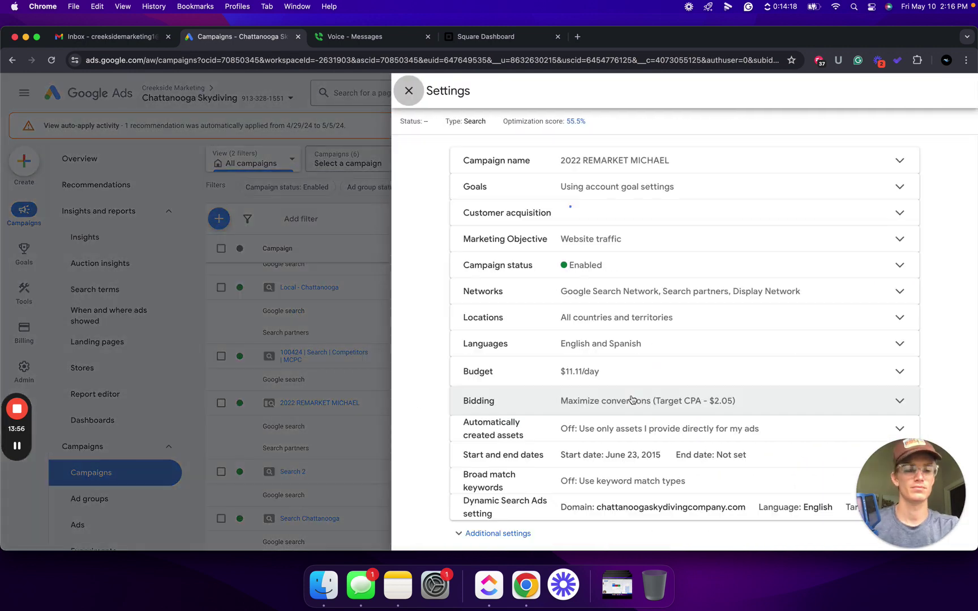
scroll(633, 400, "down", 1)
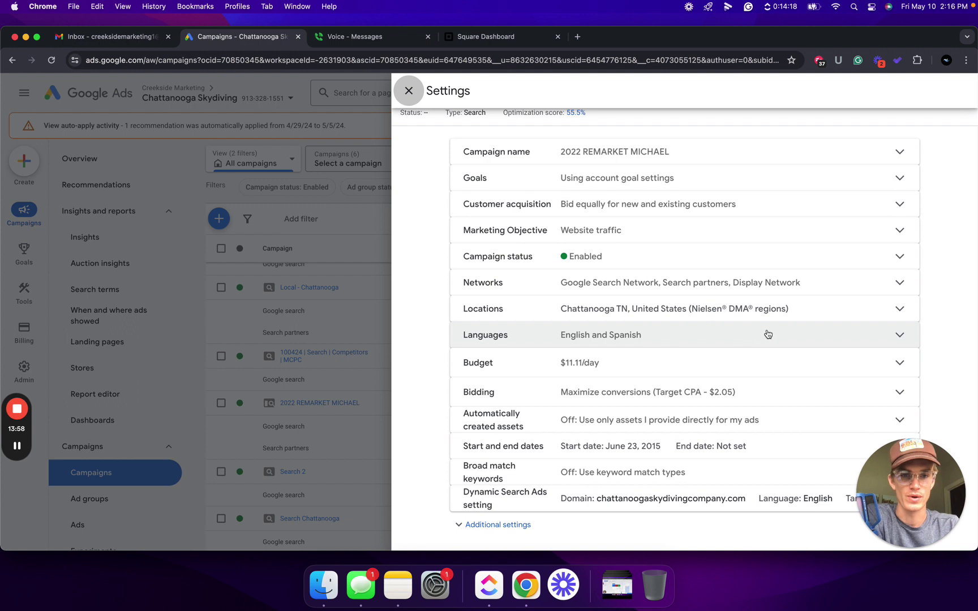
left_click(799, 335)
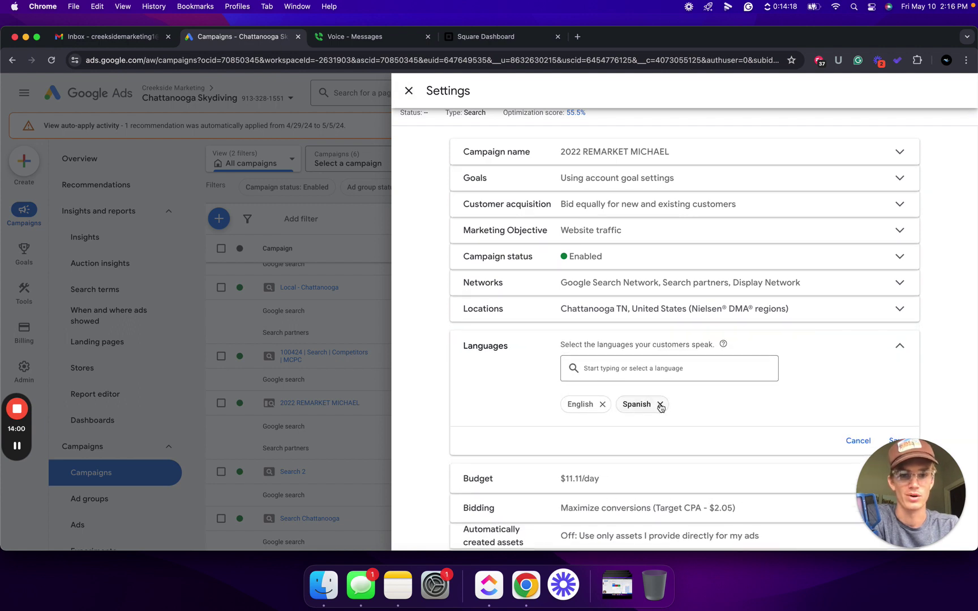
left_click(660, 405)
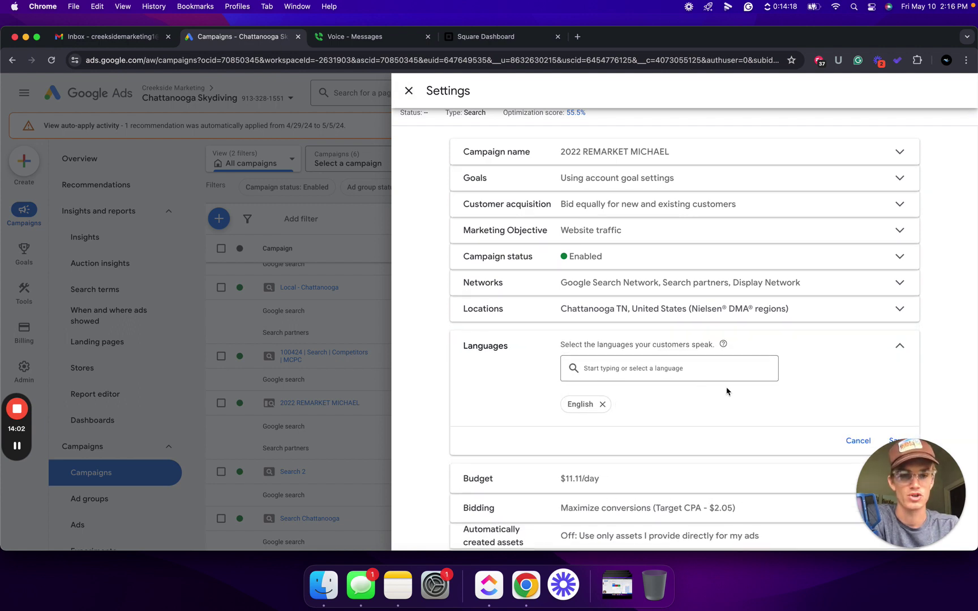
left_click(898, 348)
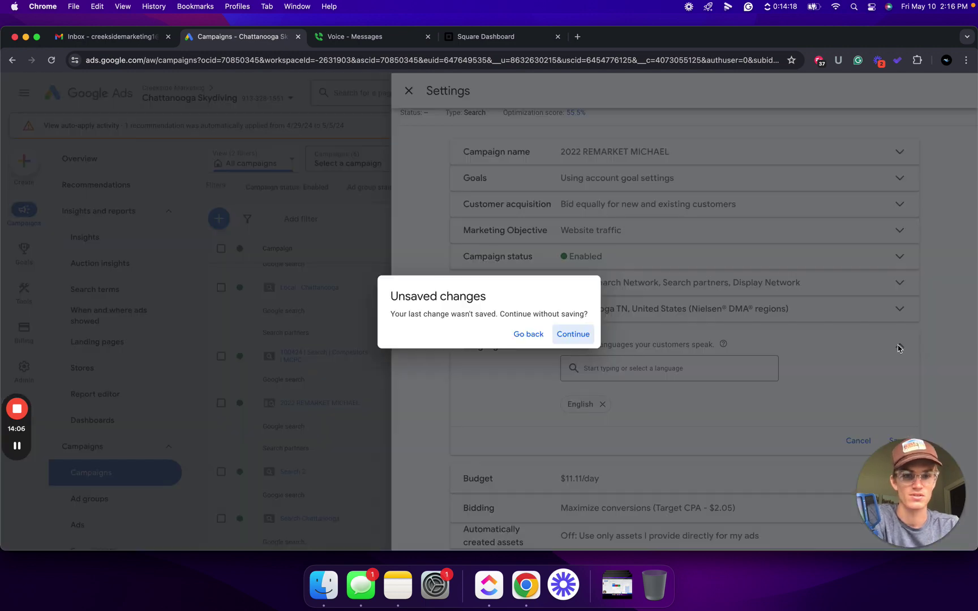
left_click(527, 334)
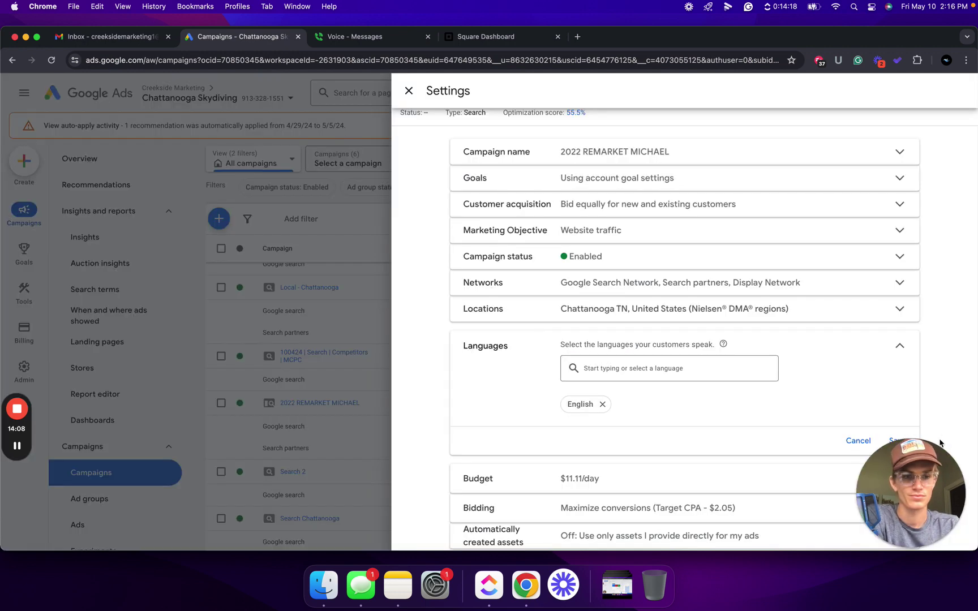
left_click(892, 438)
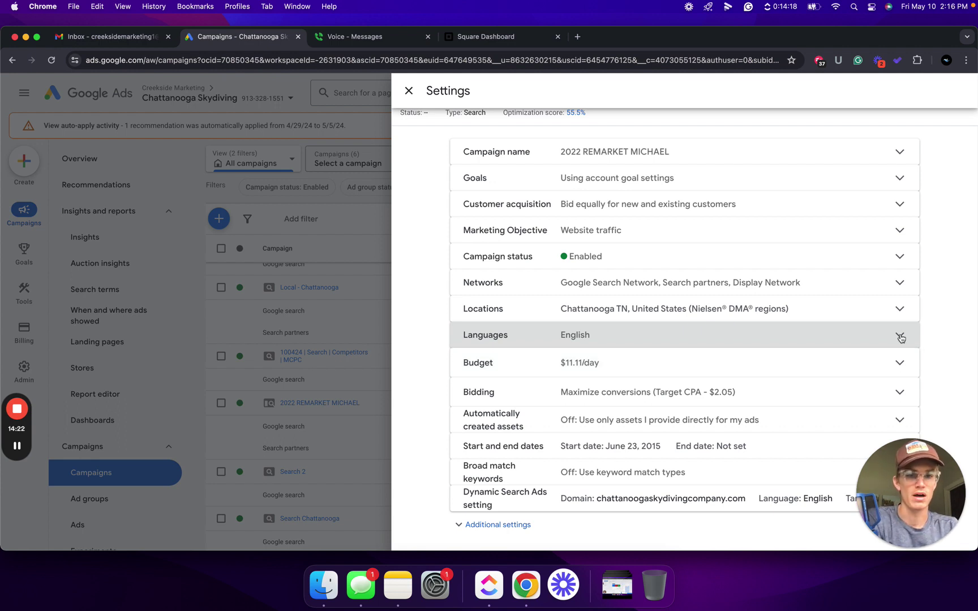
Step: Set the 2022 remarketing campaign's location target option to Presence: People in or regularly in your targeted locations, save it and close the settings
scroll(853, 340, "down", 1)
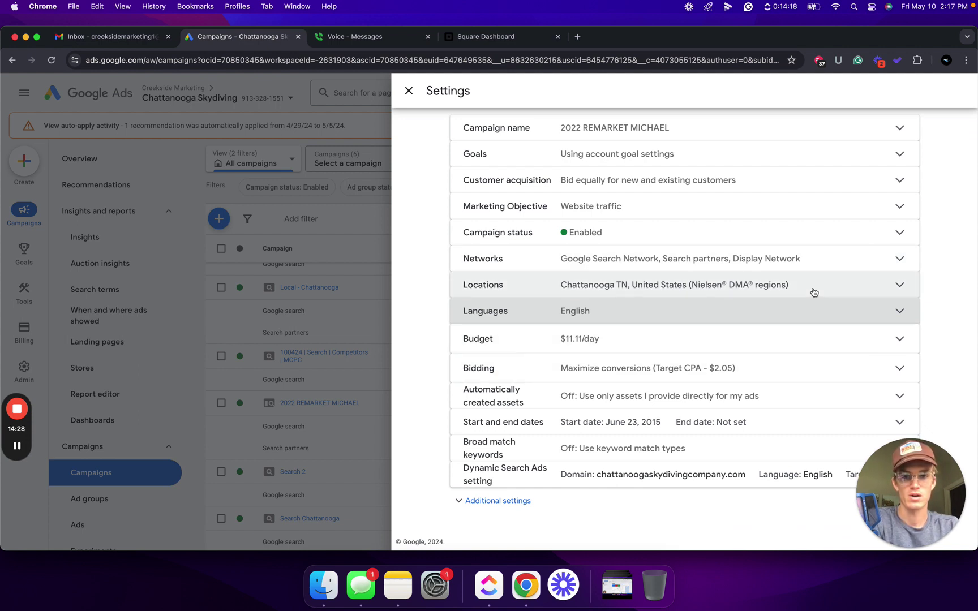
left_click(834, 292)
left_click(600, 437)
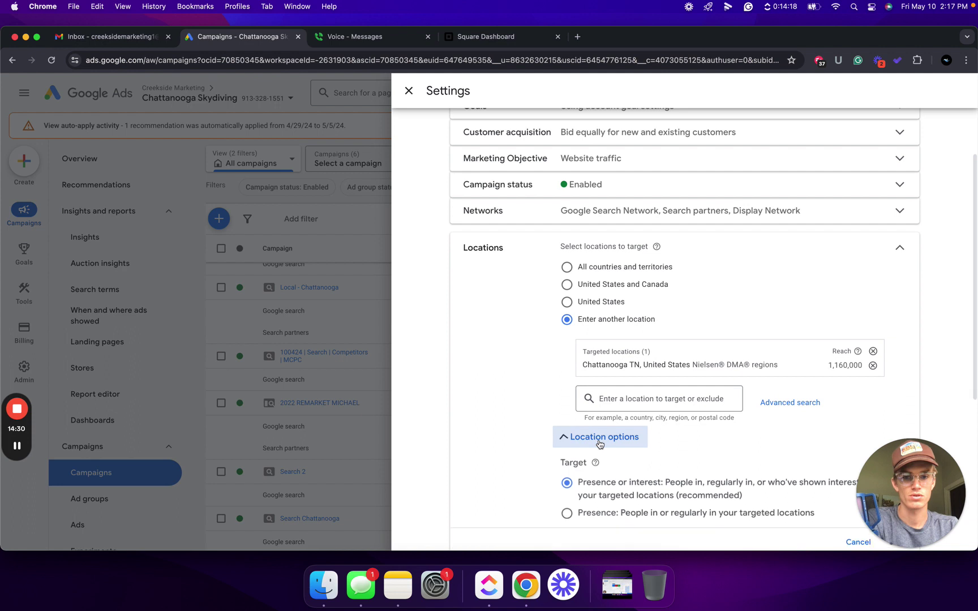
left_click(573, 462)
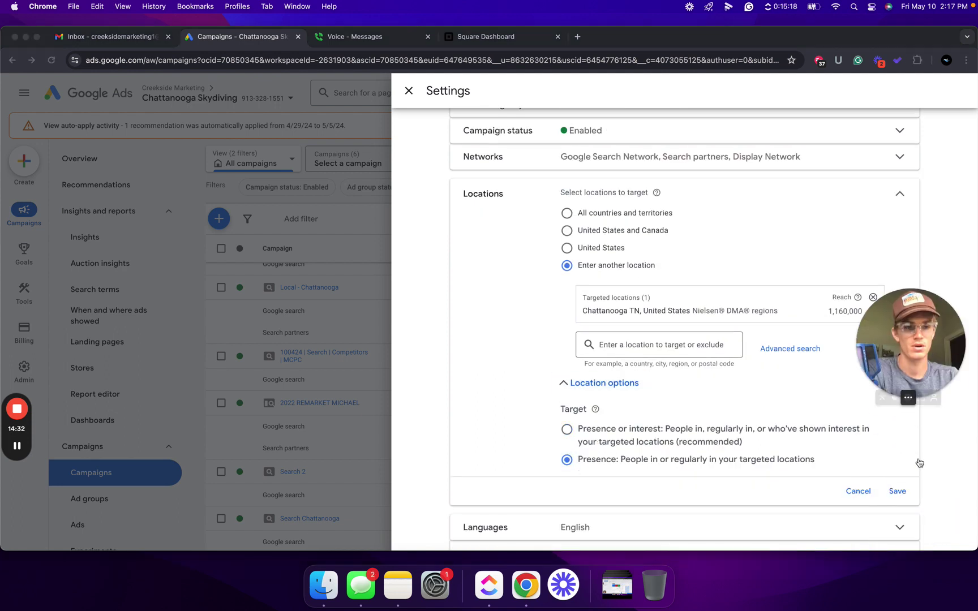
left_click(903, 494)
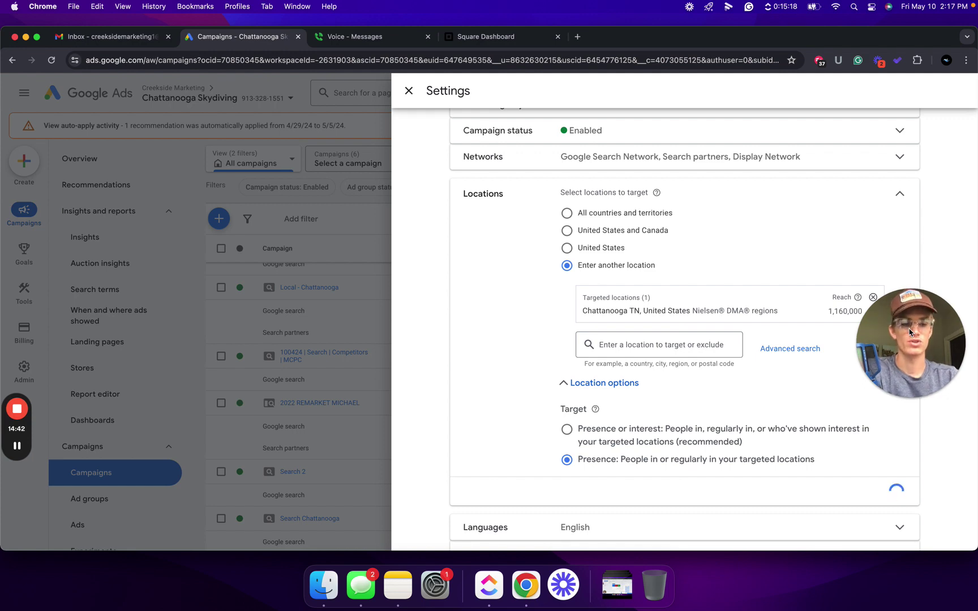
left_click_drag(909, 332, 930, 502)
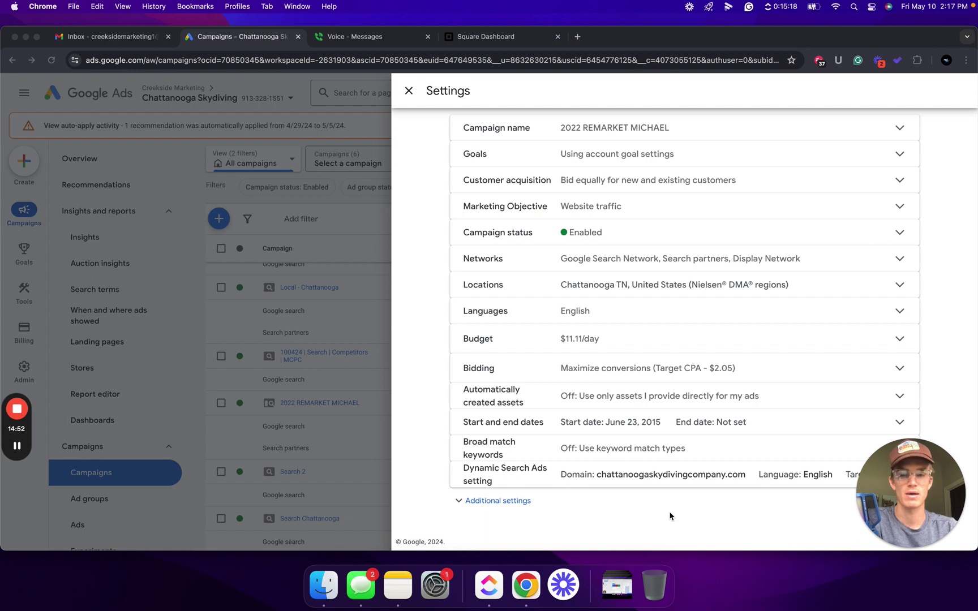
left_click(406, 90)
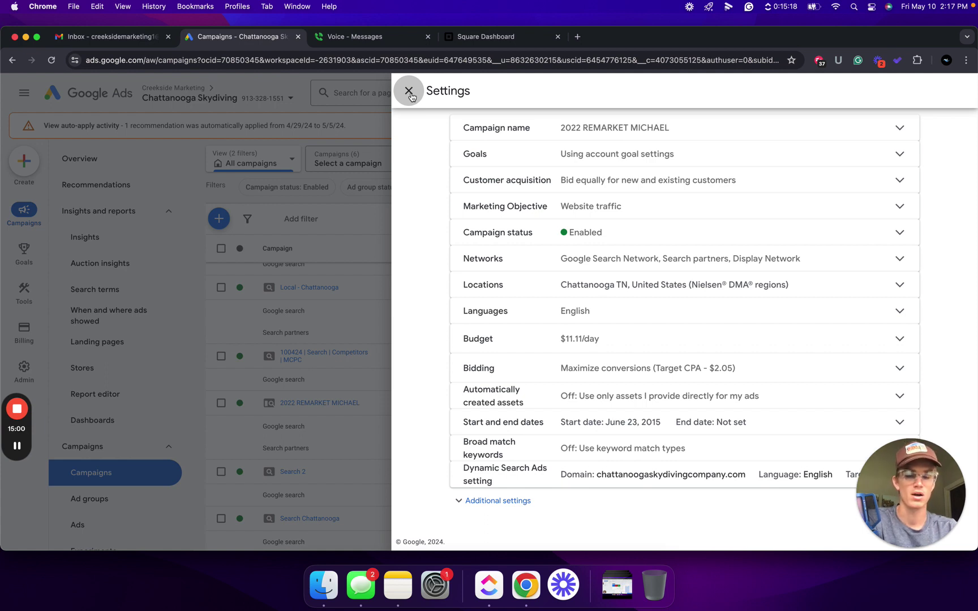
left_click(409, 92)
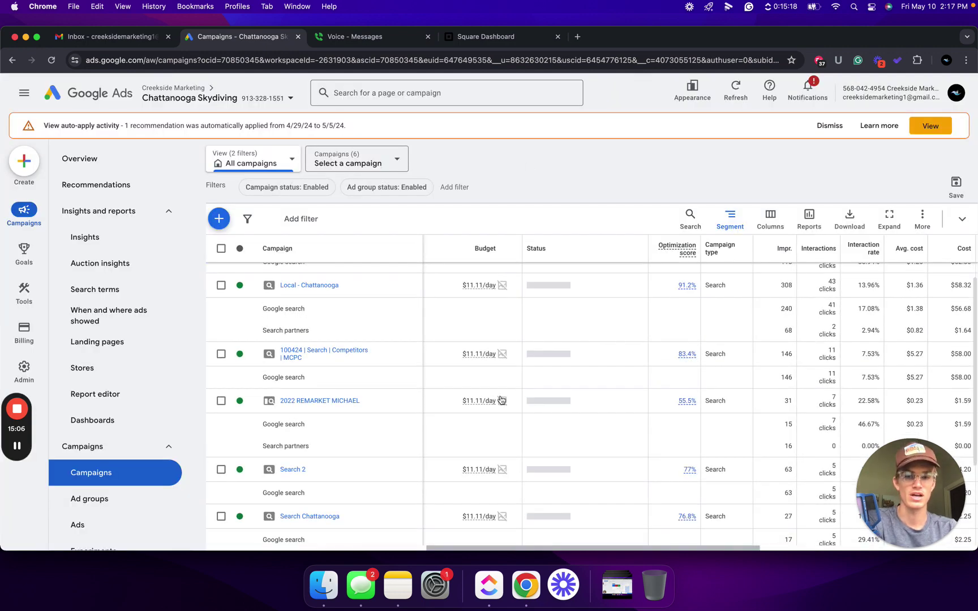
Step: Recheck the 2022 remarketing campaign's settings overview and close it
scroll(501, 400, "down", 3)
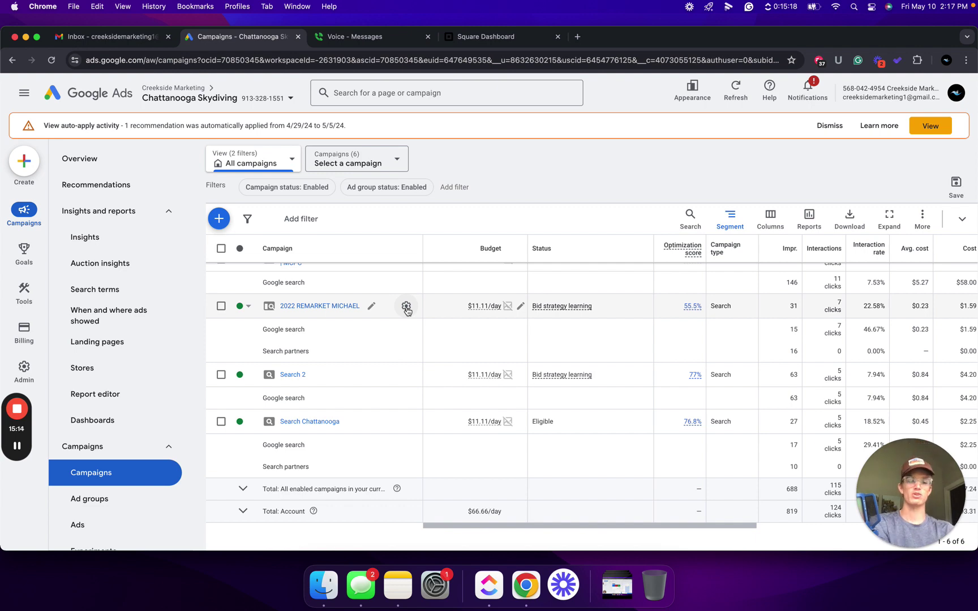
left_click(406, 308)
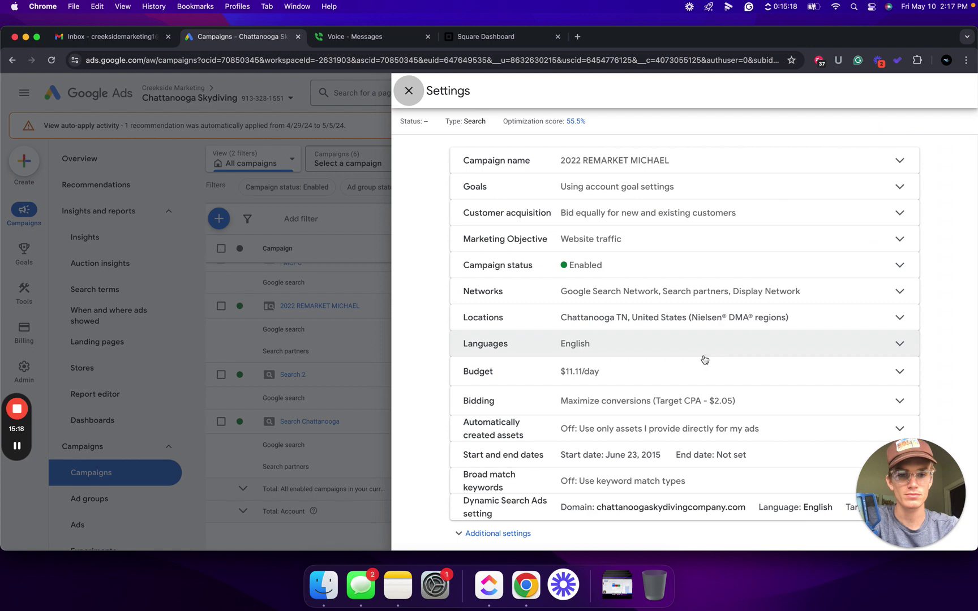
left_click(409, 90)
Step: Check the location targeting options in the Search 2 campaign's settings and close them
scroll(419, 430, "down", 4)
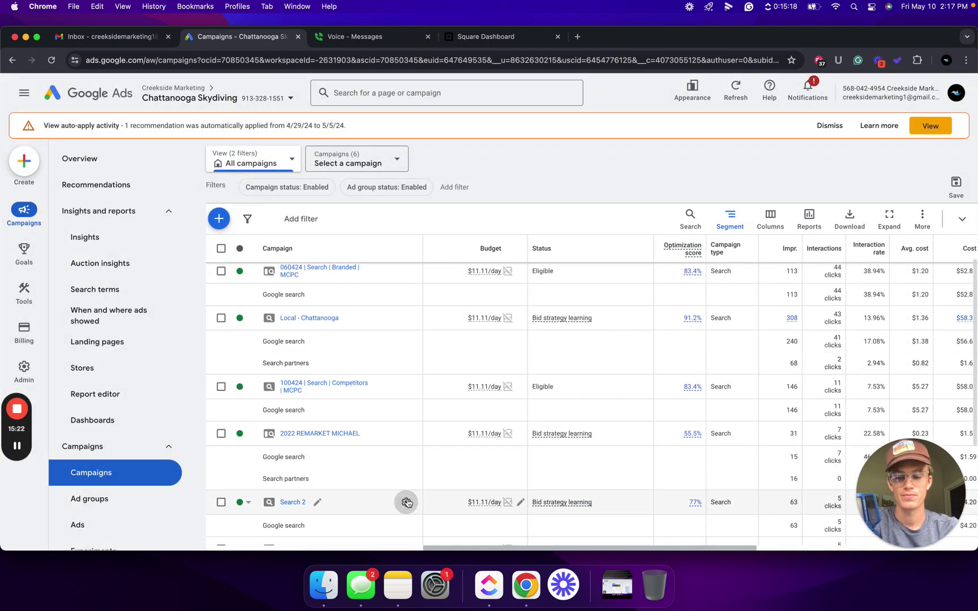
left_click(407, 502)
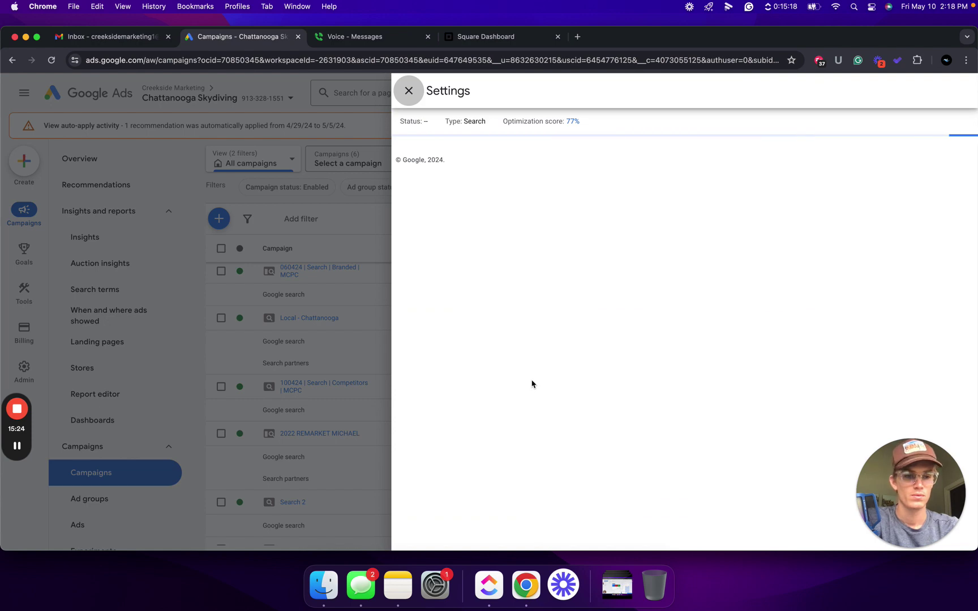
left_click(662, 320)
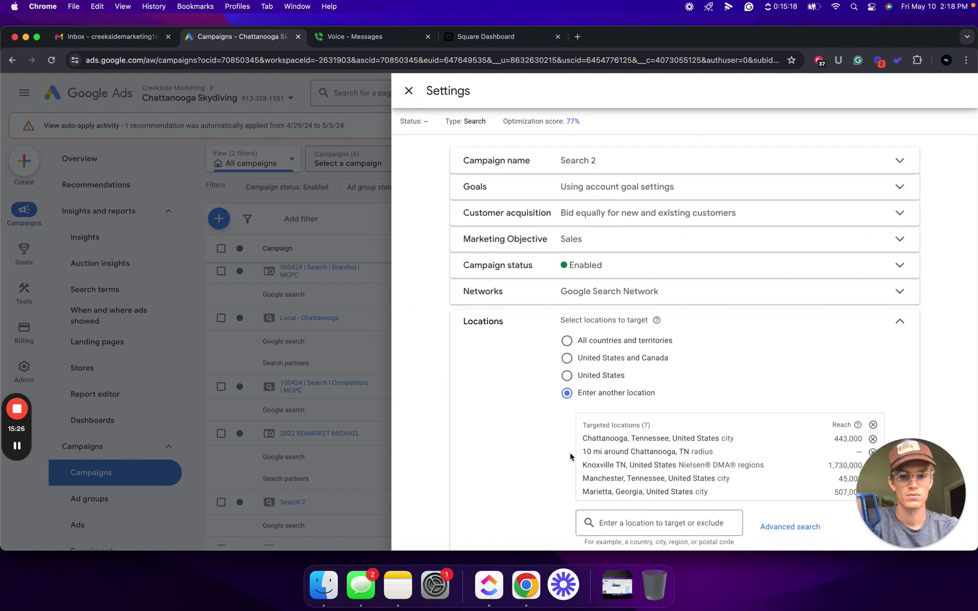
scroll(570, 456, "down", 3)
left_click(605, 396)
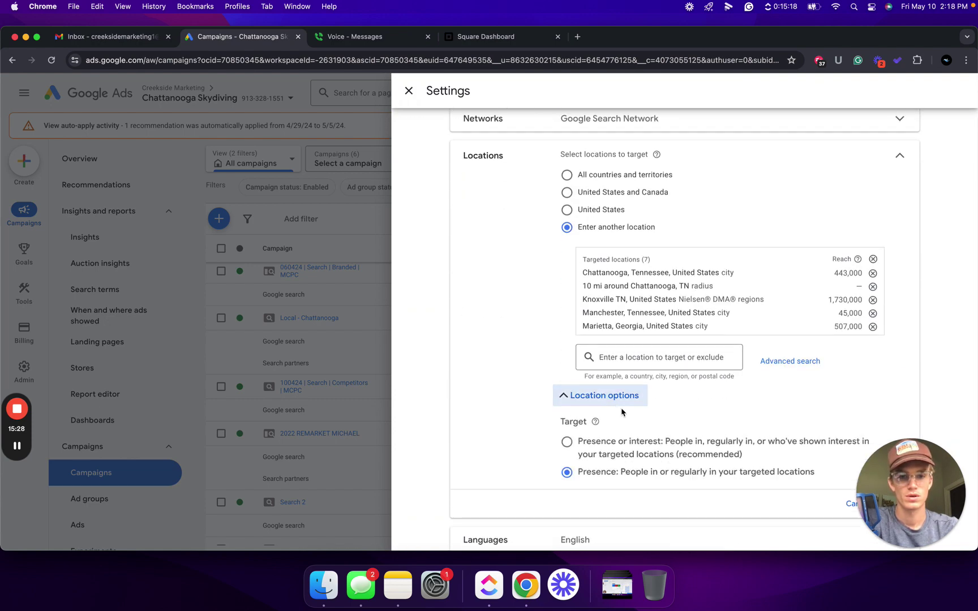
left_click(408, 92)
Step: Check the location targeting options in the Search Chattanooga campaign's settings and close them
scroll(416, 459, "down", 5)
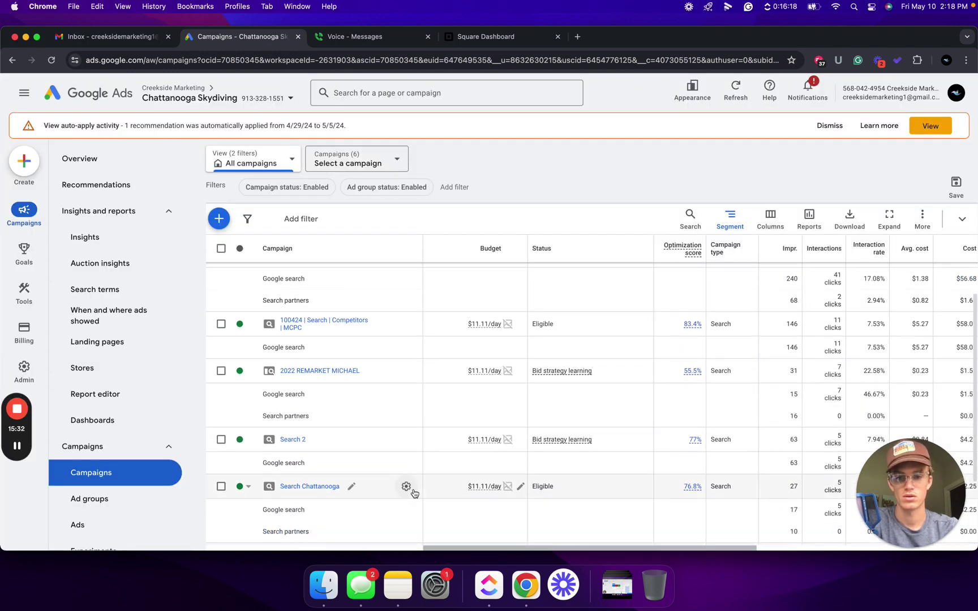
left_click(407, 488)
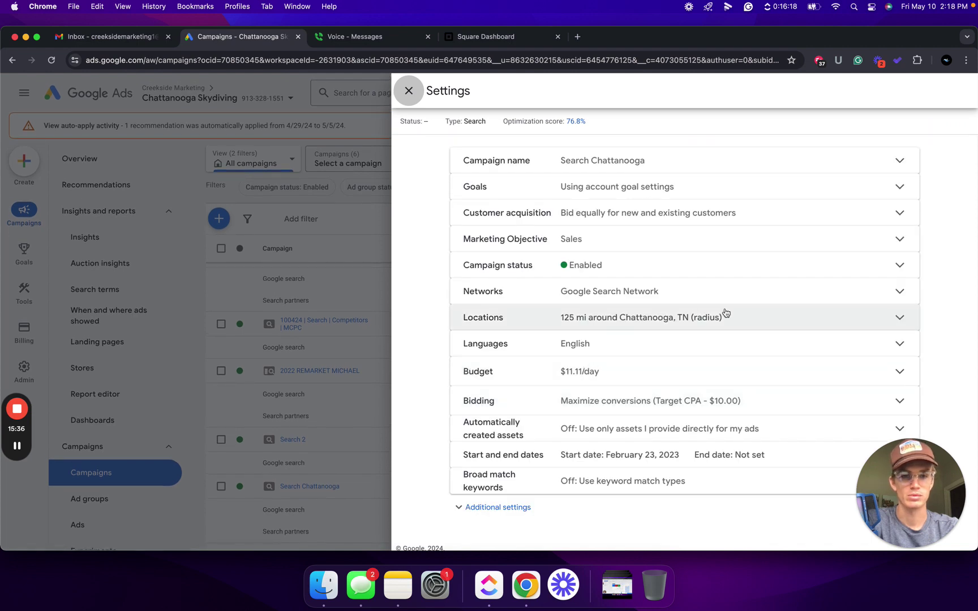
left_click(820, 317)
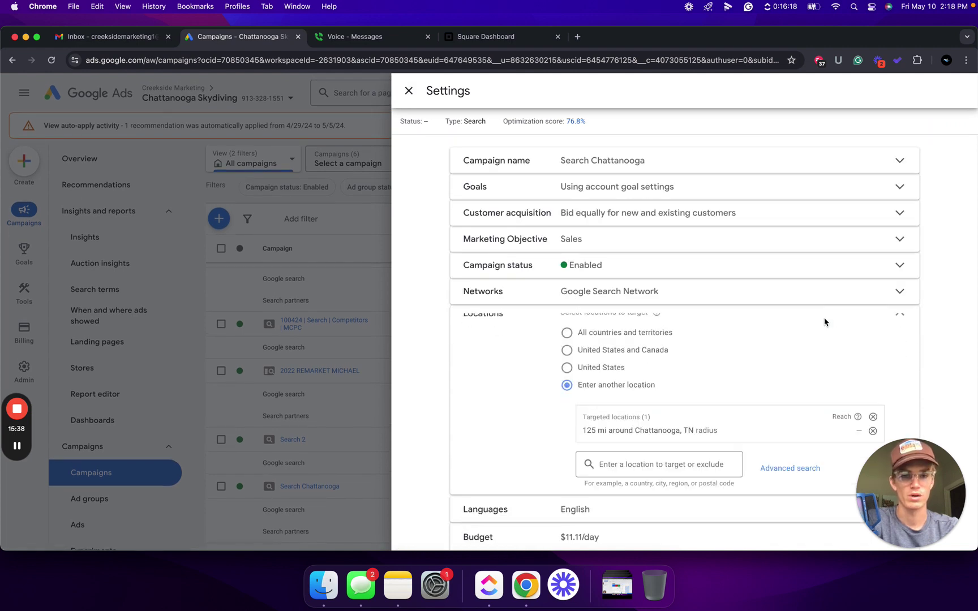
left_click(601, 436)
scroll(611, 447, "down", 1)
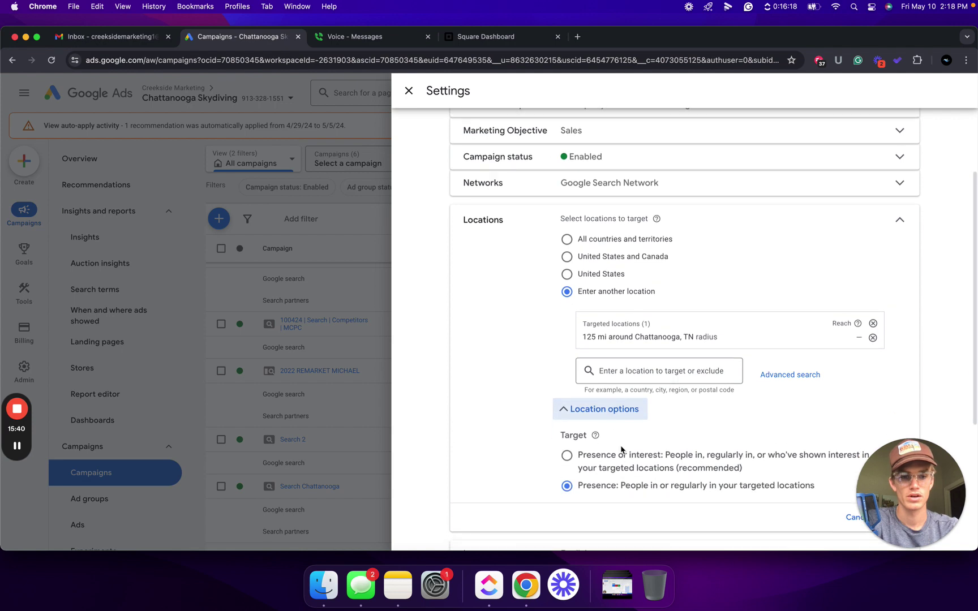
left_click(406, 91)
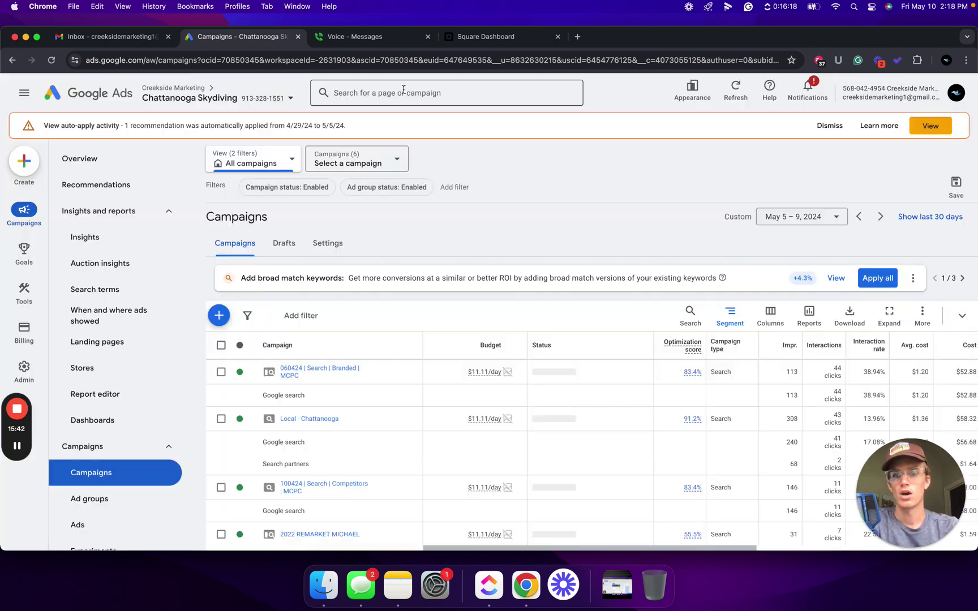
Step: Open the saved location report in the Report editor and view its regional performance for the last 30 days
scroll(25, 451, "down", 3)
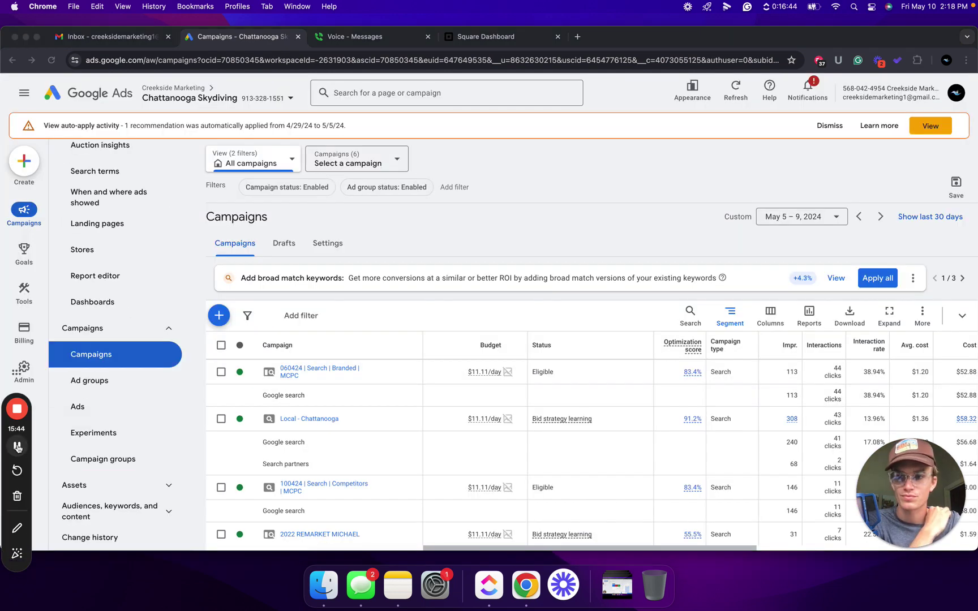
left_click(114, 277)
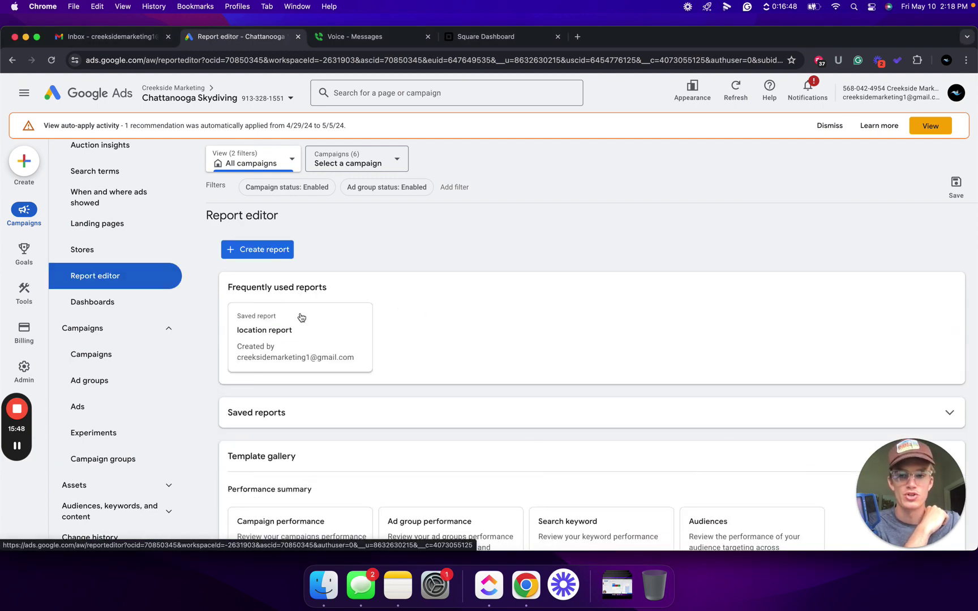
left_click(297, 333)
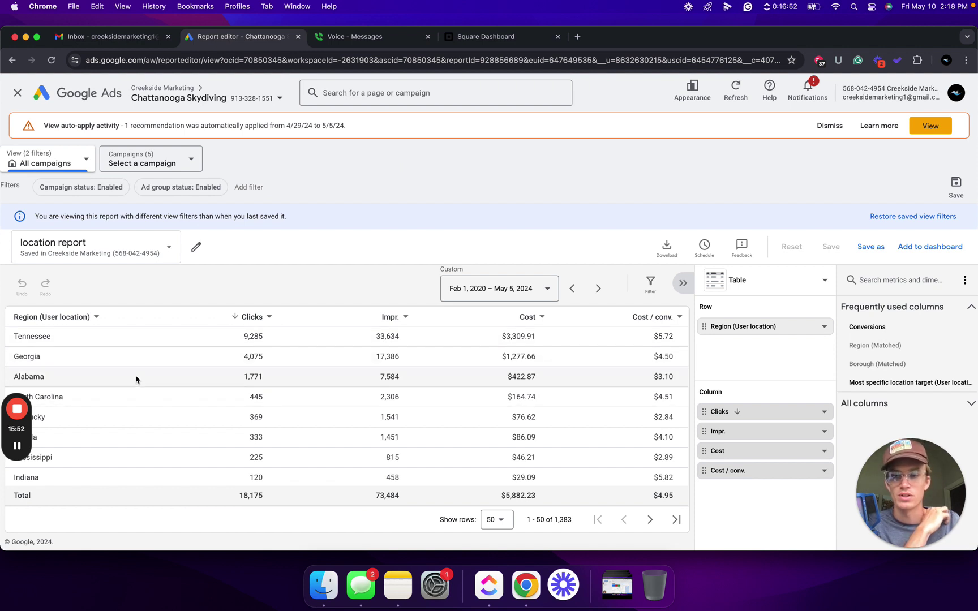
left_click(497, 289)
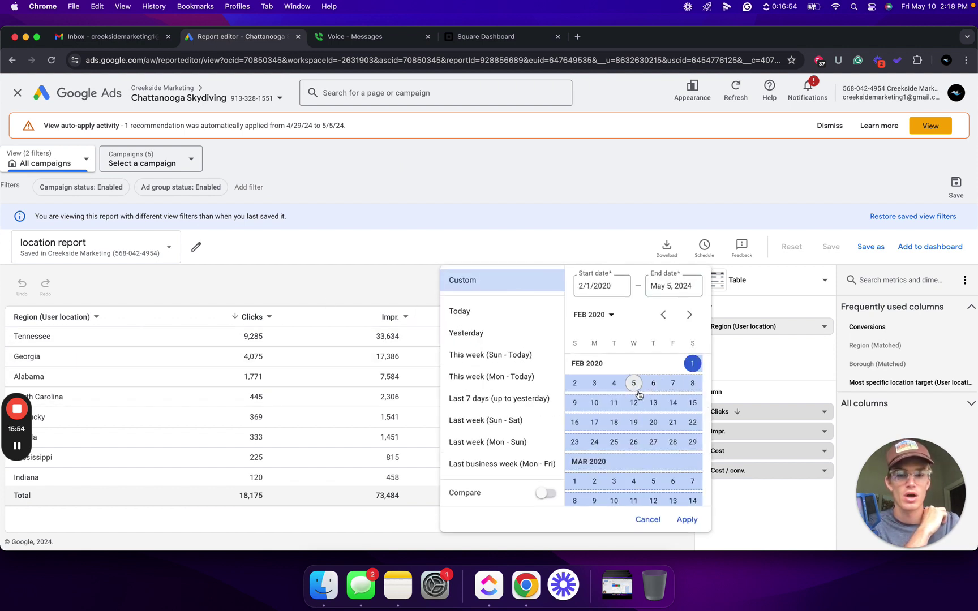
scroll(490, 464, "down", 2)
left_click(490, 462)
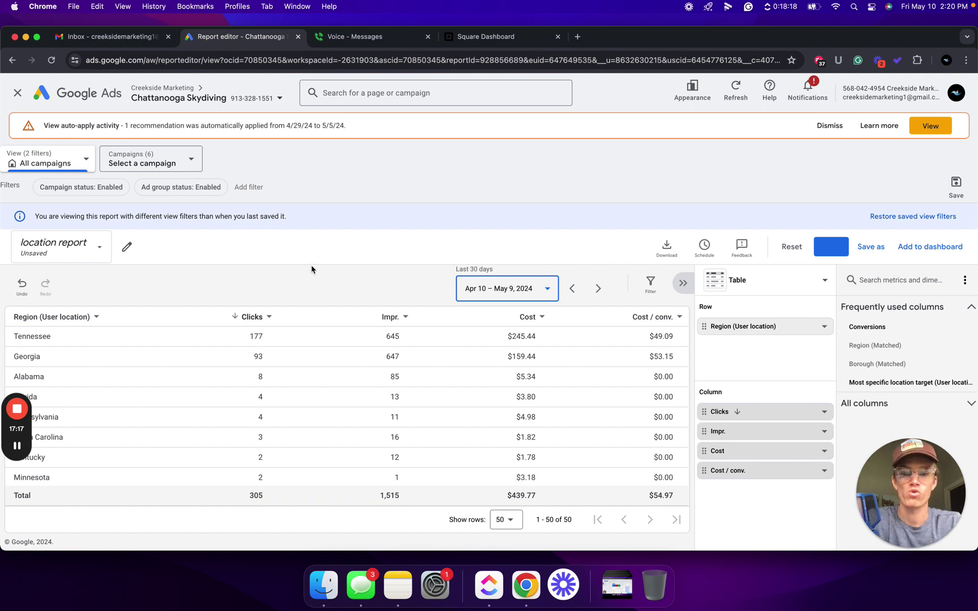
Step: Leave the location report without saving its changed date range
left_click_drag(321, 311, 14, 93)
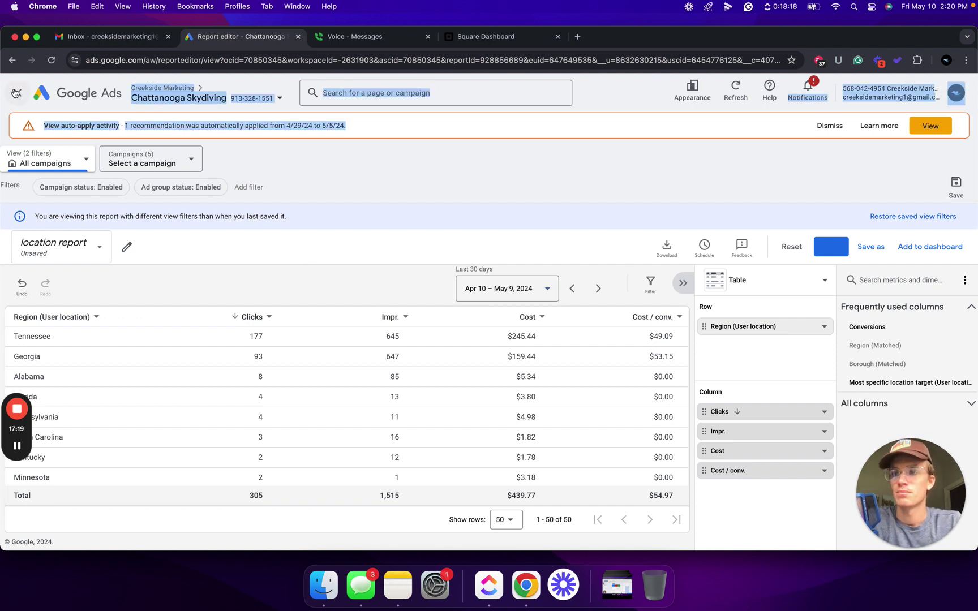
left_click(15, 92)
left_click(595, 342)
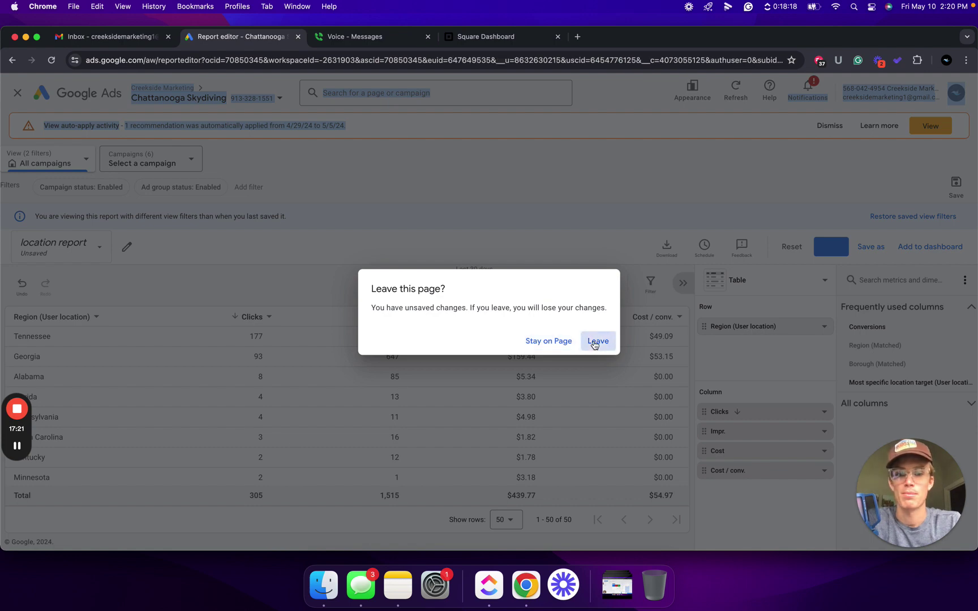